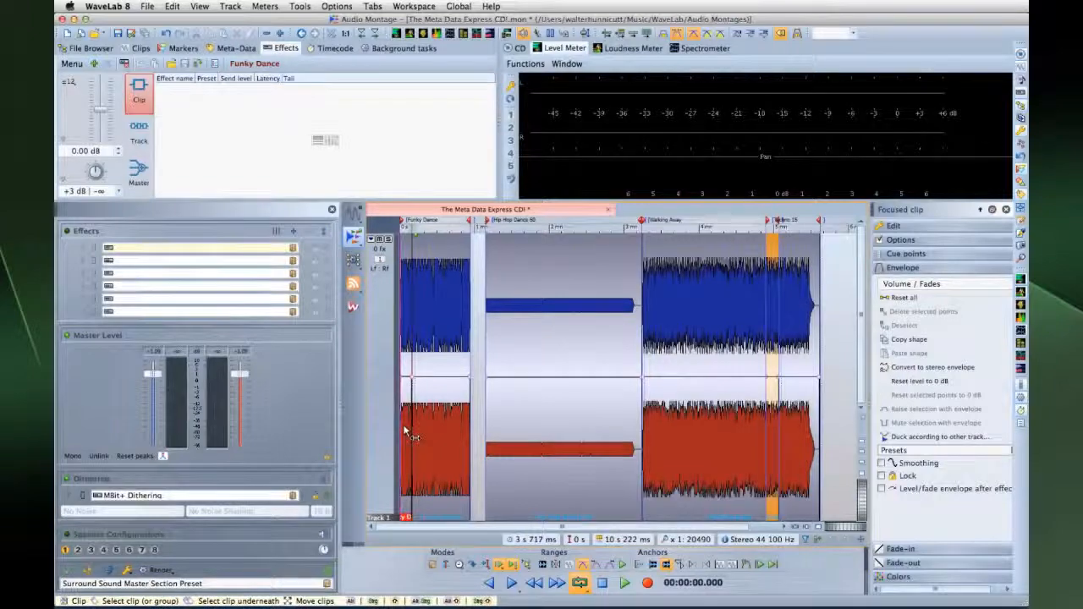
Raise Hip Hop Dance 60's middle section to about +5.3 dB and a Walking Away passage to about +2.8 dB
drag(408, 362, 413, 362)
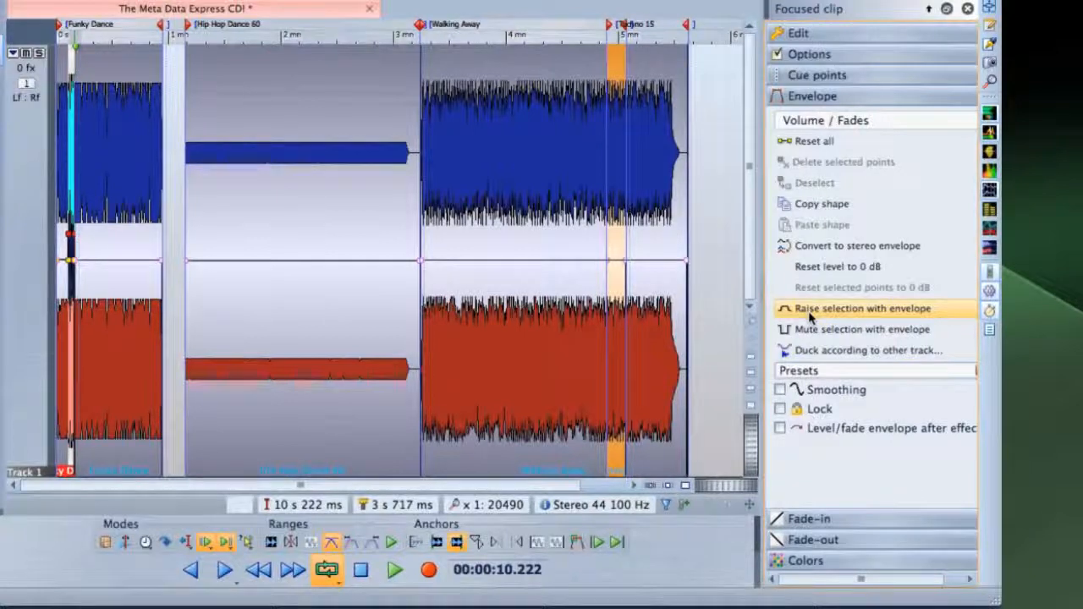
drag(248, 158, 377, 159)
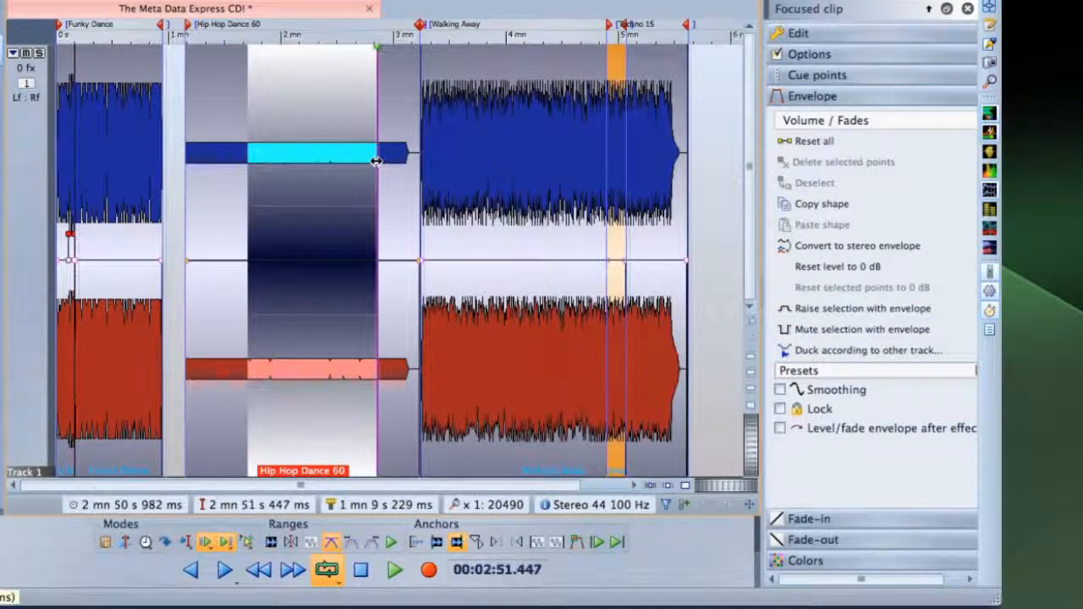
click(810, 310)
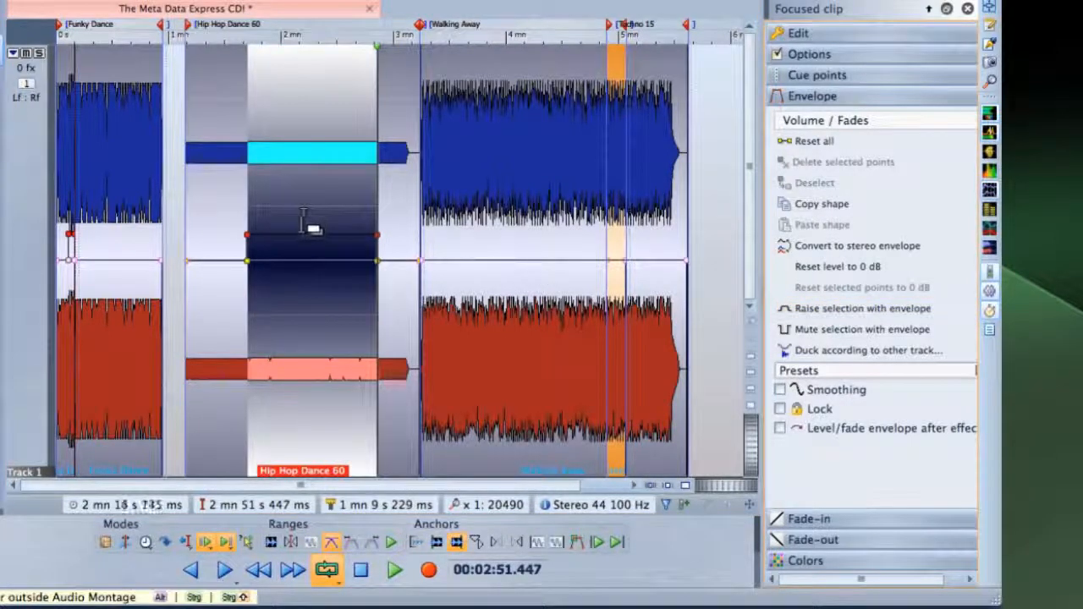
drag(306, 244, 288, 172)
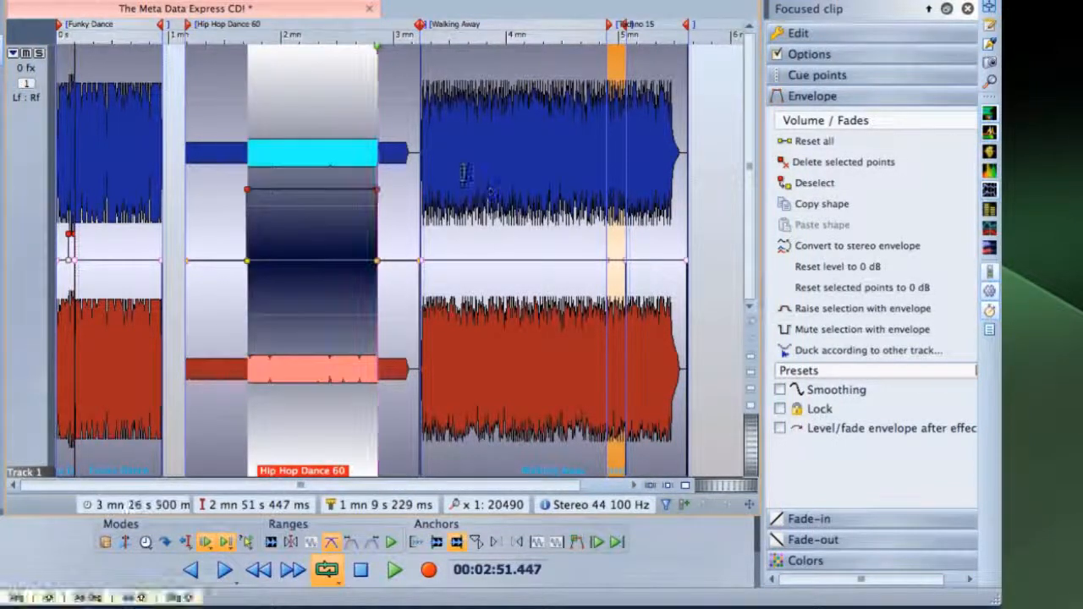
drag(462, 173, 547, 167)
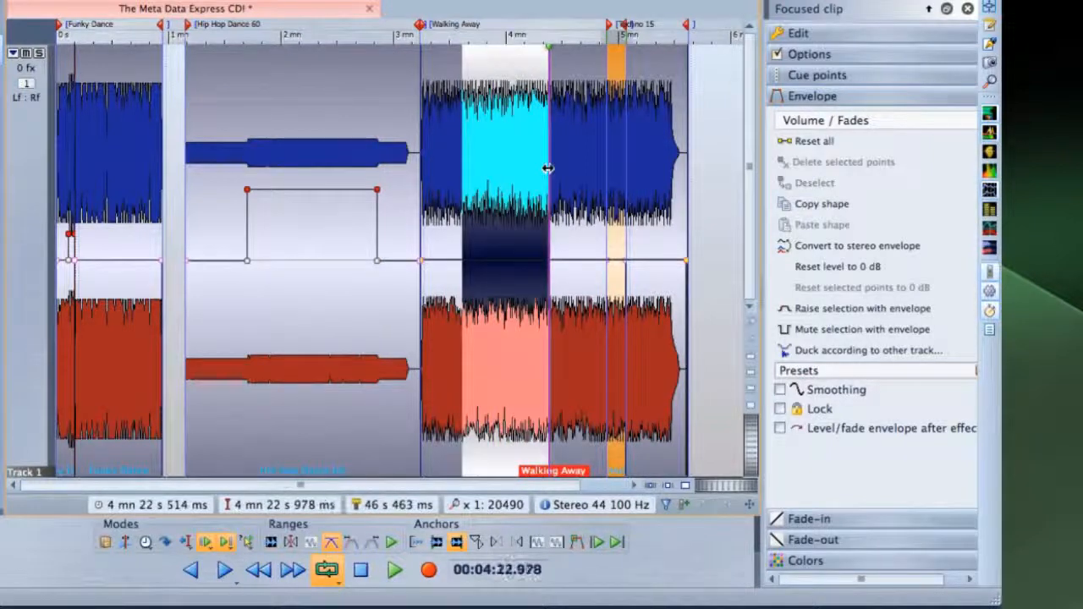
click(775, 308)
mouse_move(527, 237)
mouse_down()
mouse_move(527, 181)
mouse_move(519, 241)
mouse_up()
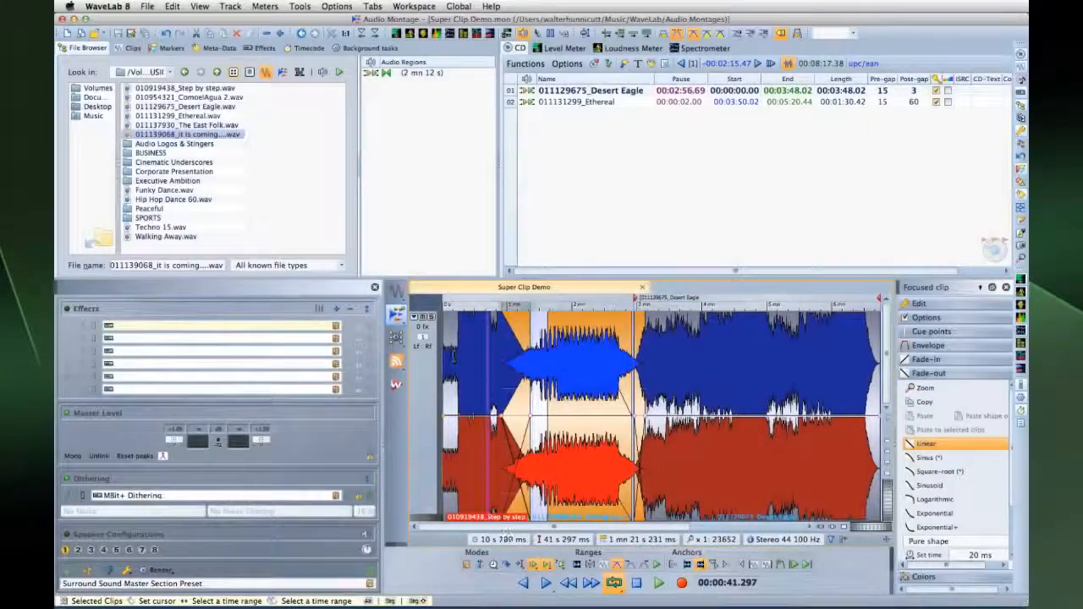
Combine the first clips into a super clip named 'Compiled SOngs 1 - 3', with track effects included
drag(453, 354, 729, 359)
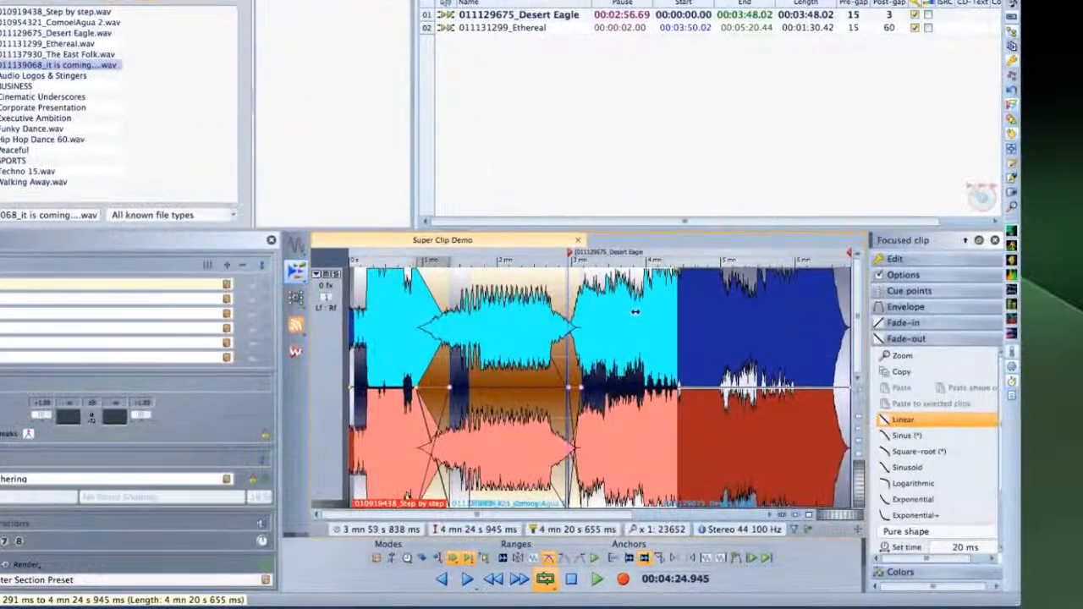
right_click(635, 312)
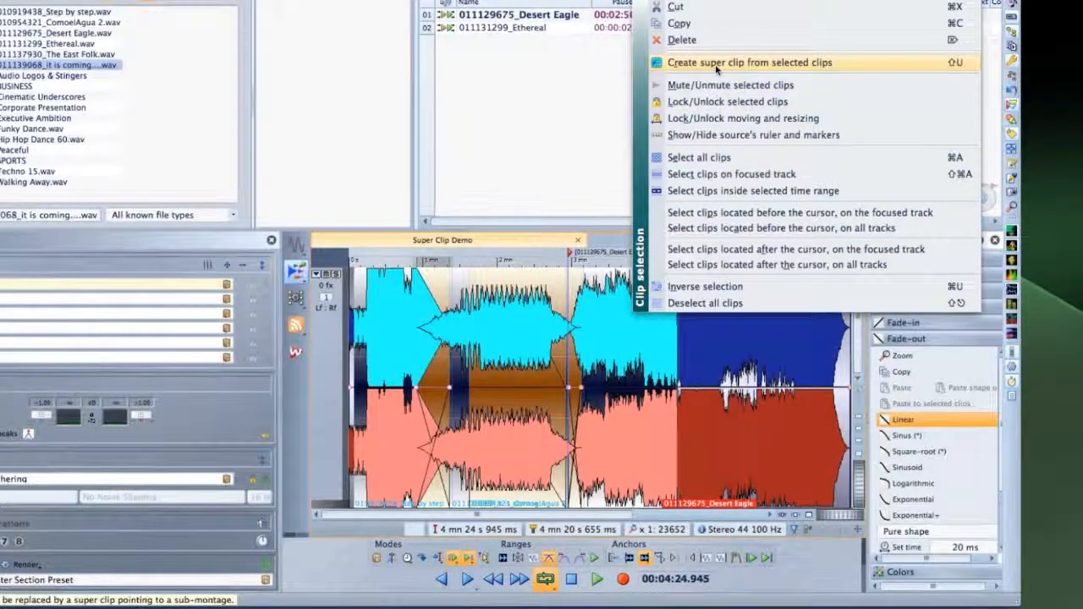
click(715, 64)
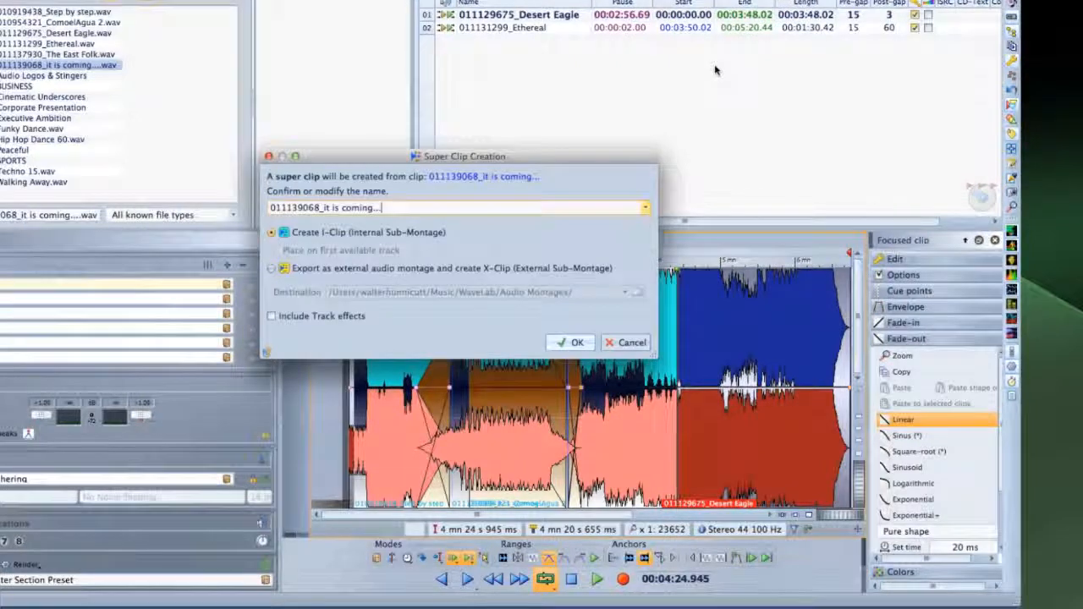
drag(382, 208, 270, 208)
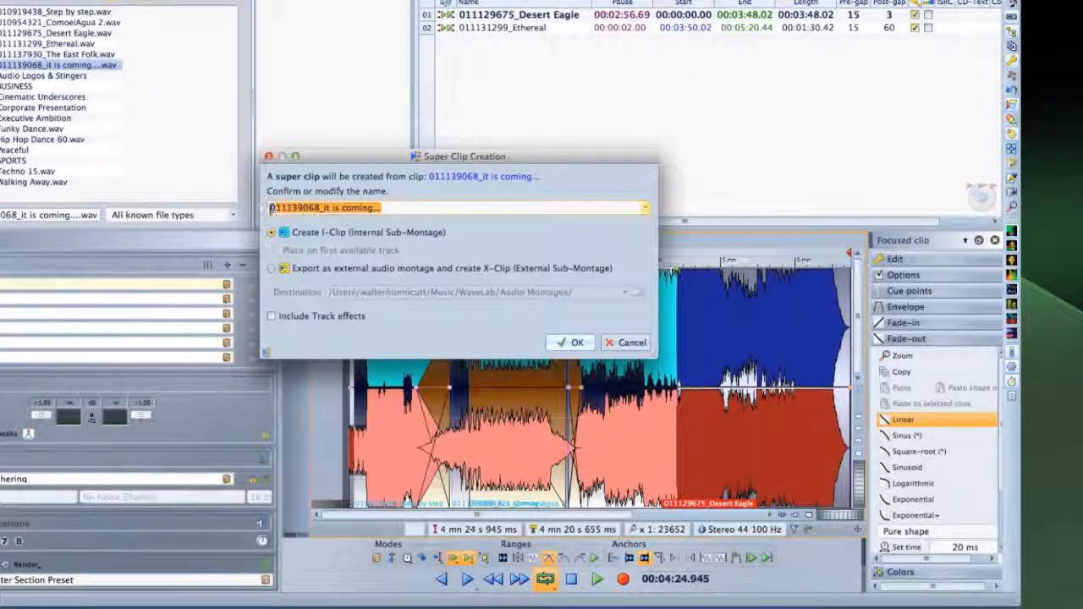
key(BackSpace)
text(Compiled SOngs 1 - 3)
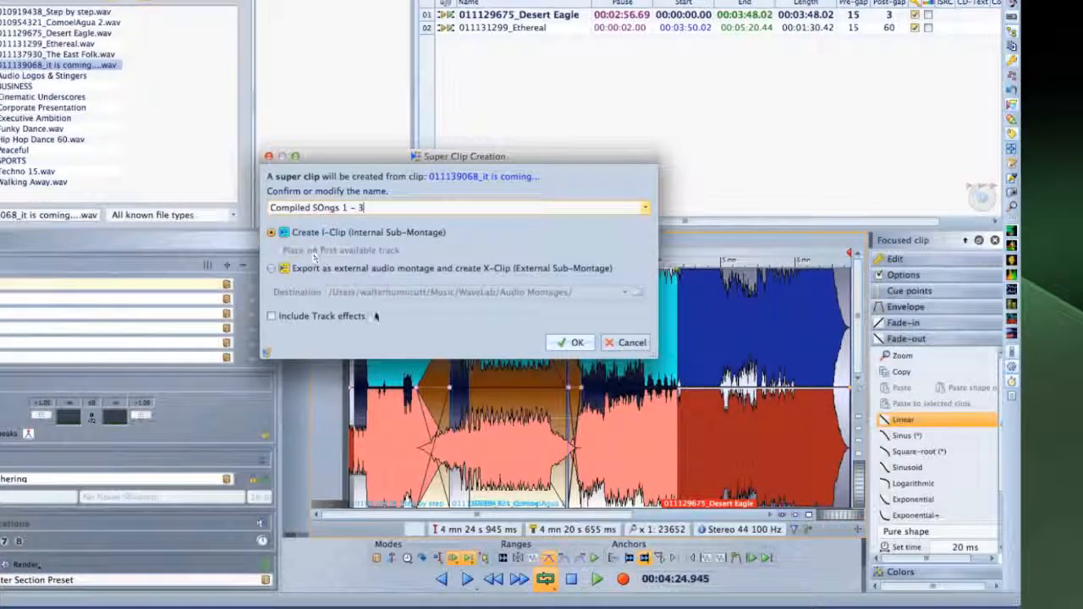
click(271, 316)
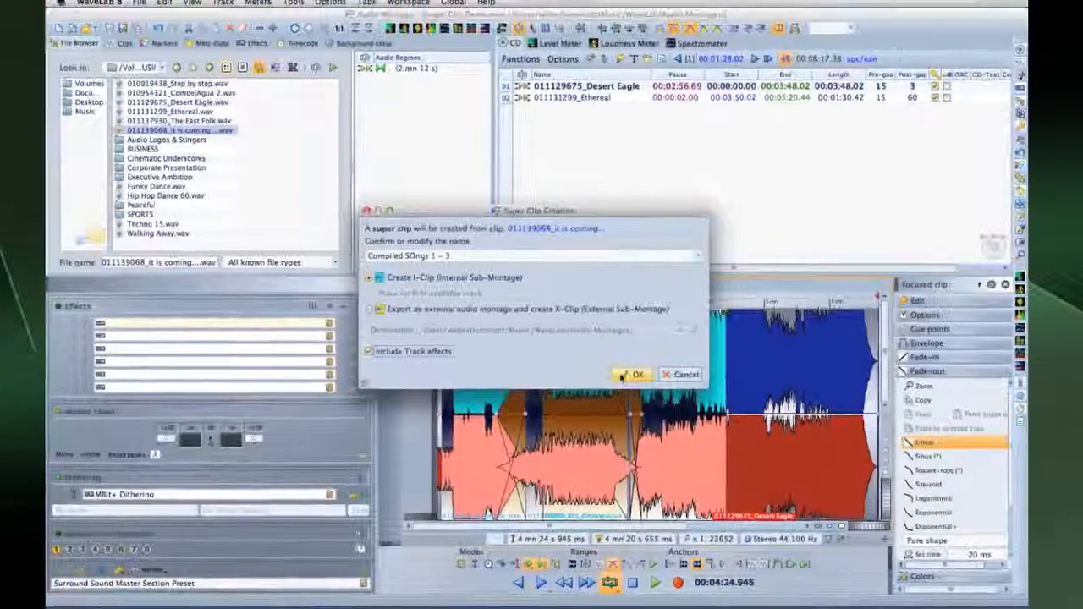
click(568, 342)
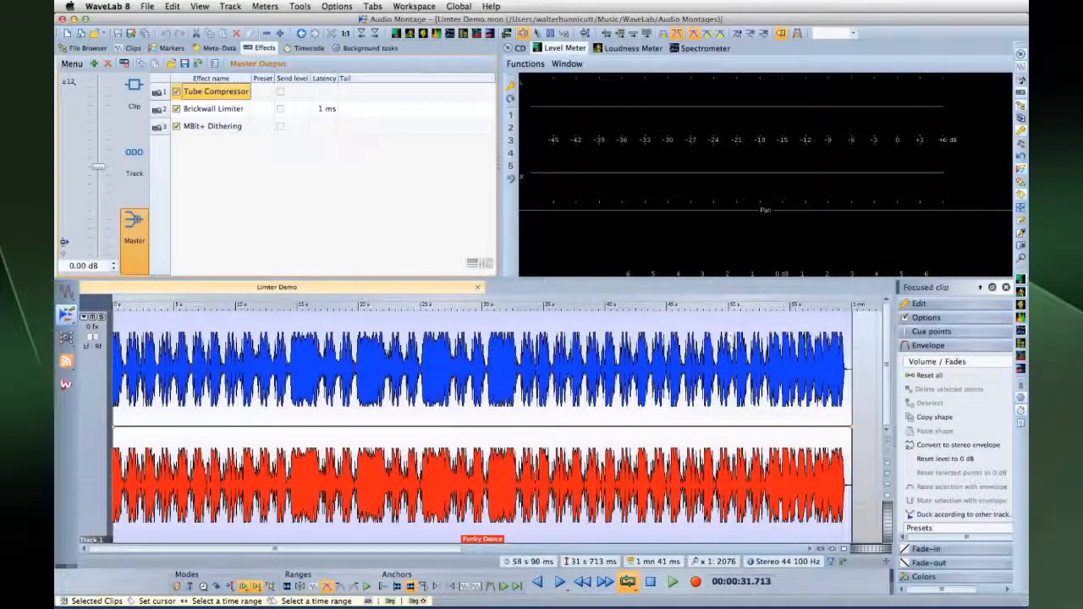
Launch Auto Split for the focused Funky Dance clip and pick Split at specific intervals
click(920, 304)
drag(1006, 361, 1007, 412)
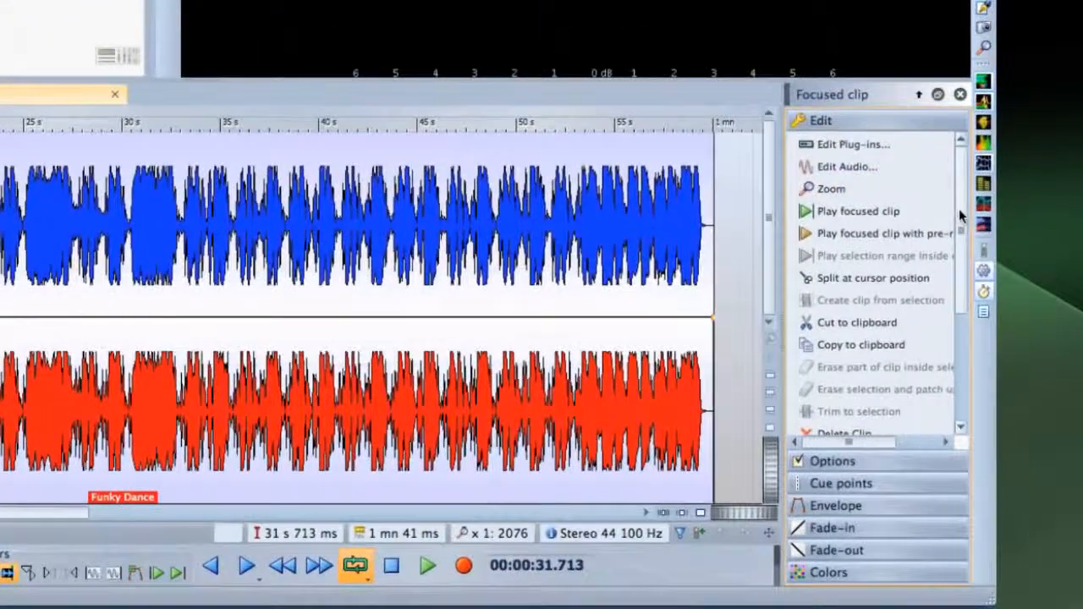
drag(964, 296, 962, 356)
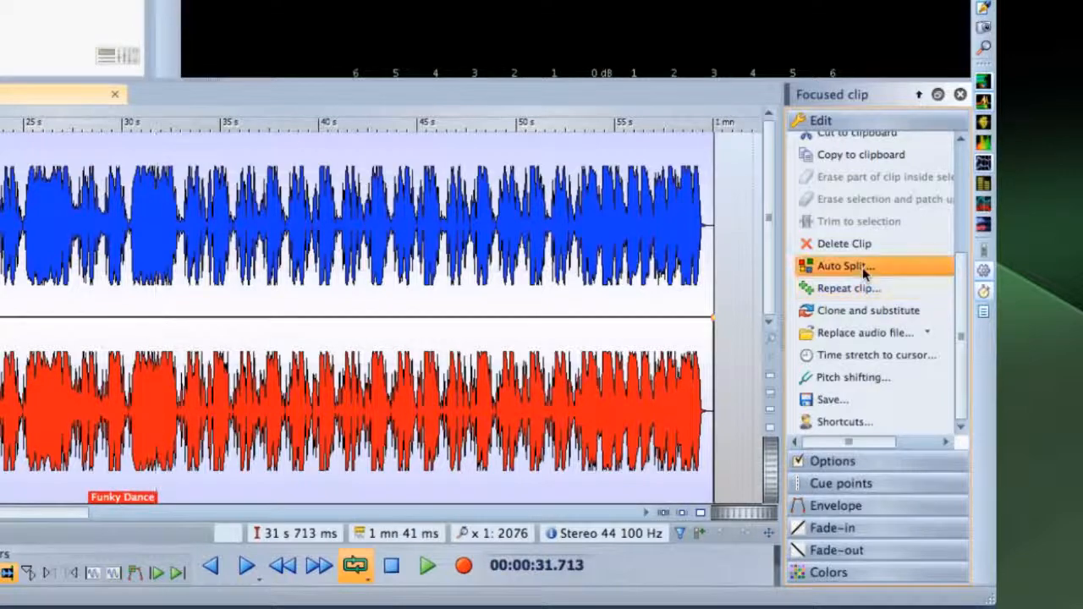
click(865, 272)
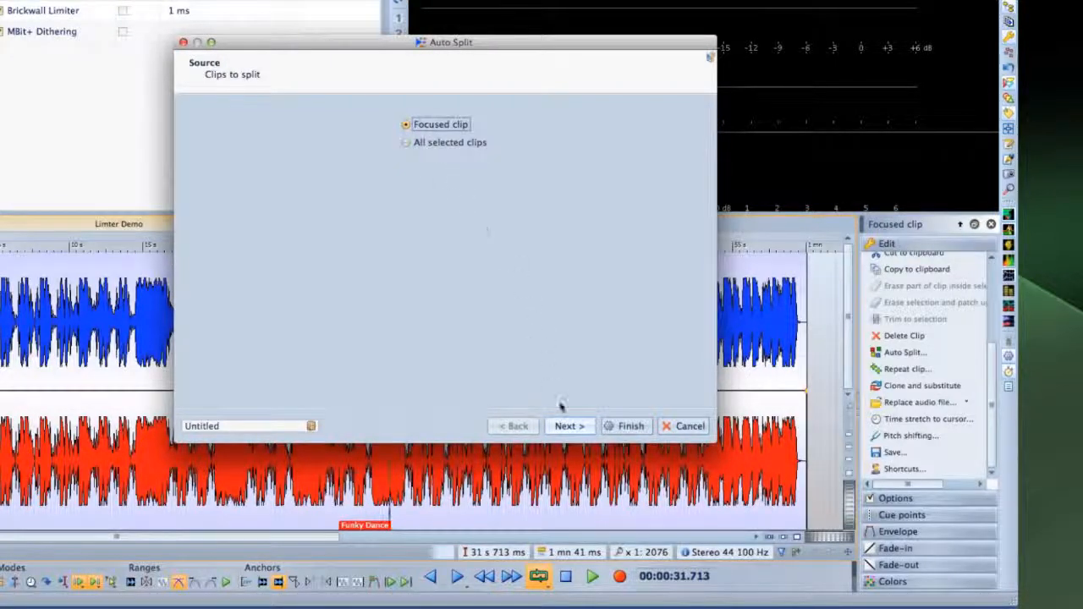
click(570, 428)
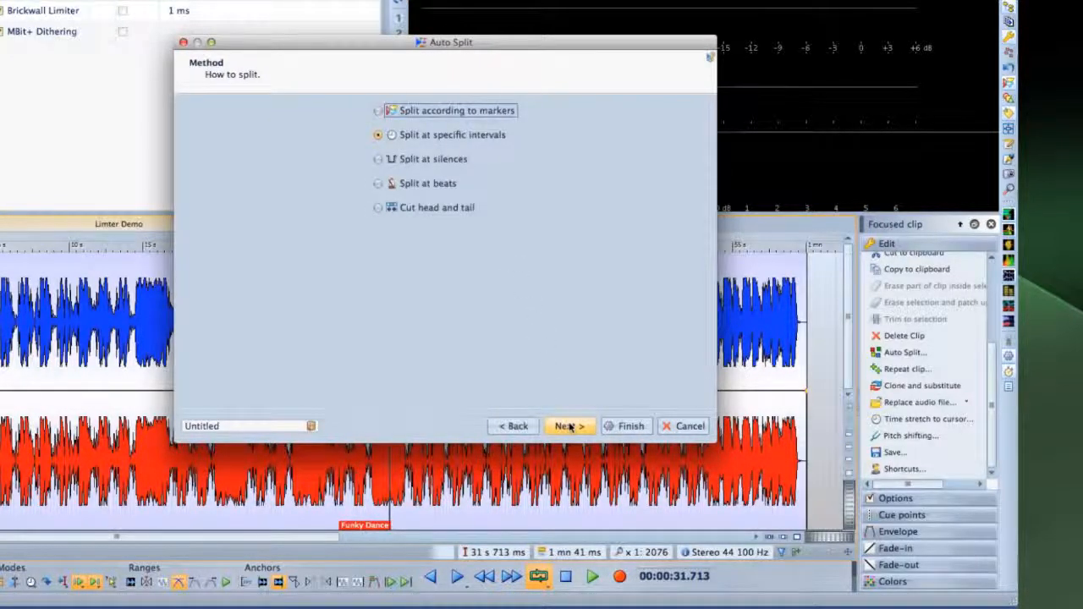
click(442, 135)
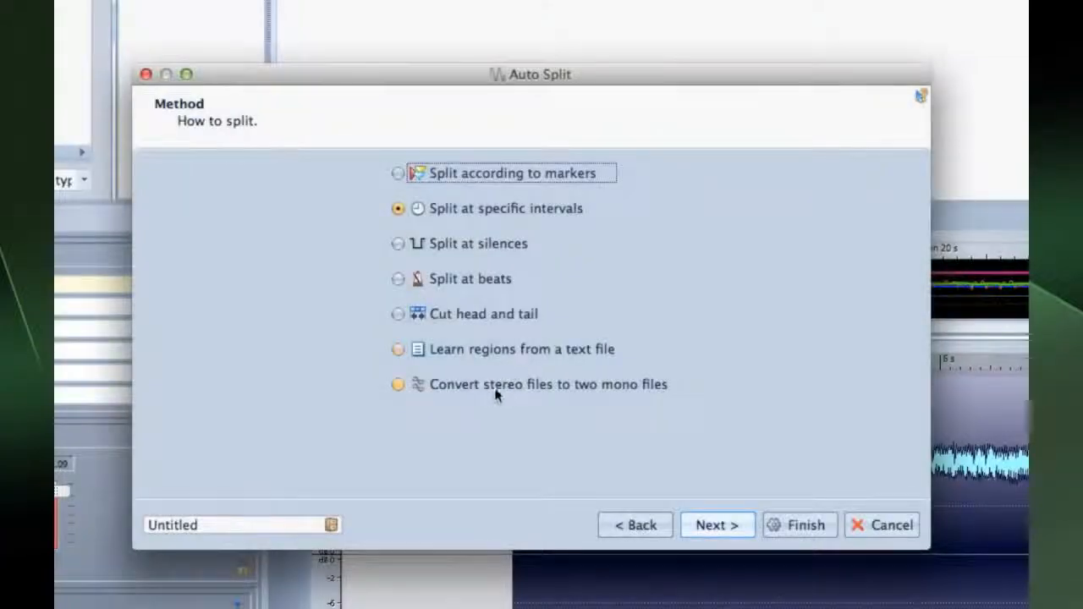
Run Auto Split on Funky Dance with 1 s region durations and finish splitting into separate clips
click(491, 386)
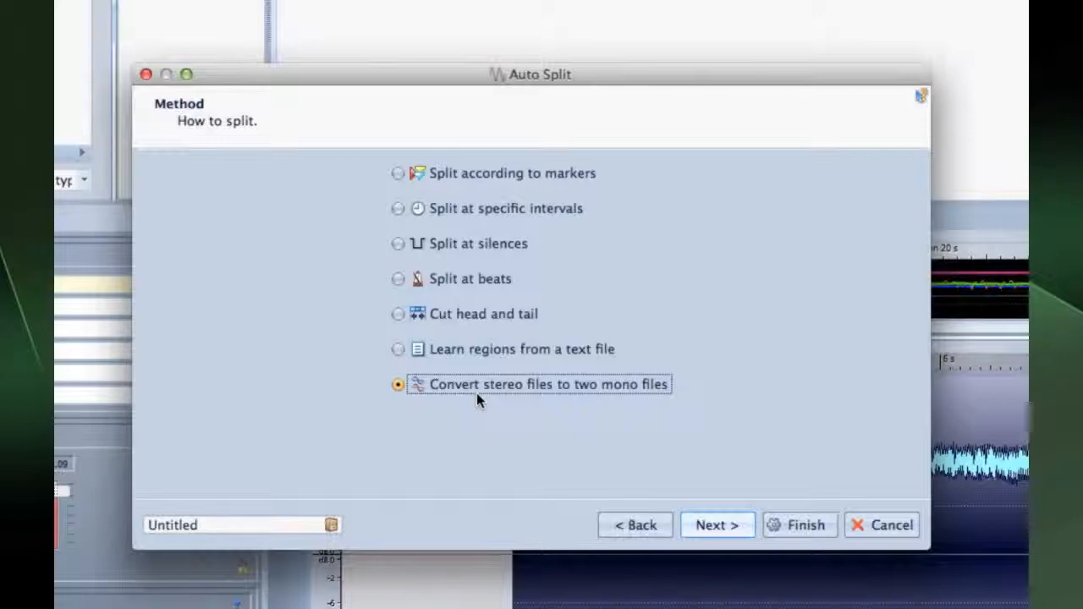
click(462, 352)
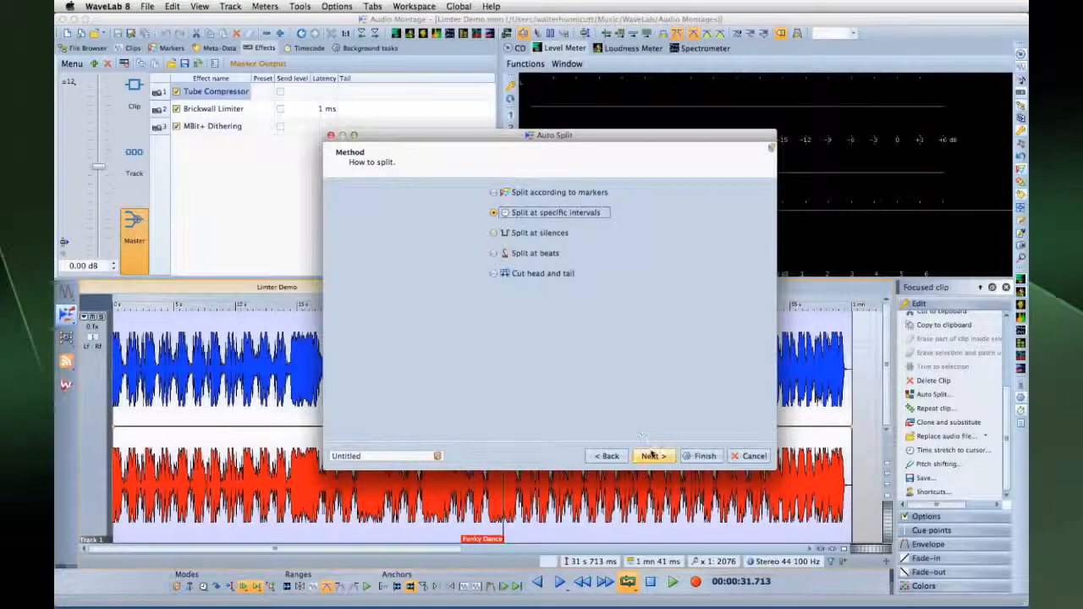
click(652, 456)
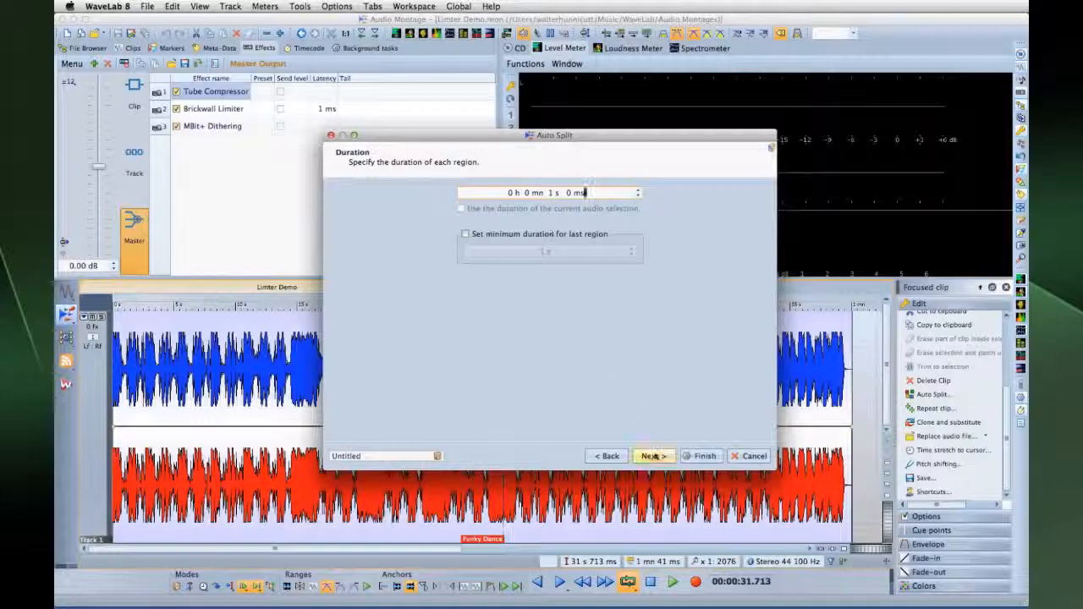
click(653, 456)
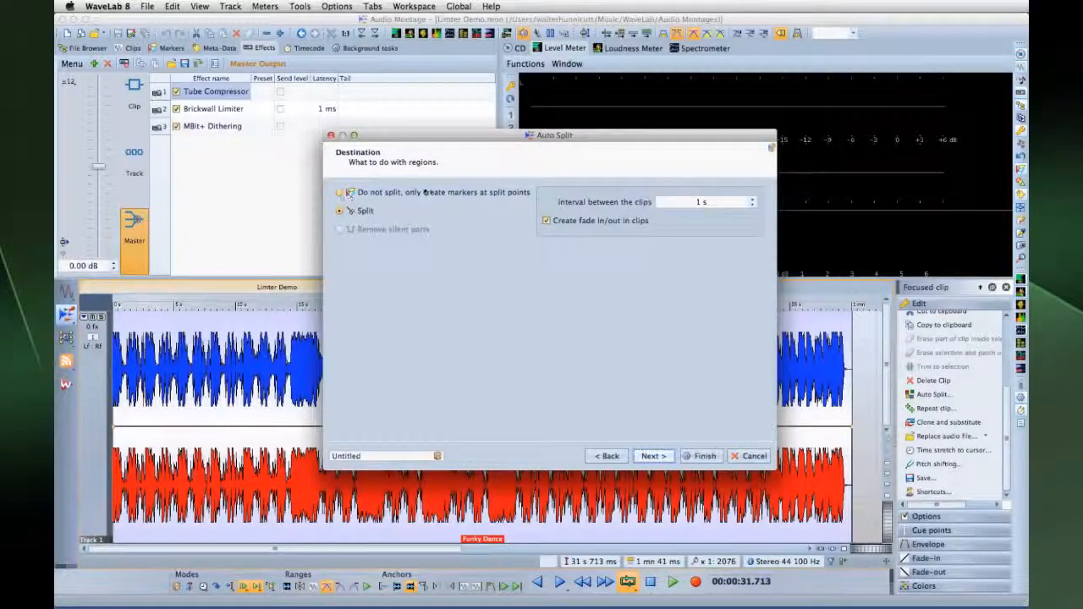
click(652, 456)
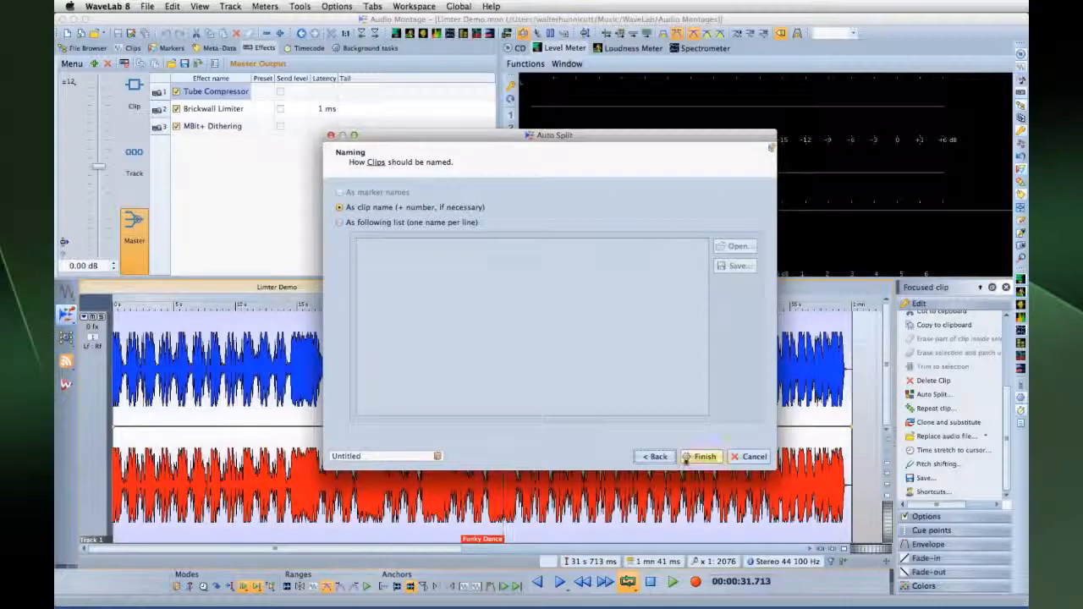
click(685, 458)
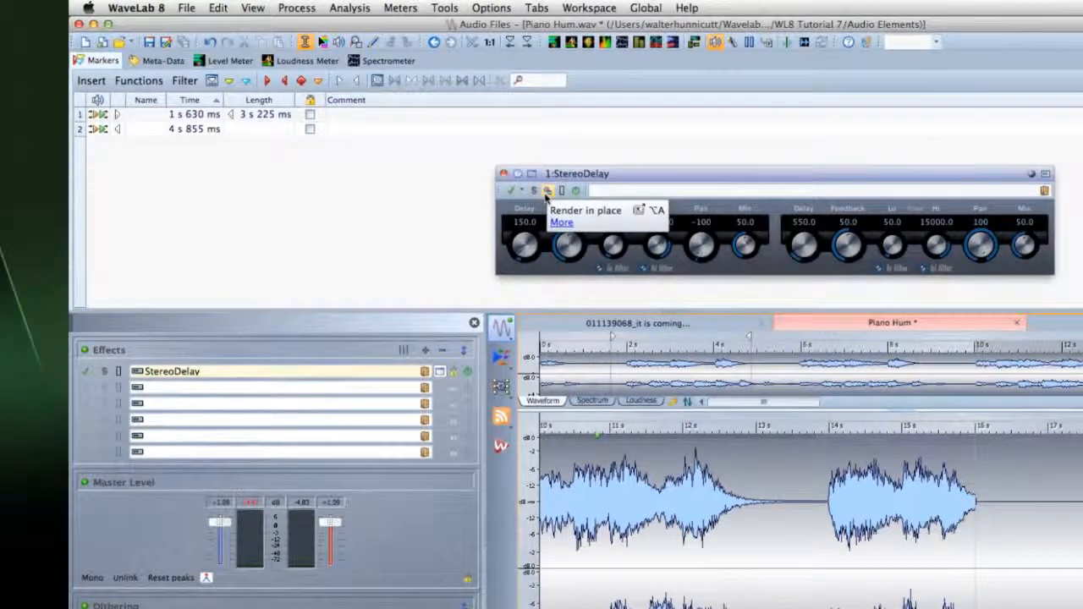
Render the StereoDelay effect (150 and 550 delays) in place into Piano Hum.wav
click(546, 191)
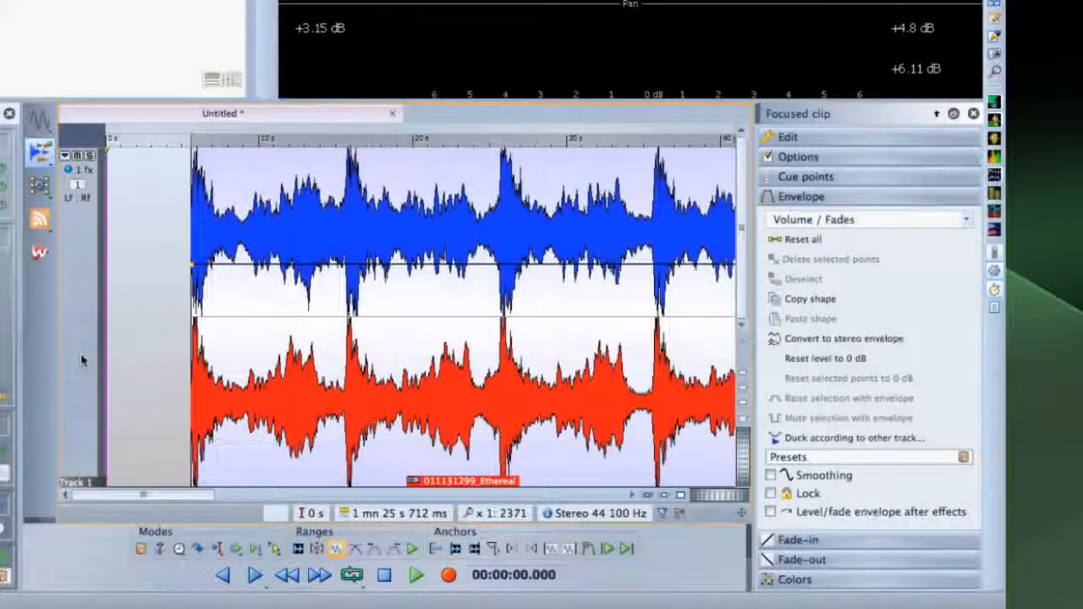
Turn on auto replay and trim the Ethereal clip start, auditioning it at about 9.5 s and 7.6 s
click(274, 548)
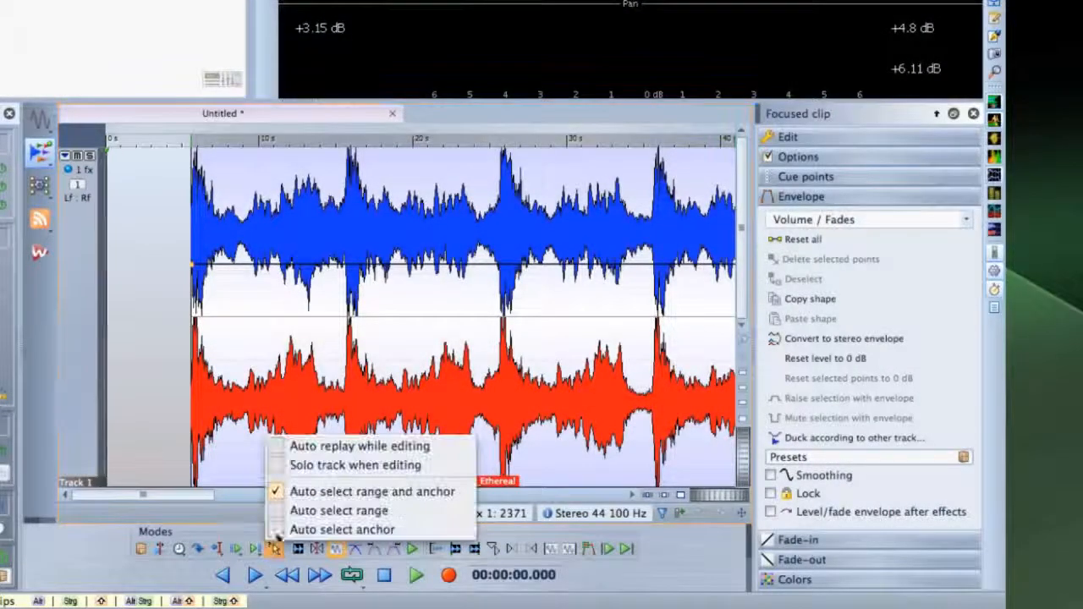
click(271, 444)
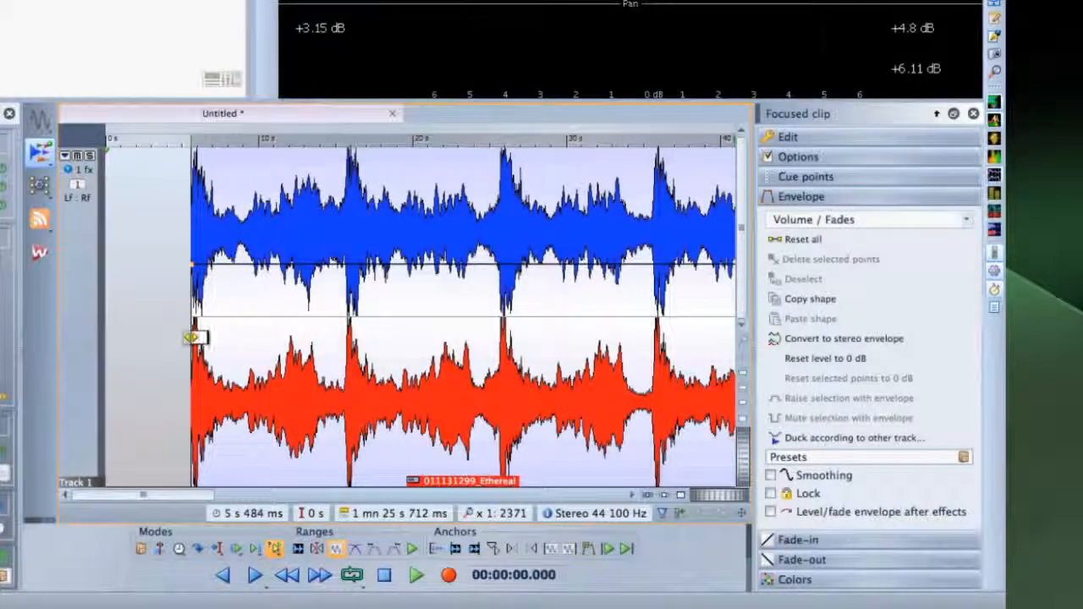
drag(193, 336, 253, 326)
key(F6)
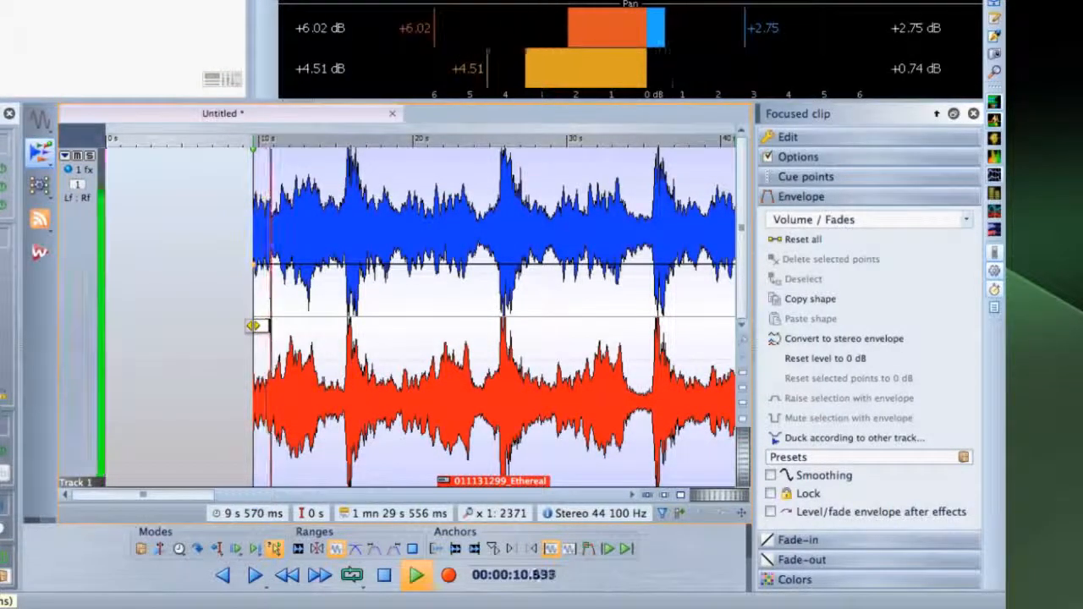
drag(254, 326, 226, 330)
key(F6)
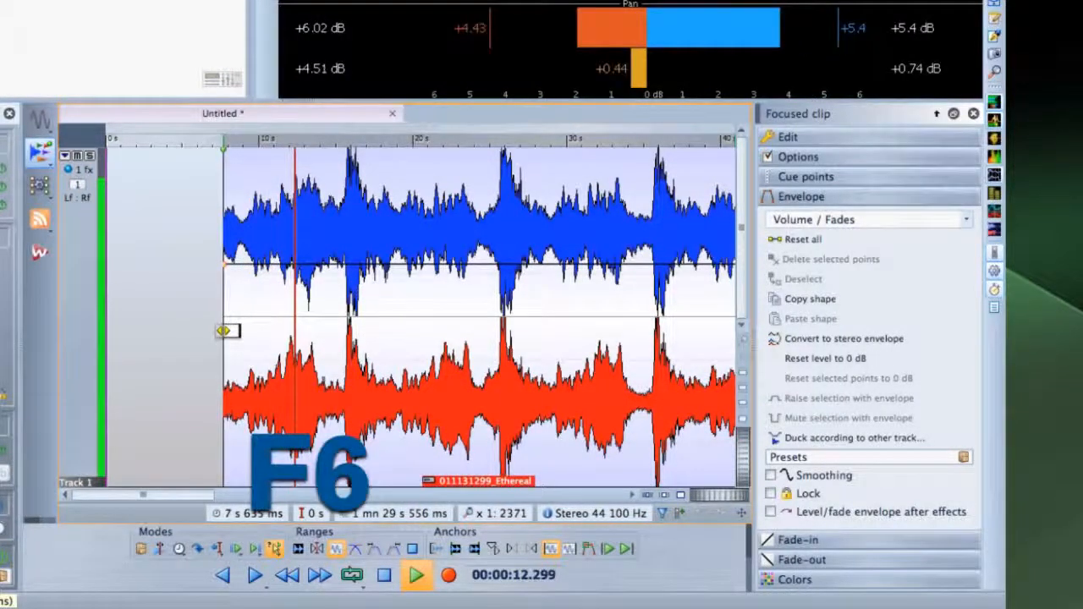
Keep adjusting the clip start (8.4 s, 4.6 s, 6.8 s), auditioning each, then stop playback
drag(225, 331, 241, 326)
key(F6)
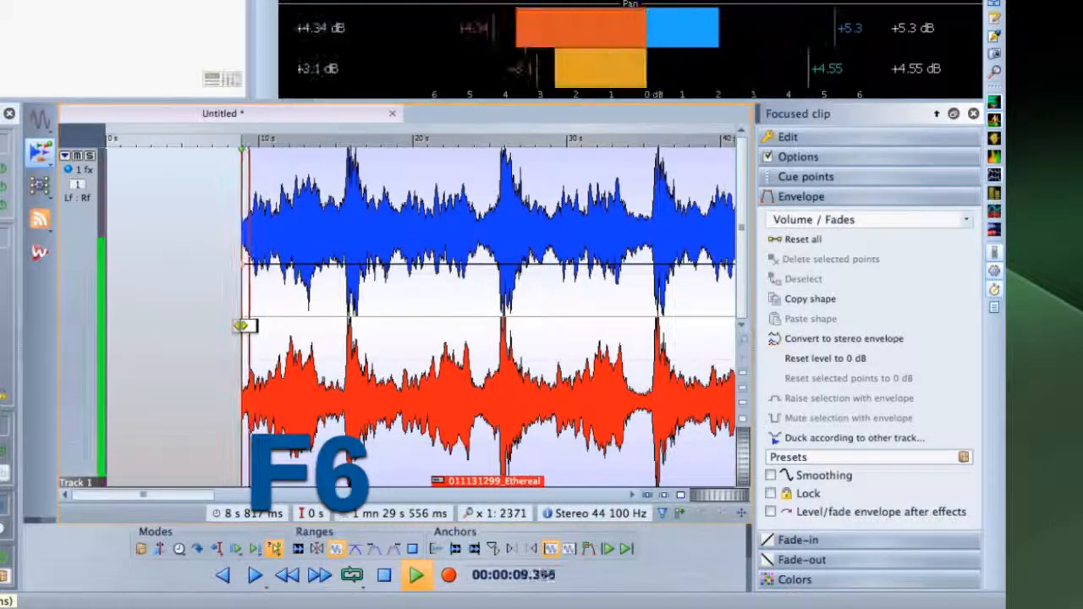
drag(241, 326, 175, 313)
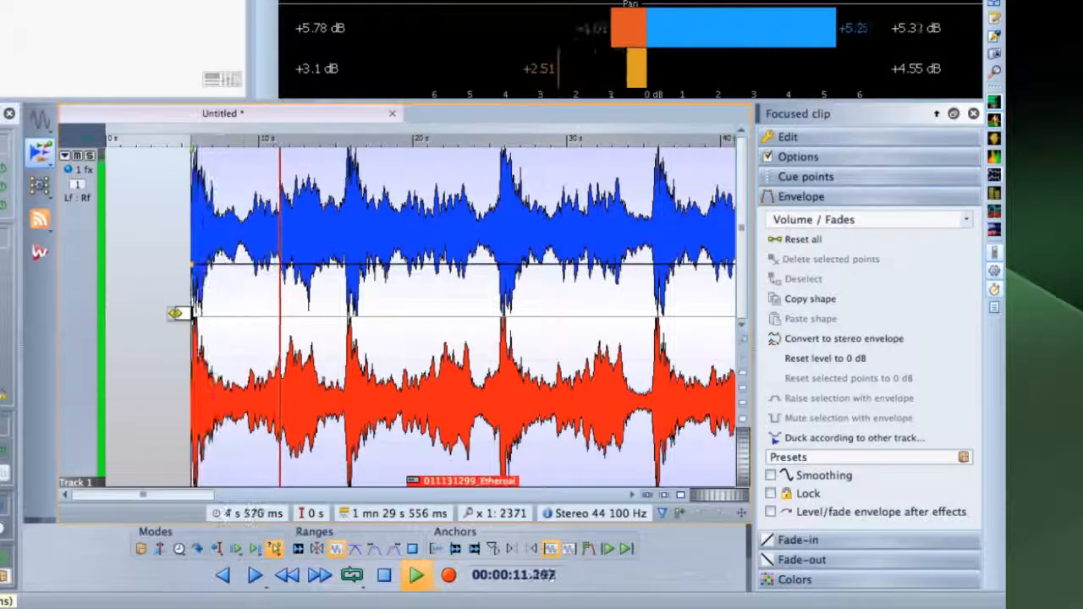
key(F6)
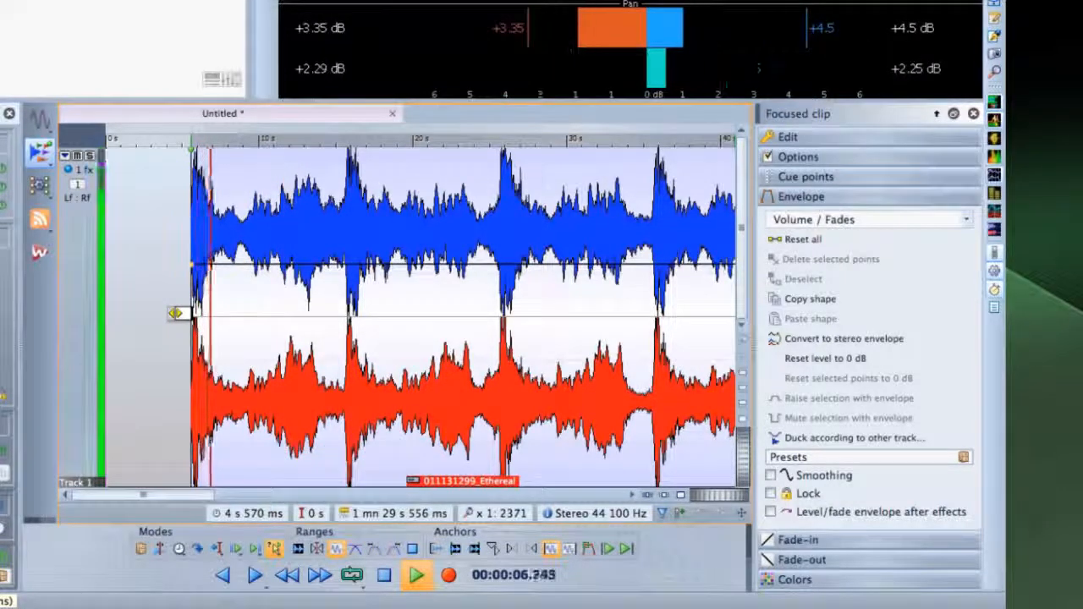
drag(172, 313, 244, 305)
key(F6)
key(space)
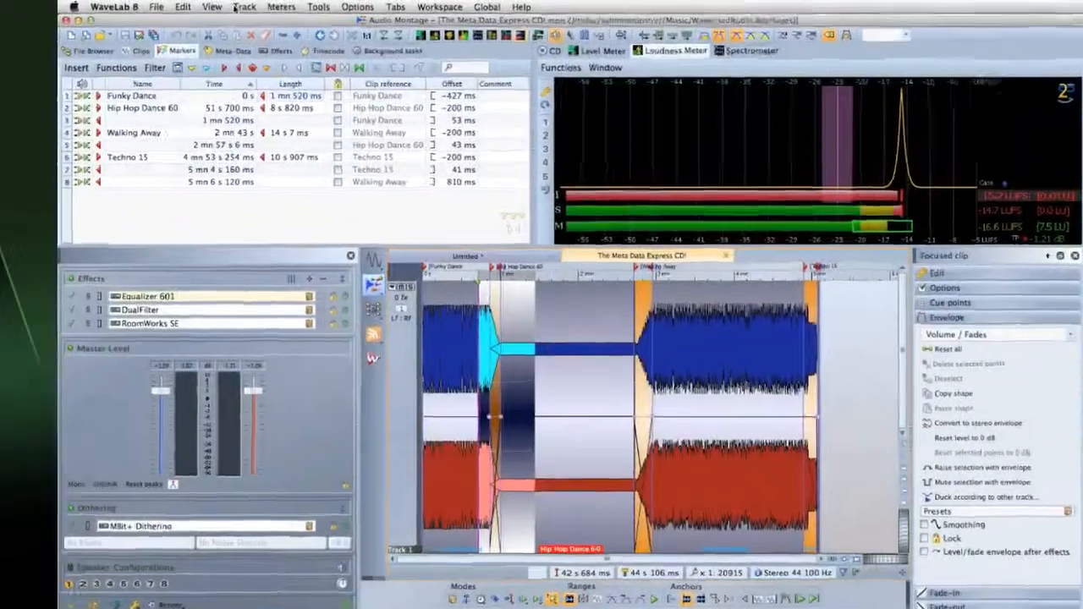
Tick Lock in the Track menu for the montage track and verify it stays checked
click(236, 8)
click(244, 249)
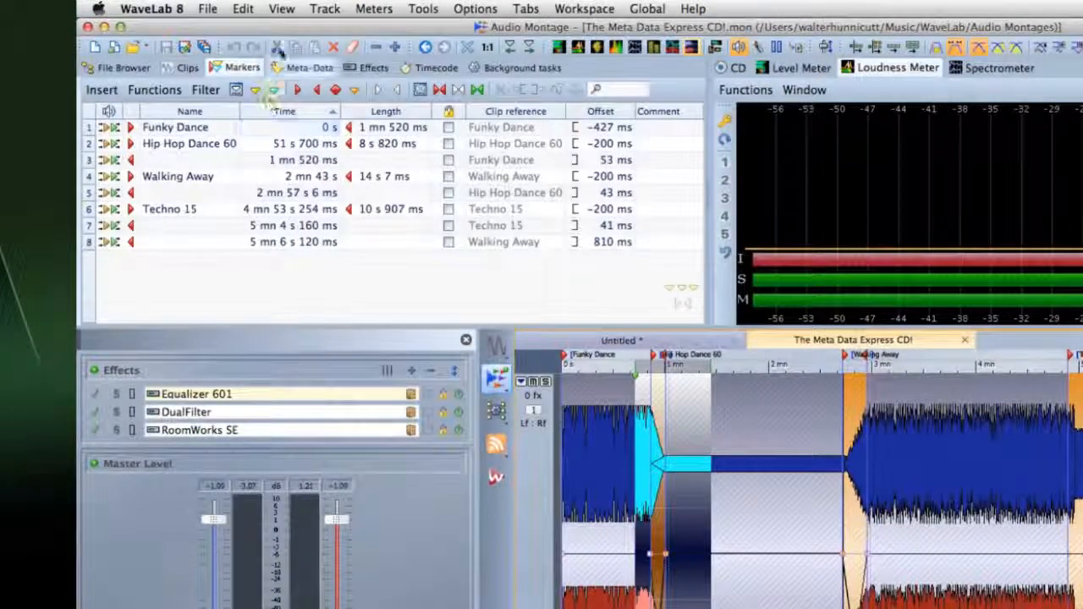
click(322, 9)
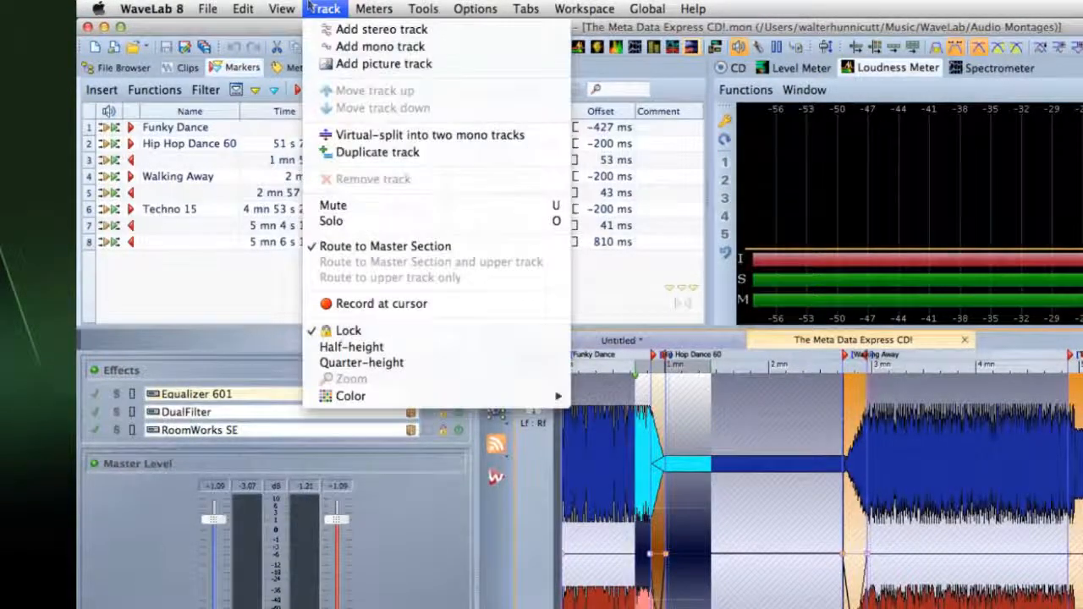
click(322, 331)
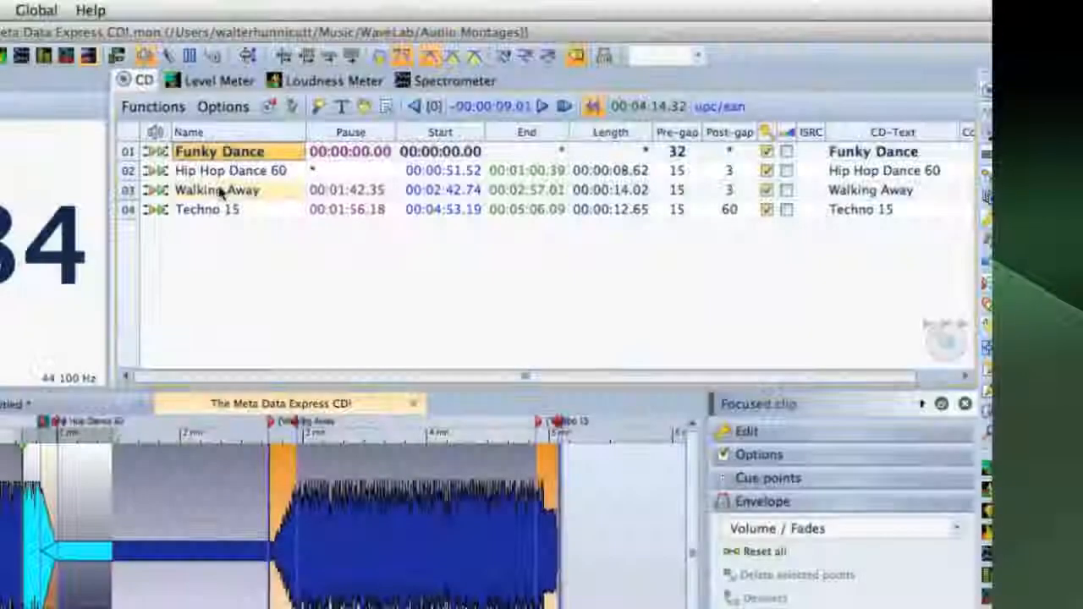
Insert 'I'm Not ' before 'Walking Away' in CD track 03's name
click(192, 193)
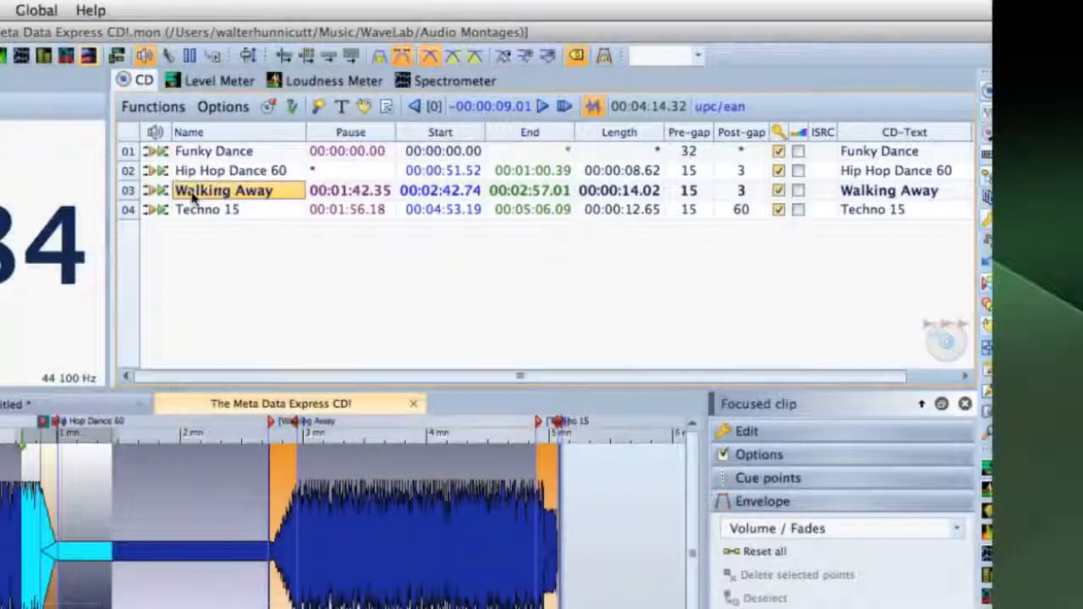
double_click(178, 194)
click(177, 194)
text(I'm )
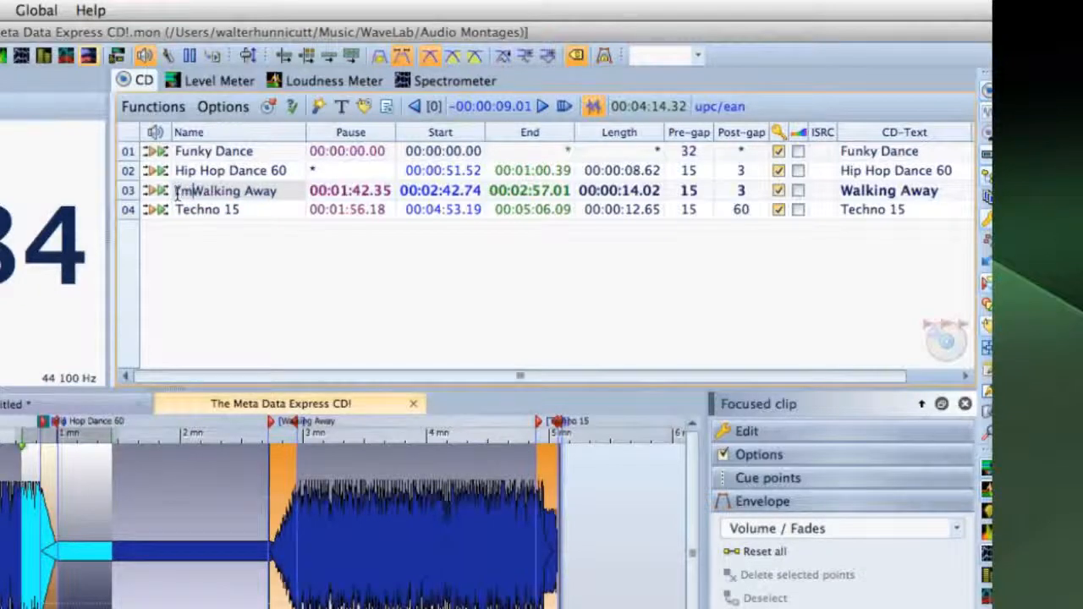
text(Not)
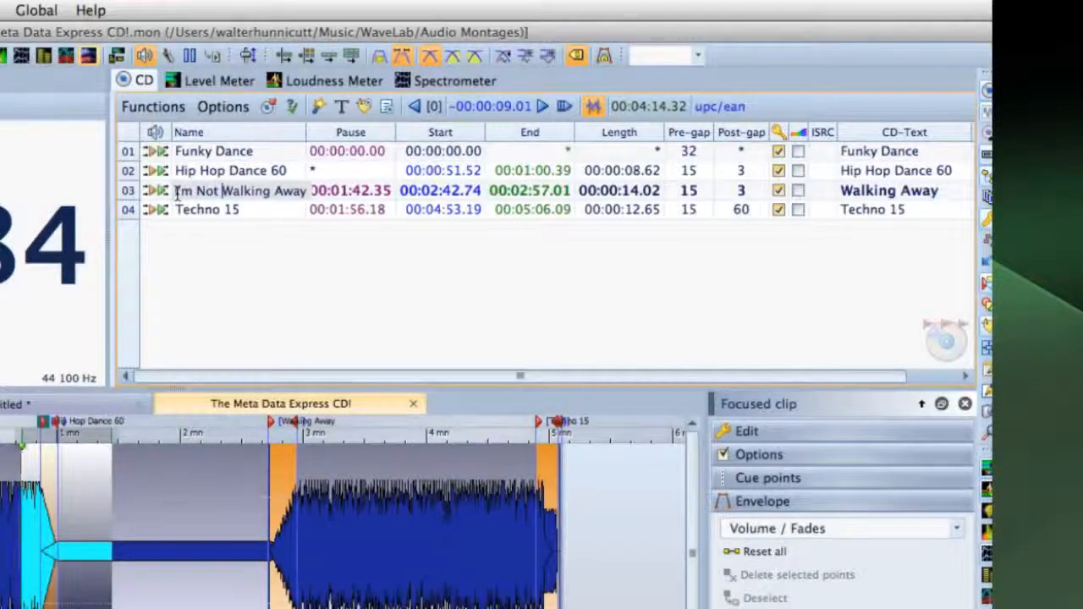
key(Return)
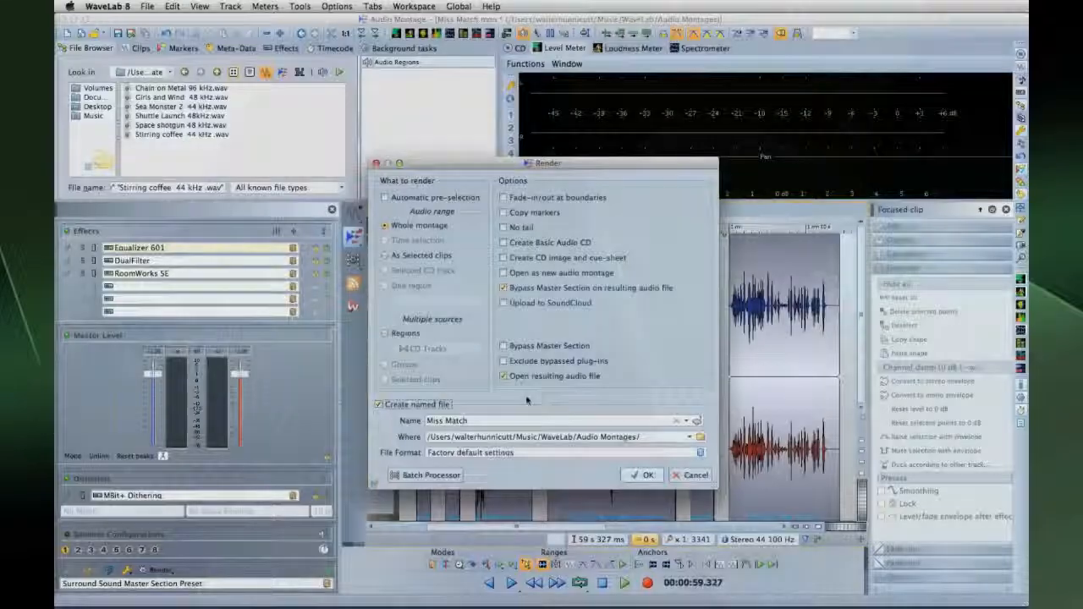
Set the render file format to 44 100 Hz, 16 bit and render the Miss Match montage
click(499, 453)
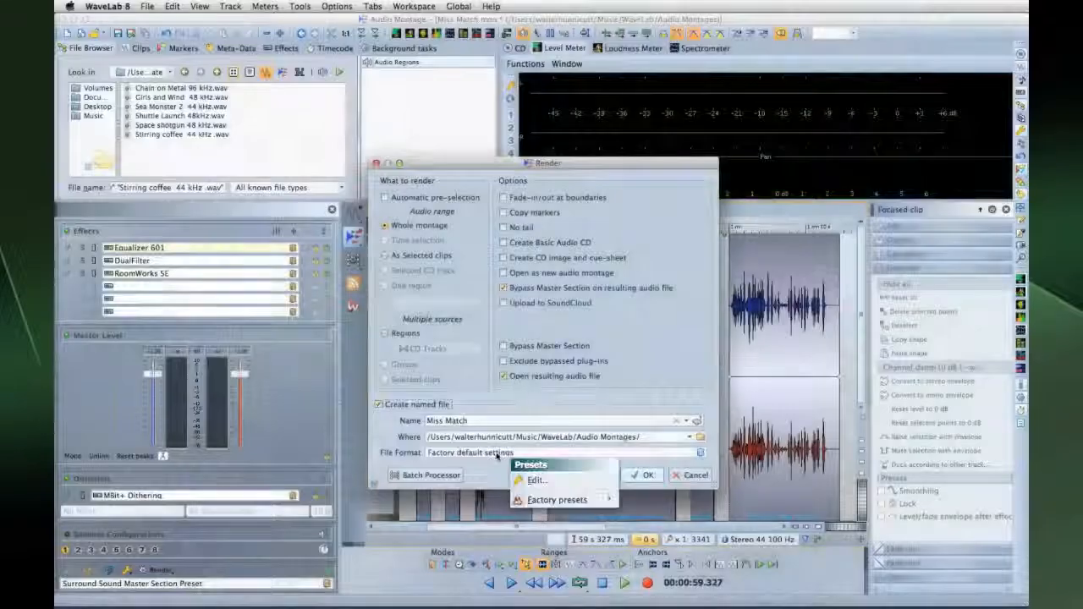
click(537, 481)
click(548, 256)
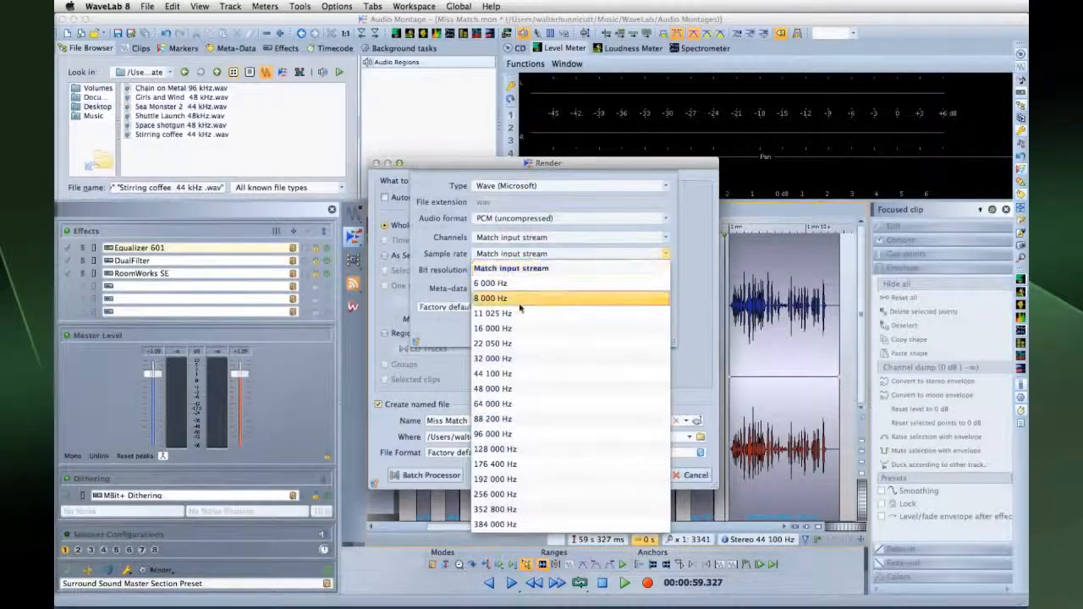
click(517, 374)
click(558, 269)
click(507, 324)
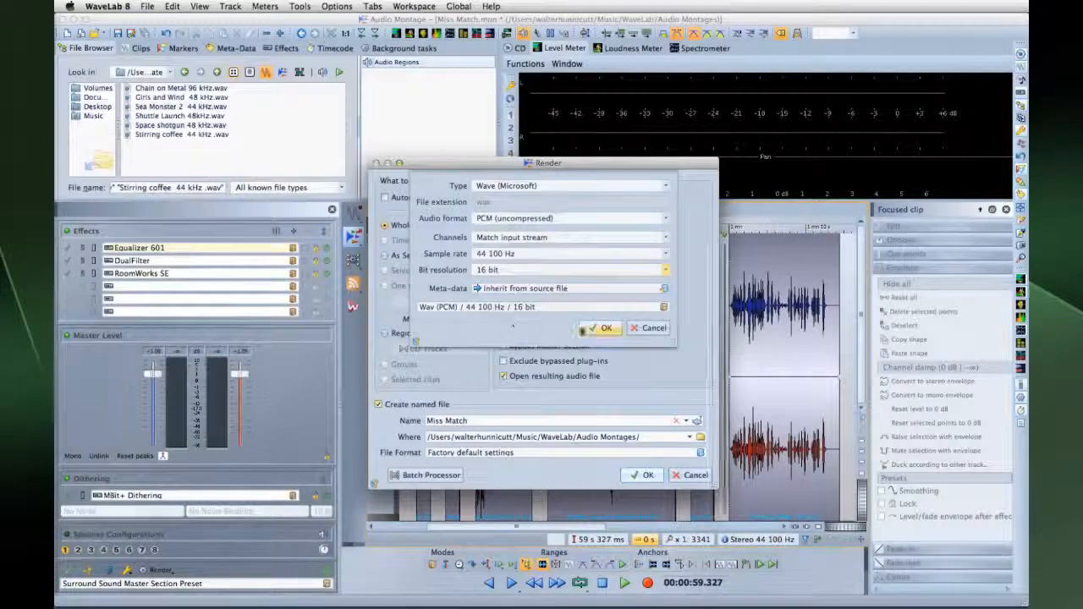
click(602, 328)
click(641, 475)
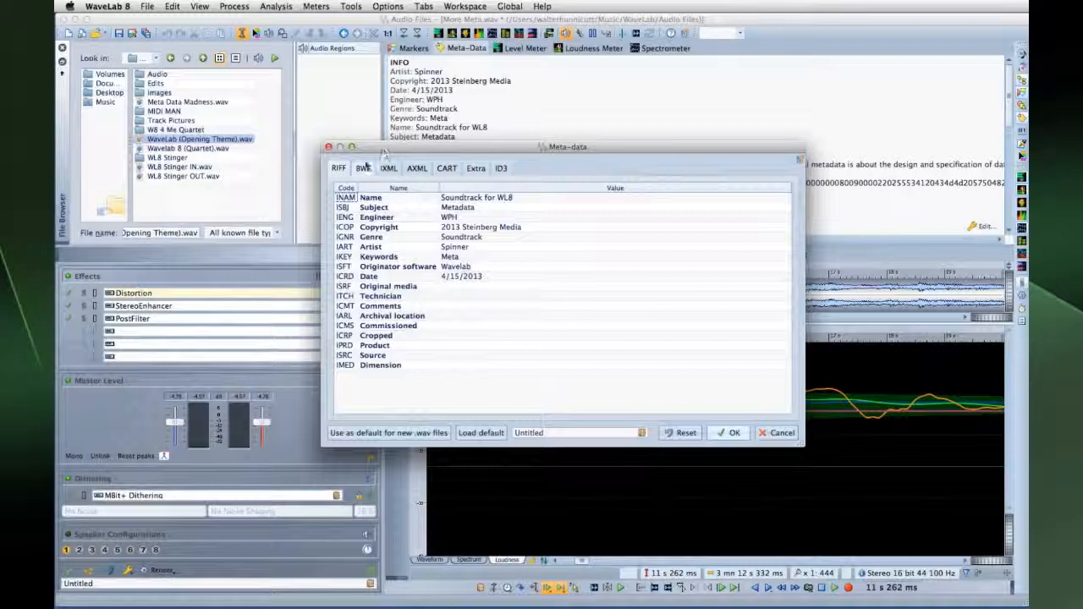
Browse More Meta.wav's BWF Basics, UMID and Loudness subtabs, then the iXML, AXML, CART and Extra tabs
click(363, 167)
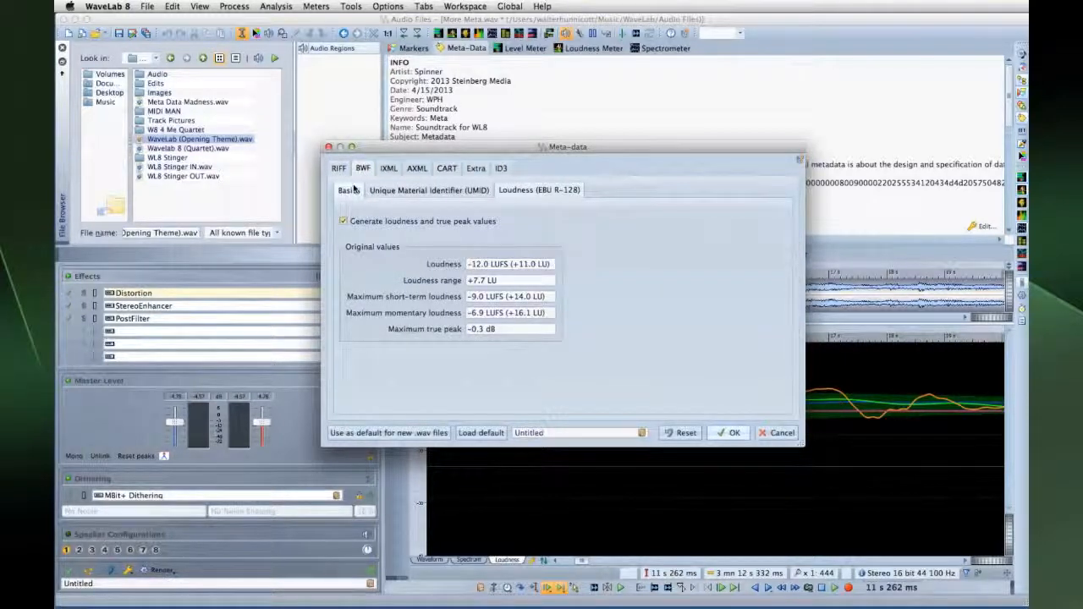
click(349, 189)
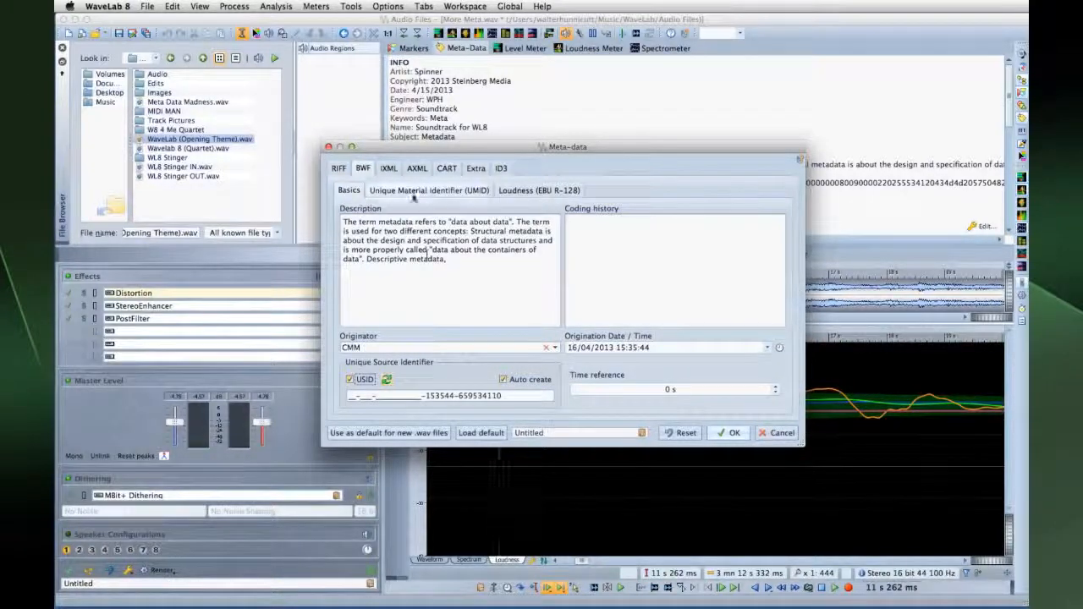
click(407, 192)
click(507, 193)
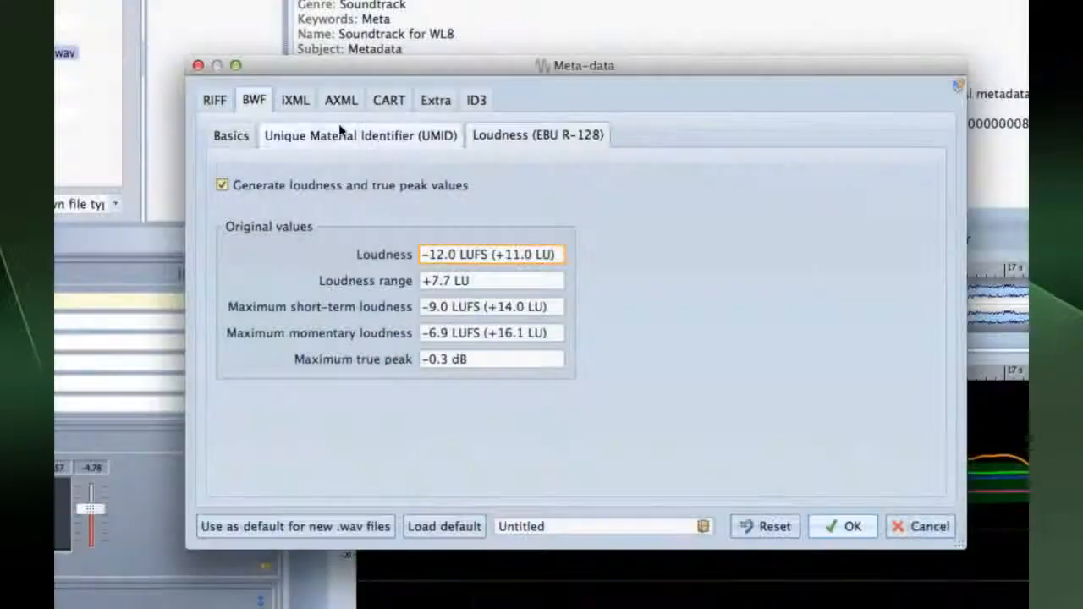
click(388, 170)
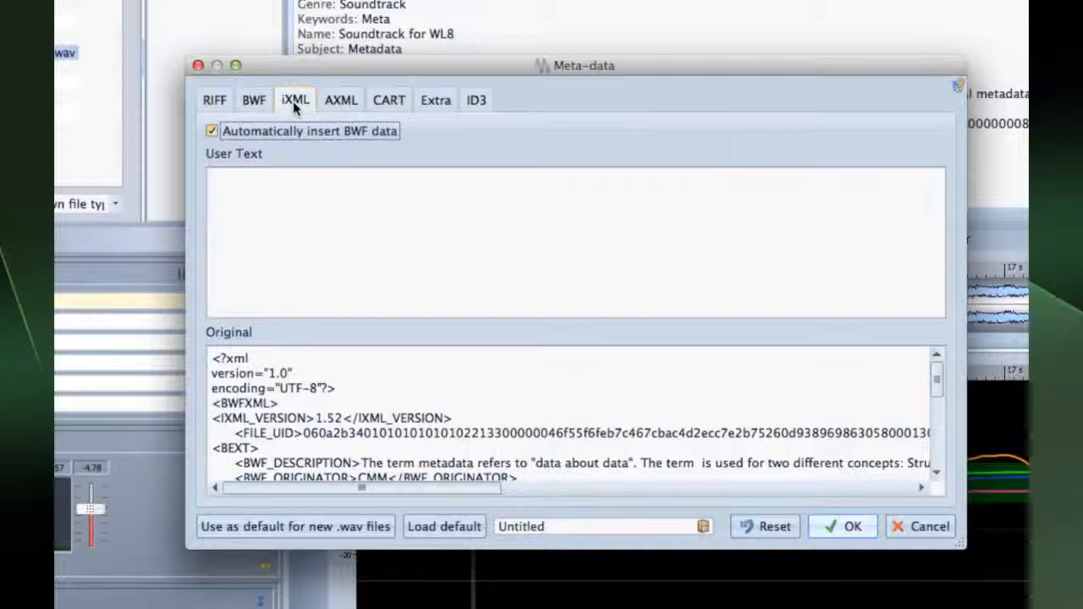
click(354, 98)
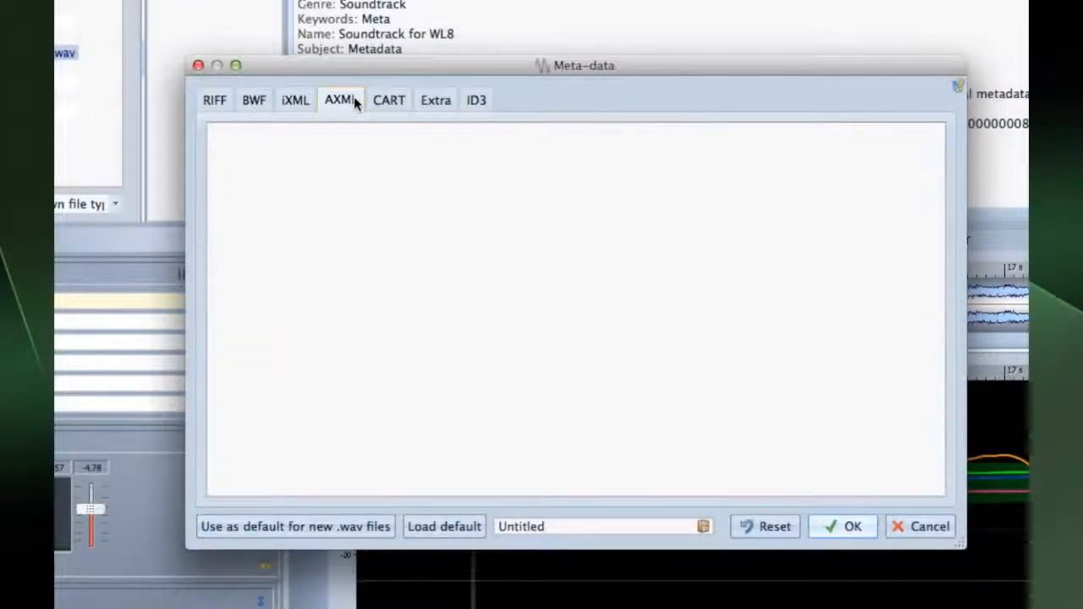
click(371, 99)
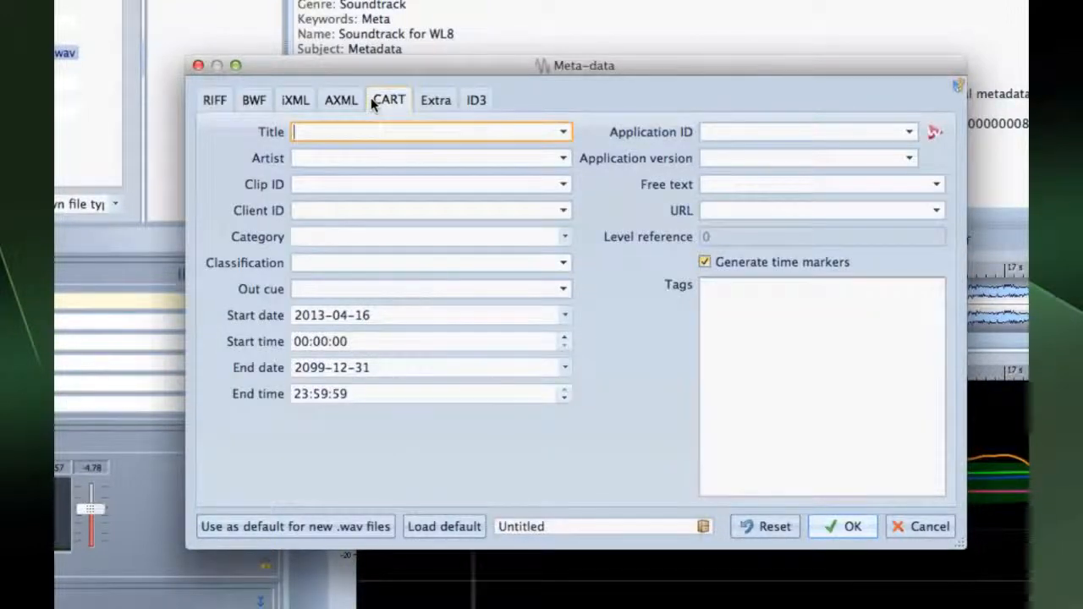
click(425, 102)
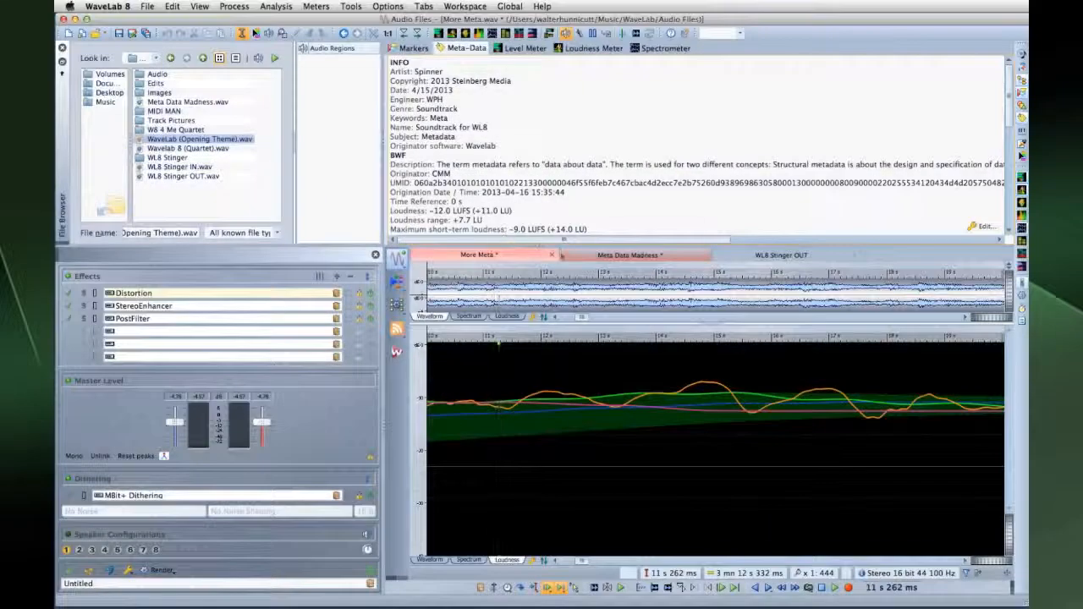
click(571, 257)
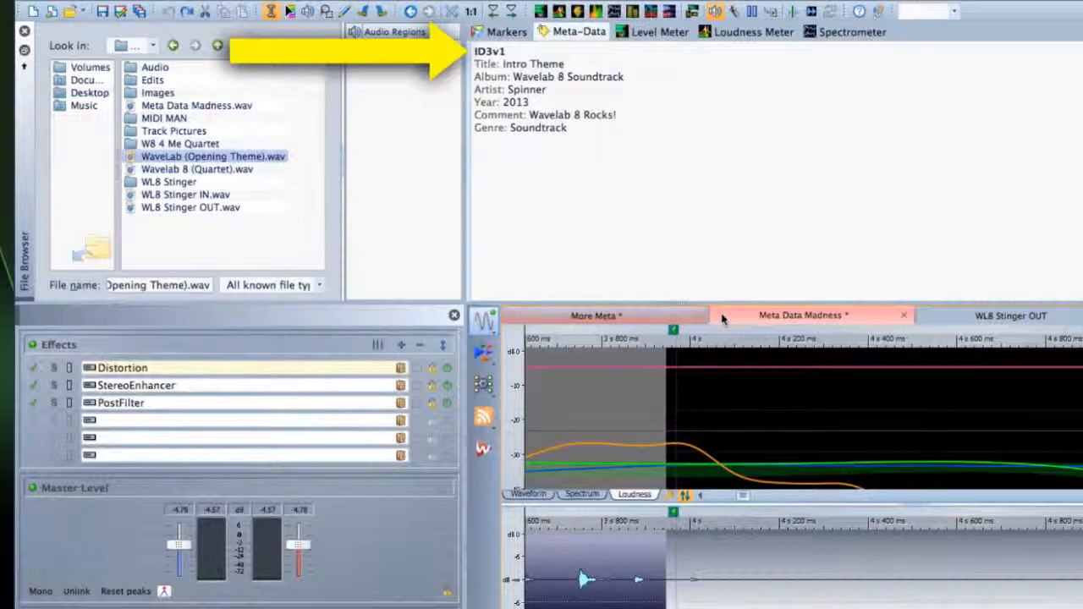
click(928, 317)
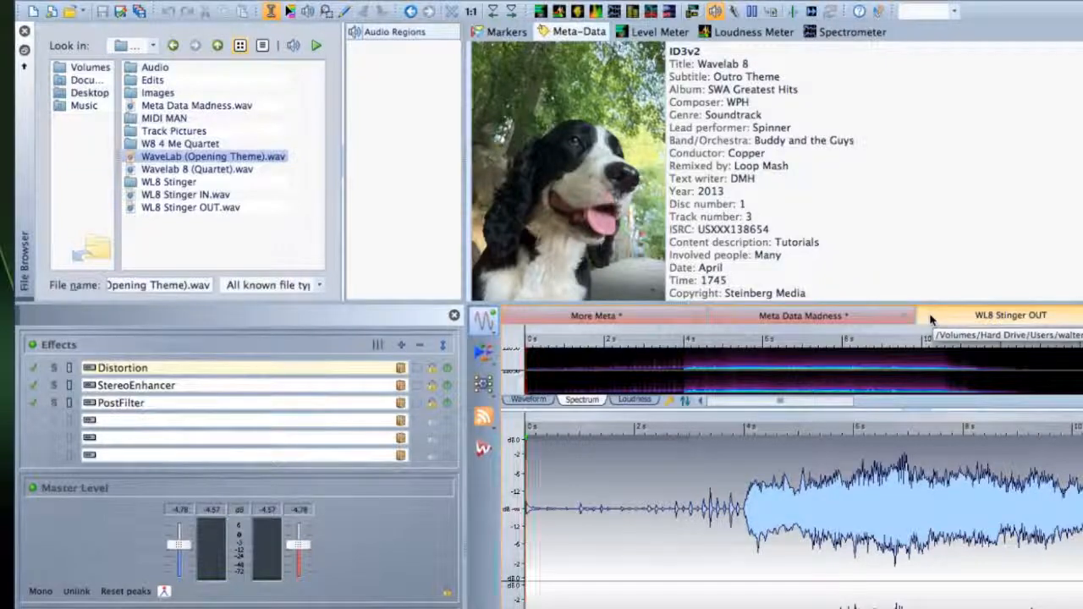
click(622, 316)
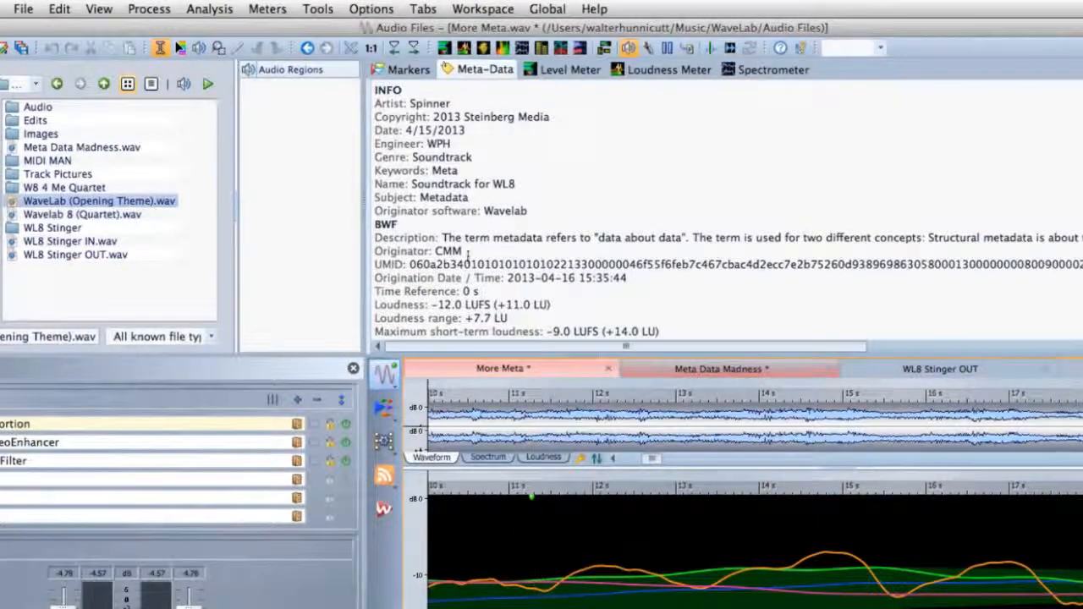
Open More Meta.wav's metadata editor and enter CART title Wavelab 8 and artist WPH
click(56, 12)
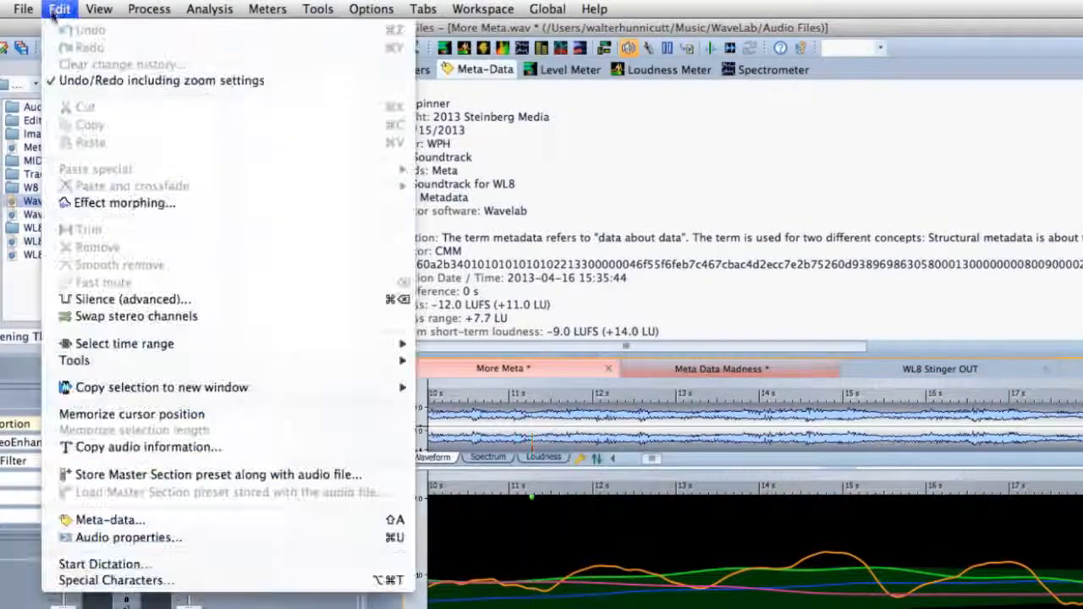
click(73, 521)
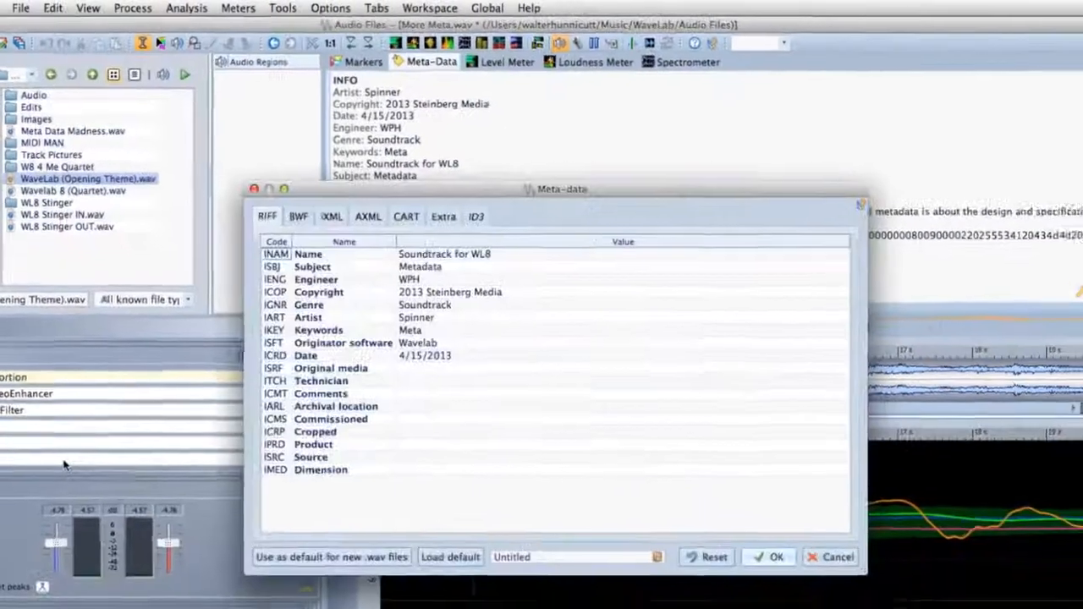
click(243, 181)
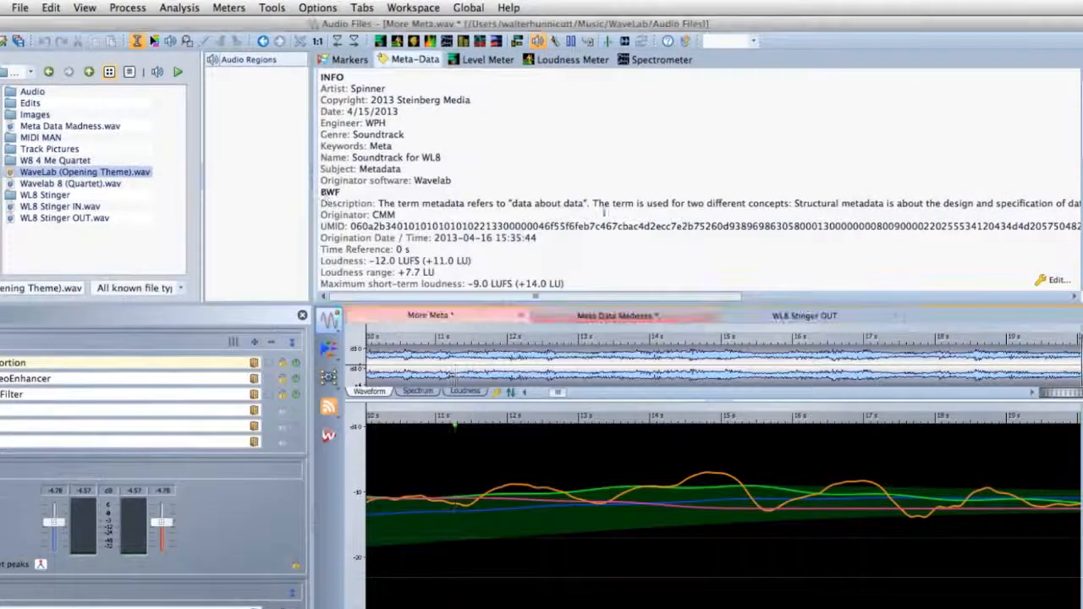
click(1042, 283)
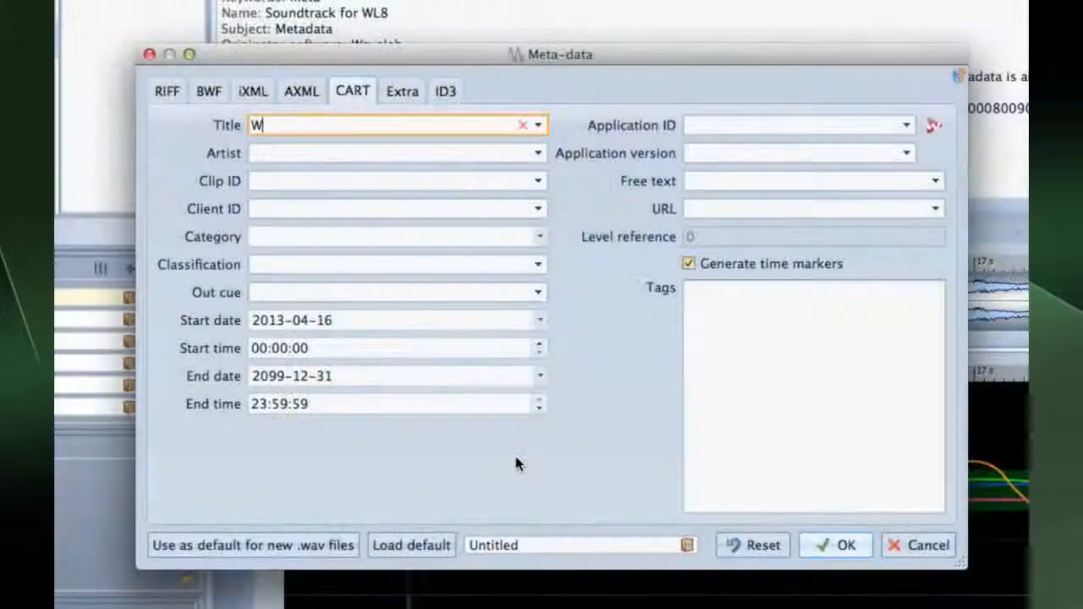
text(avelab 8)
click(358, 155)
text(WPH)
Fill clip ID 4r65, client SWA, category Tut and classification Educational, then open the Meta Demo Batch
key(Tab)
text(4)
key(Tab)
text(SWA)
key(Tab)
text(Tut)
key(Tab)
text(Educati)
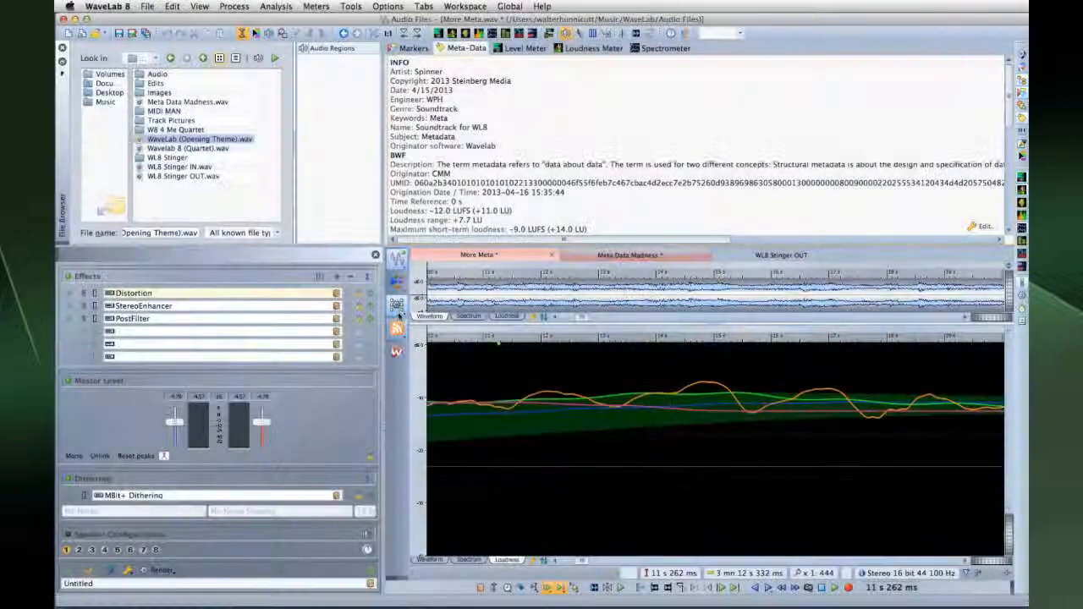
click(398, 311)
click(462, 402)
Insert all open audio files into the Meta Demo Batch and open its meta-data editor
right_click(526, 235)
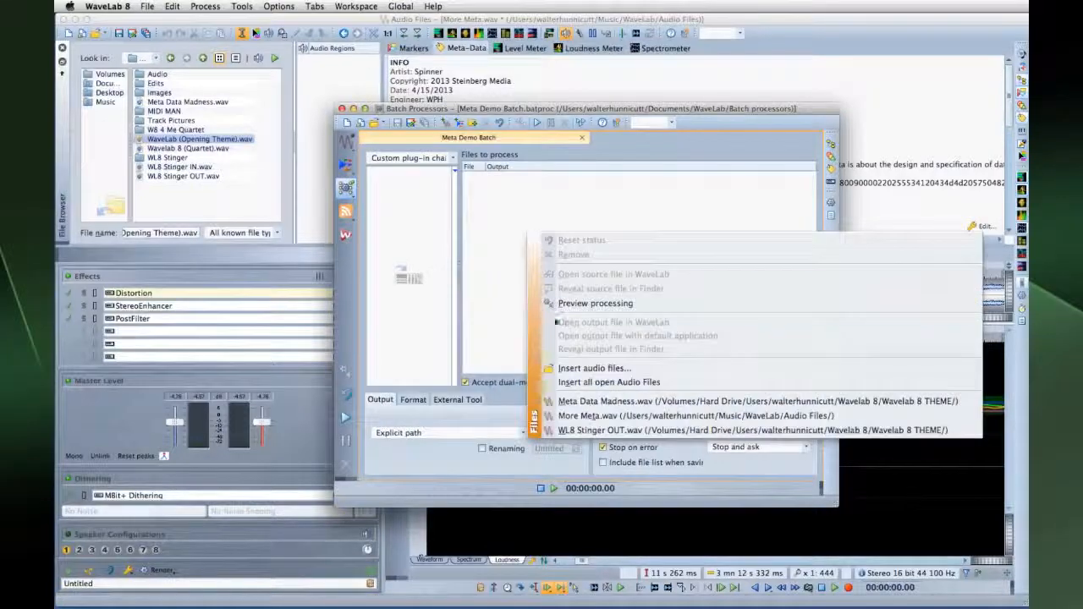
click(608, 381)
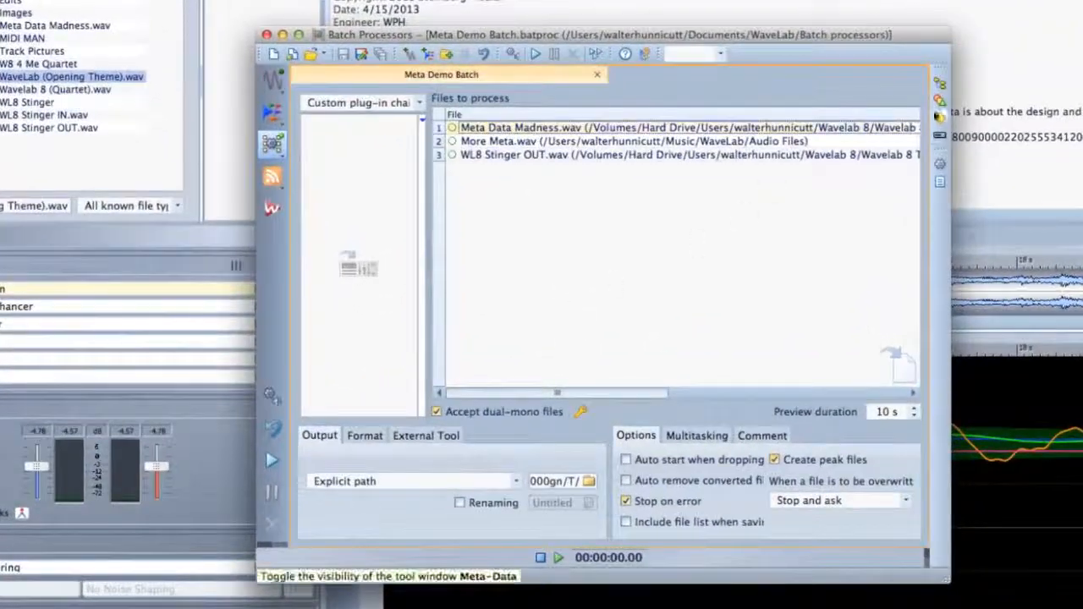
click(940, 117)
click(292, 77)
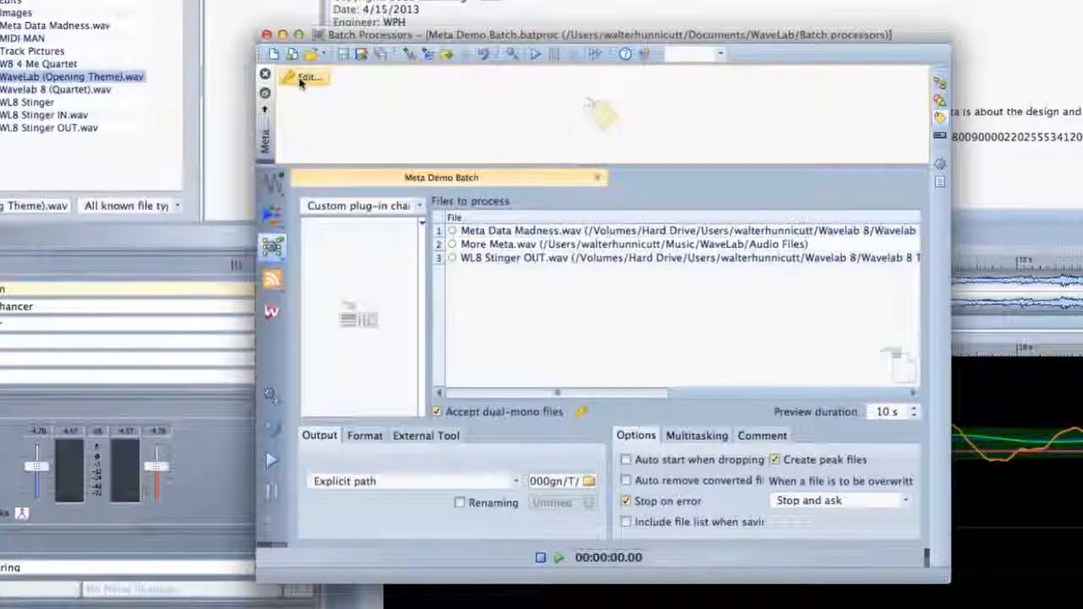
Enter ID3 v1 title 'Wavelab 8 ID3 Demo', album 'WL8 TUT', artist SWA and year 2013
click(515, 142)
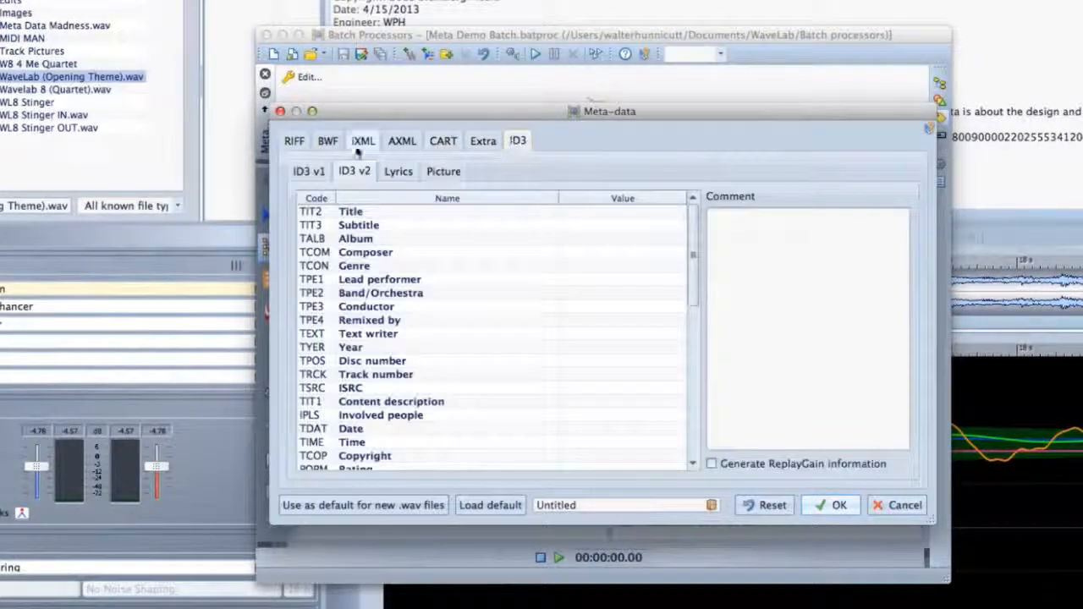
click(320, 170)
click(382, 205)
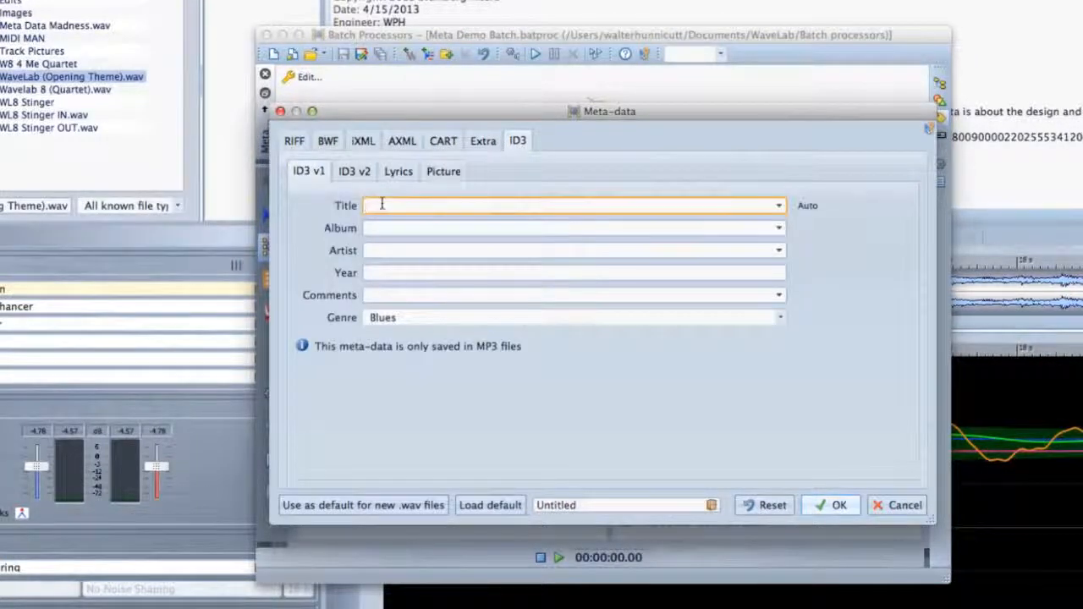
text(Wavelab 8 ID3 Demo)
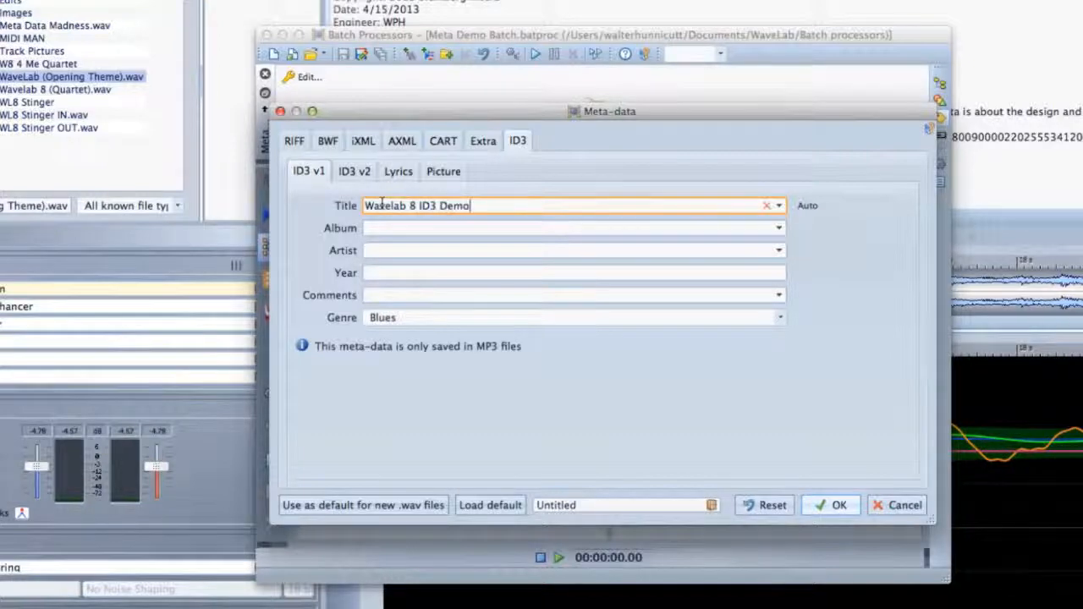
key(Tab)
text(WL8 TUT)
key(Tab)
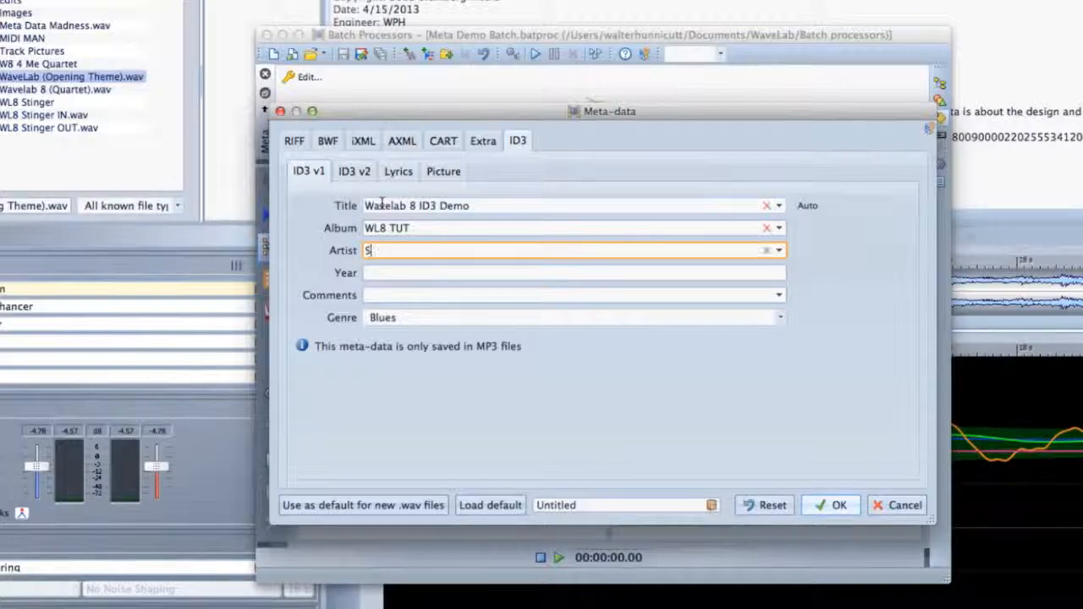
key(Tab)
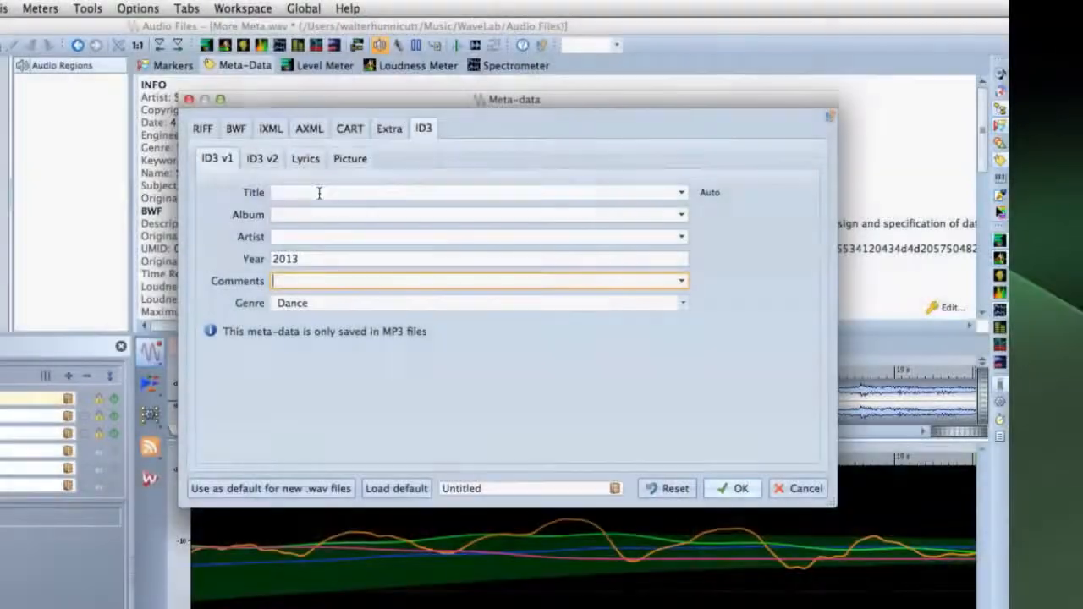
Enter ID3 title 'Client Demo', the client's name as artist, and the pasted contact line as comment
click(319, 193)
text(C)
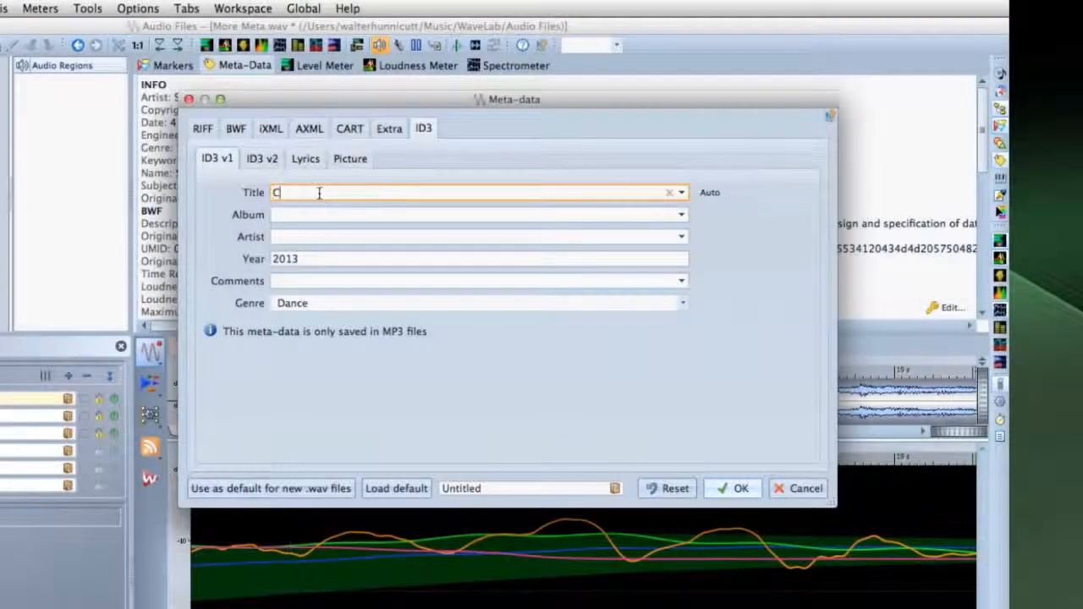
text(lient Demo)
click(301, 236)
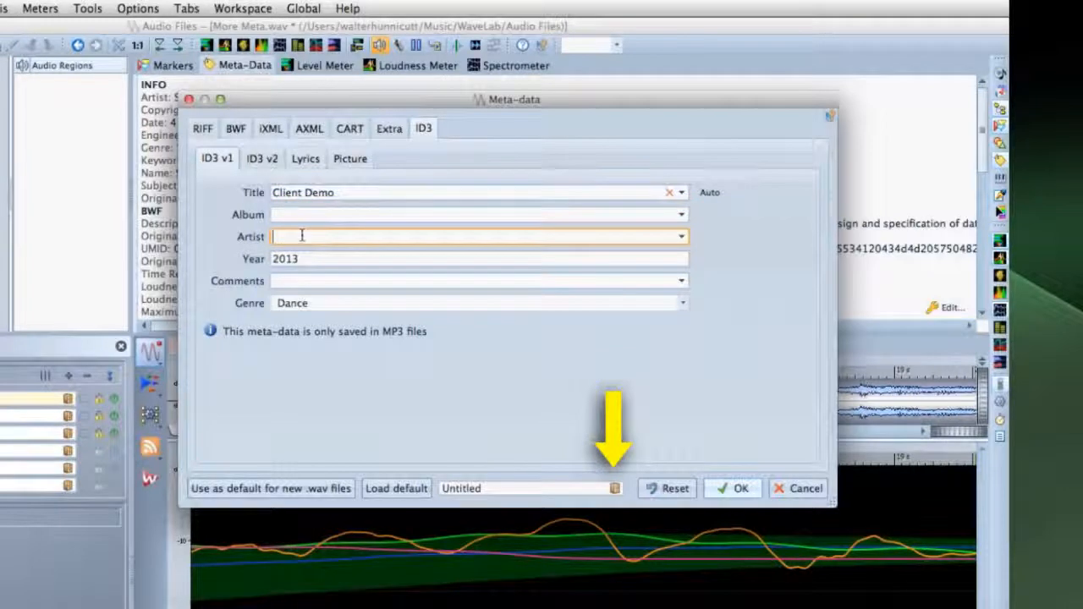
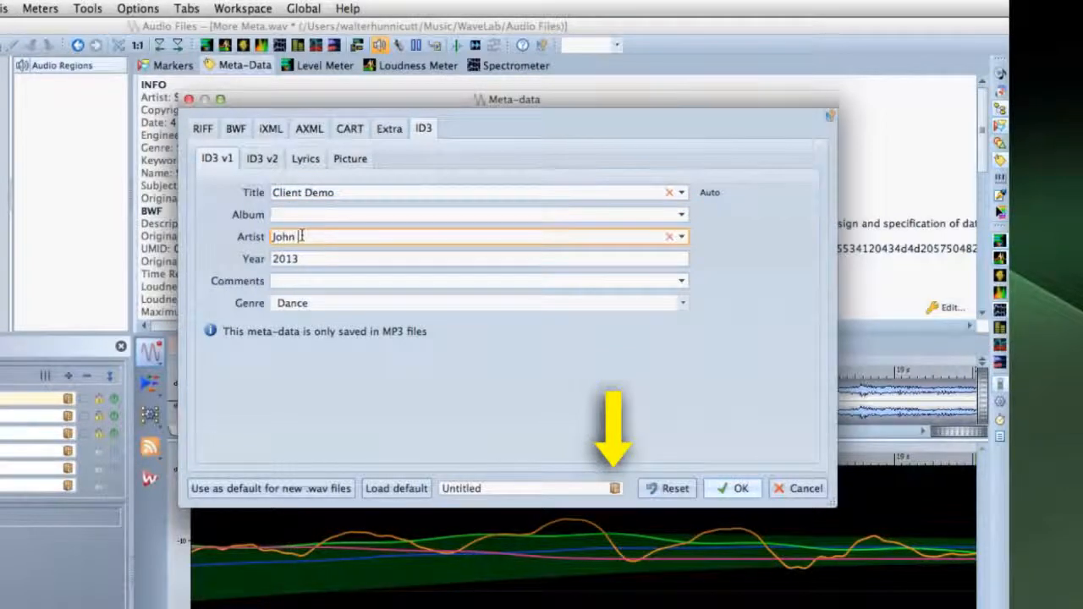
key(Tab)
key(Tab)
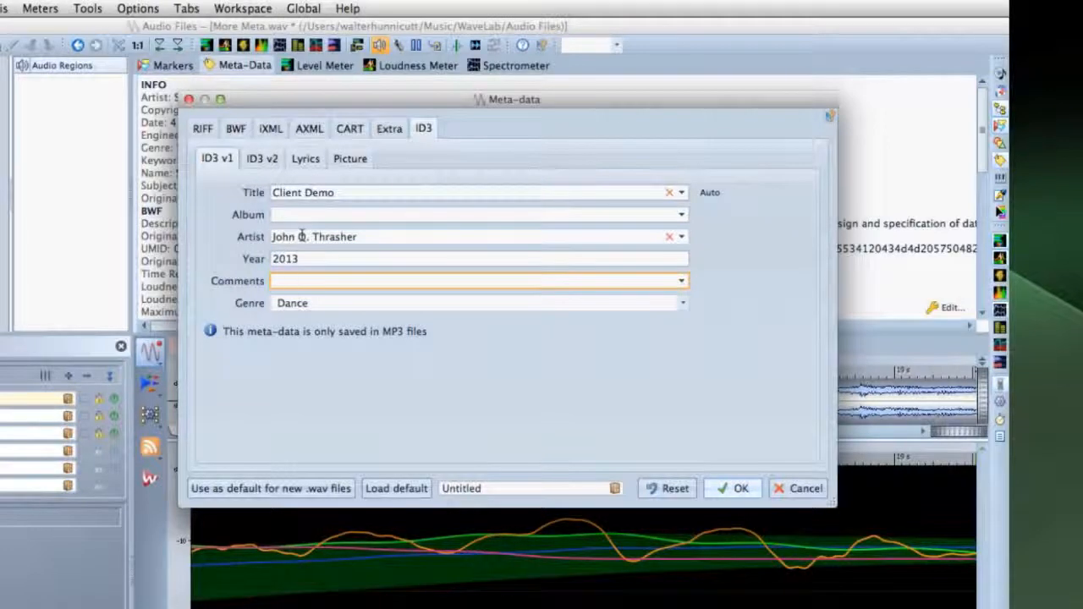
key(super+v)
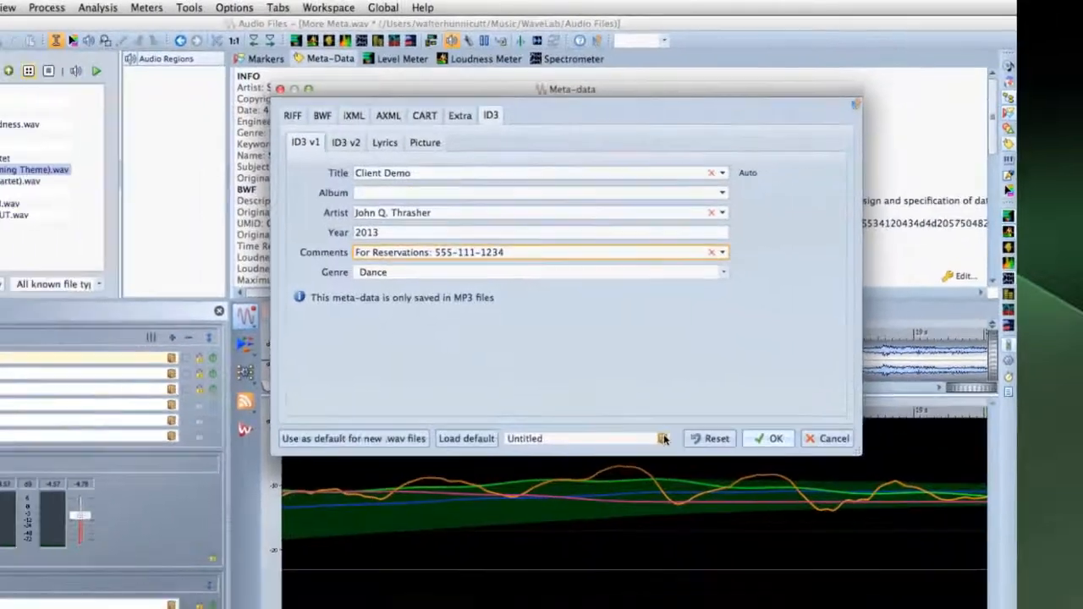
Save these tags as the preset 'Client Demo ID3 with contact phone number'
click(615, 488)
click(738, 435)
text(Client Demo ID3 with contact phone number)
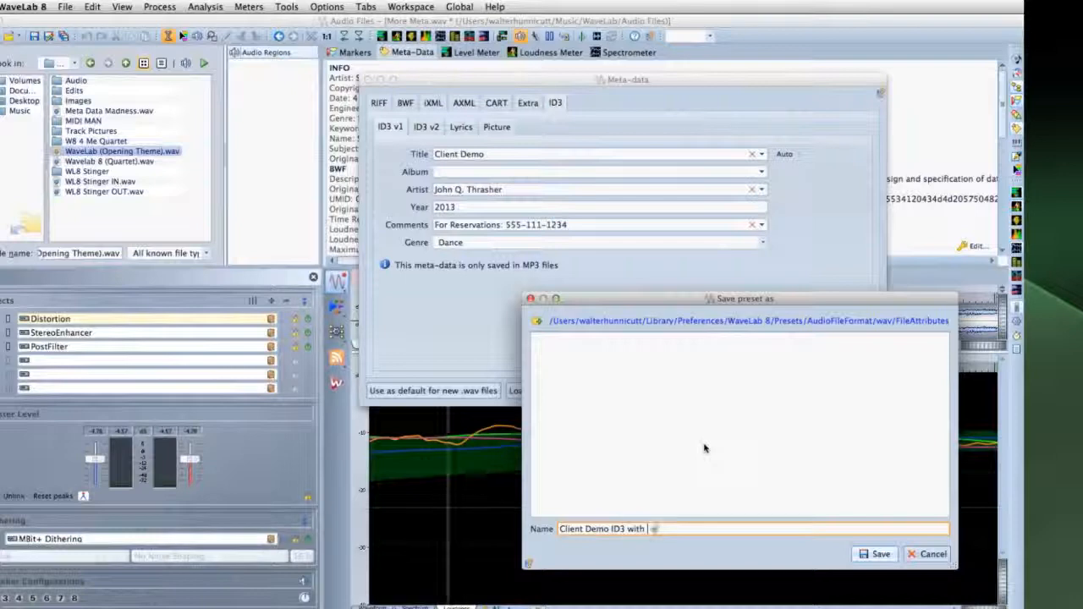
click(875, 555)
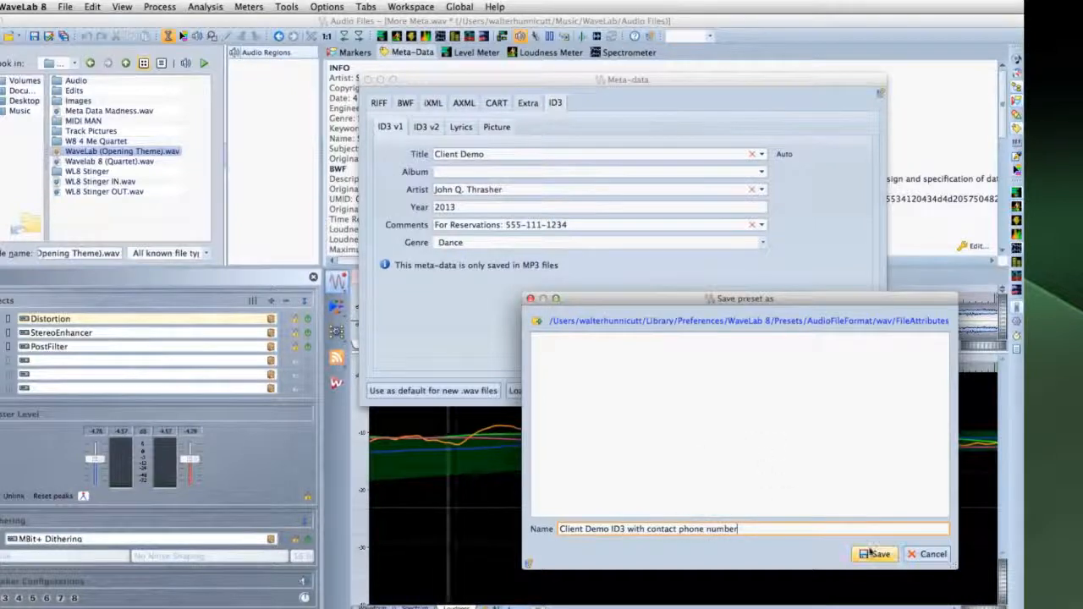
Make the tags the default for new .wav files, confirm, and switch to WL8 Stinger OUT
click(456, 391)
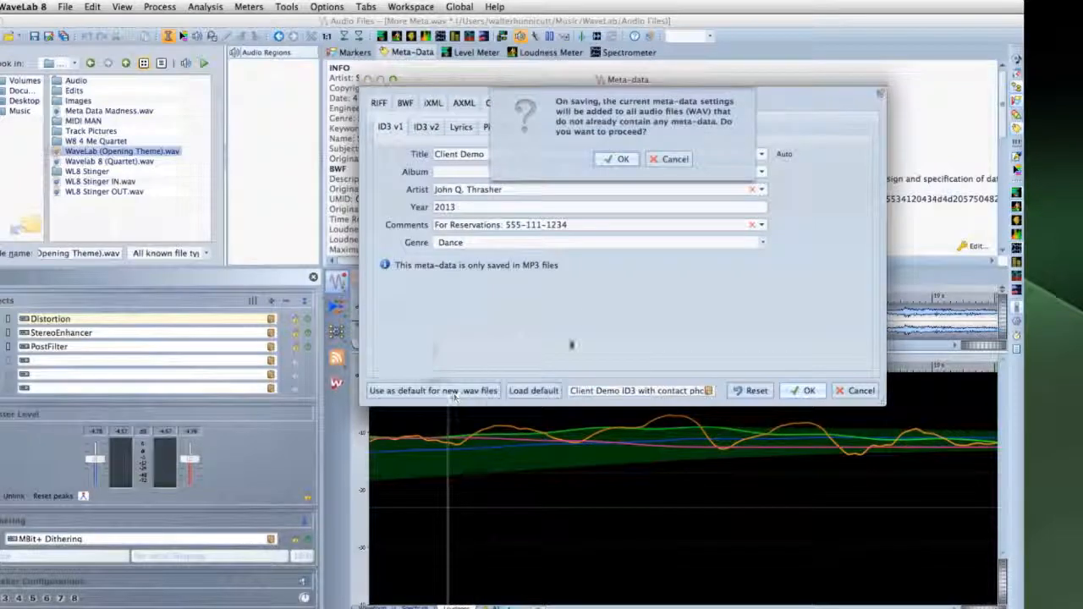
click(620, 159)
click(370, 80)
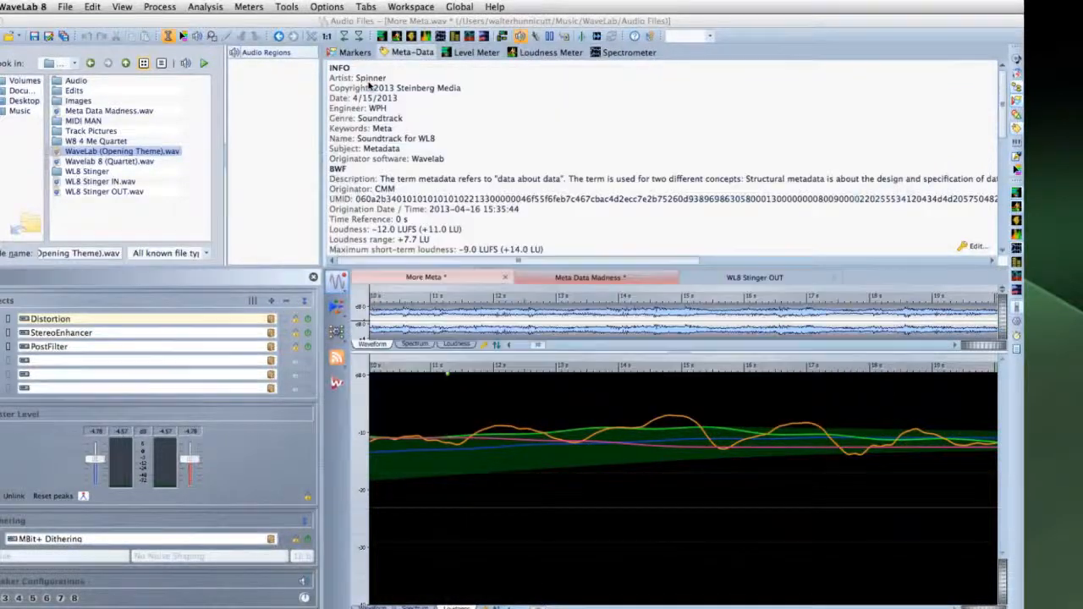
click(715, 278)
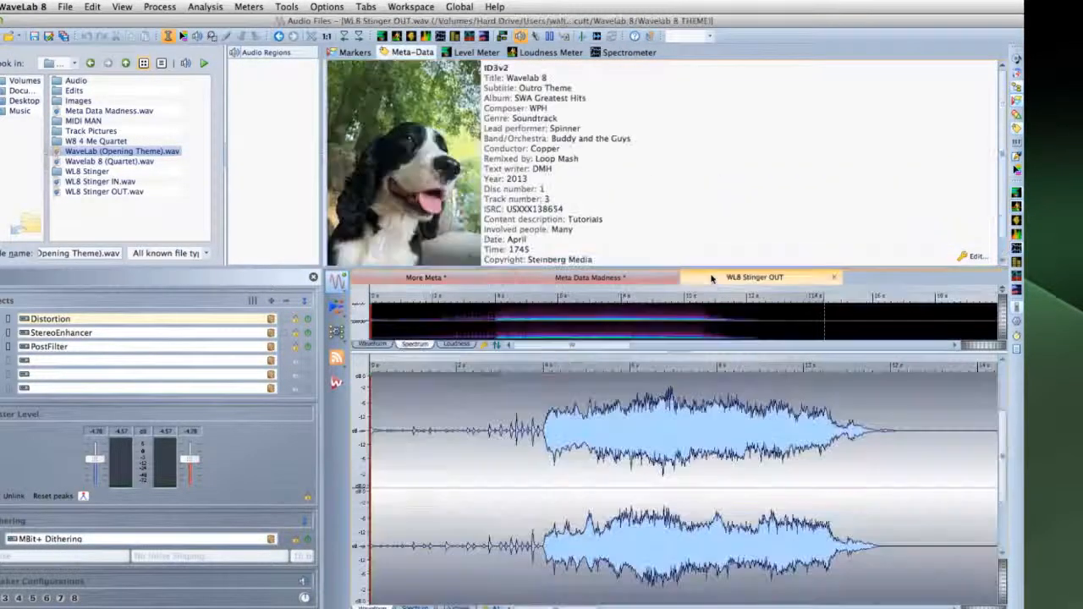
Load the default Client Demo tags into WL8 Stinger OUT, auto-create its BWF UMID, and save as .wav default
click(973, 255)
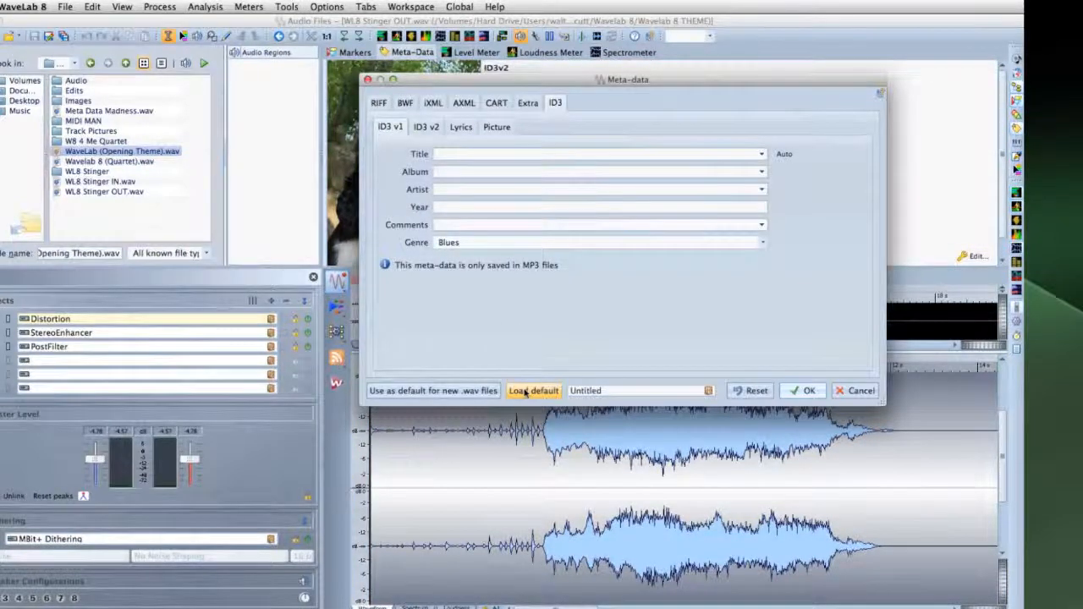
click(524, 391)
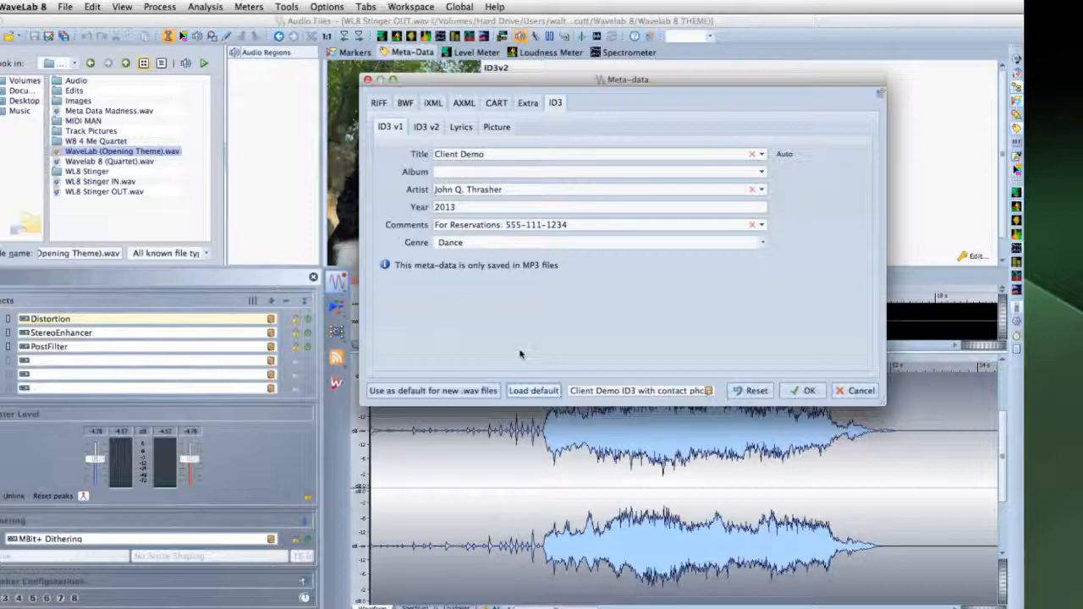
click(405, 102)
click(417, 127)
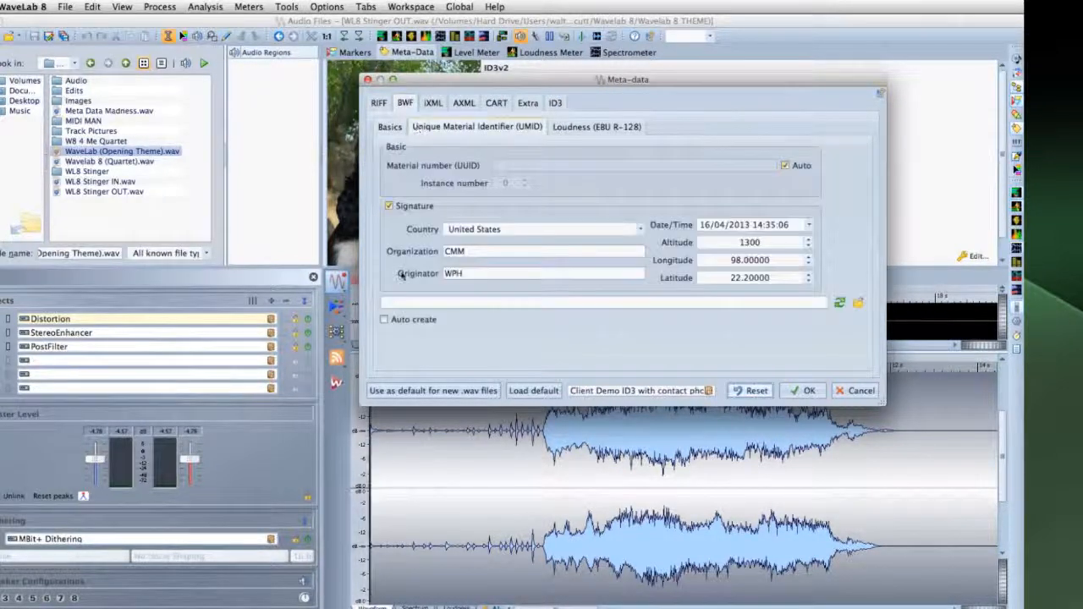
click(385, 320)
click(839, 302)
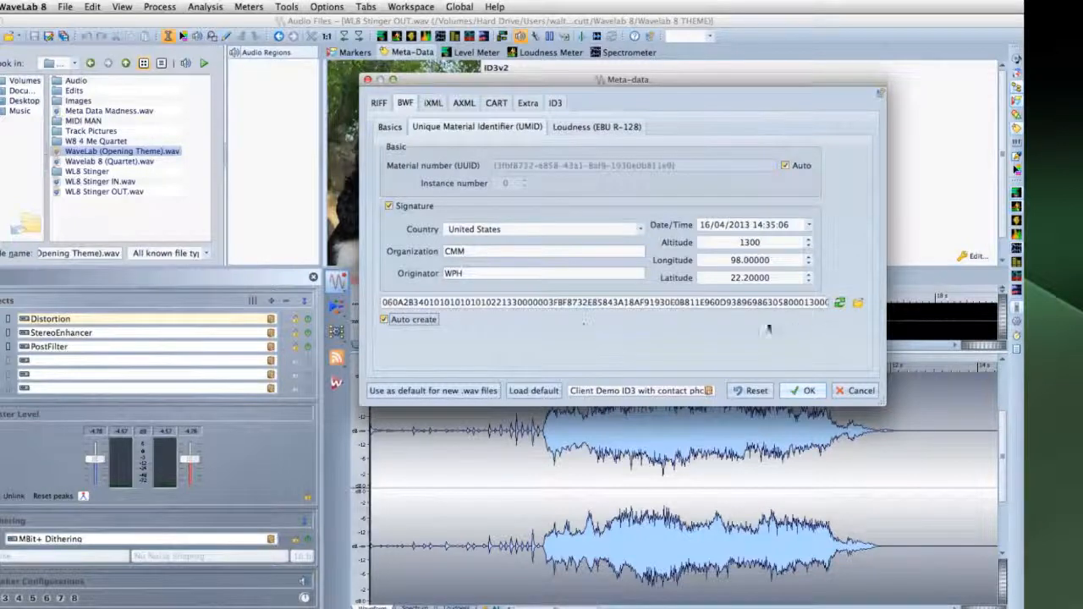
click(470, 390)
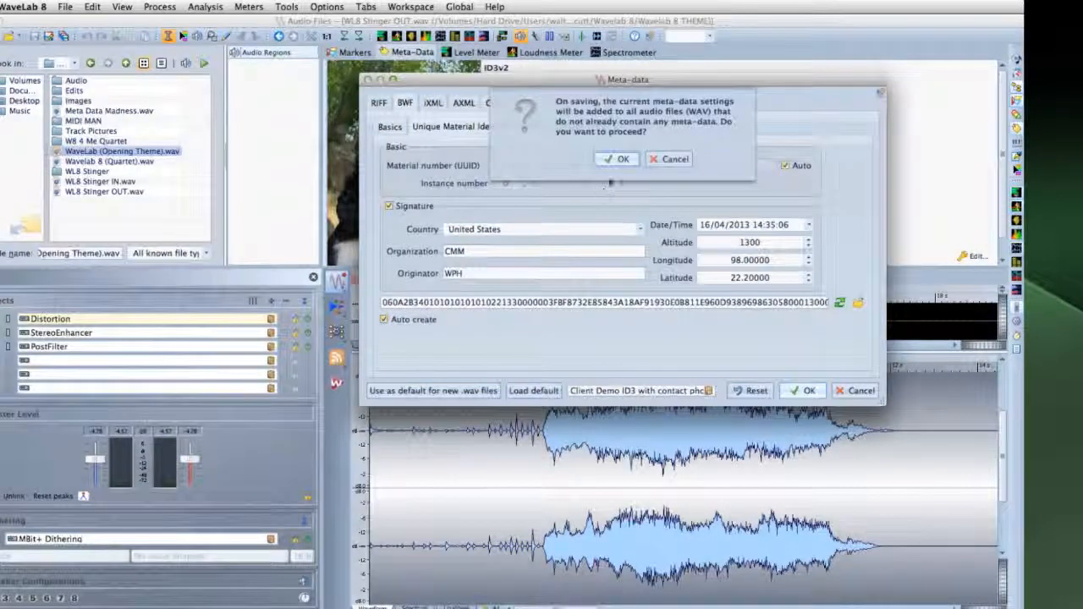
click(618, 159)
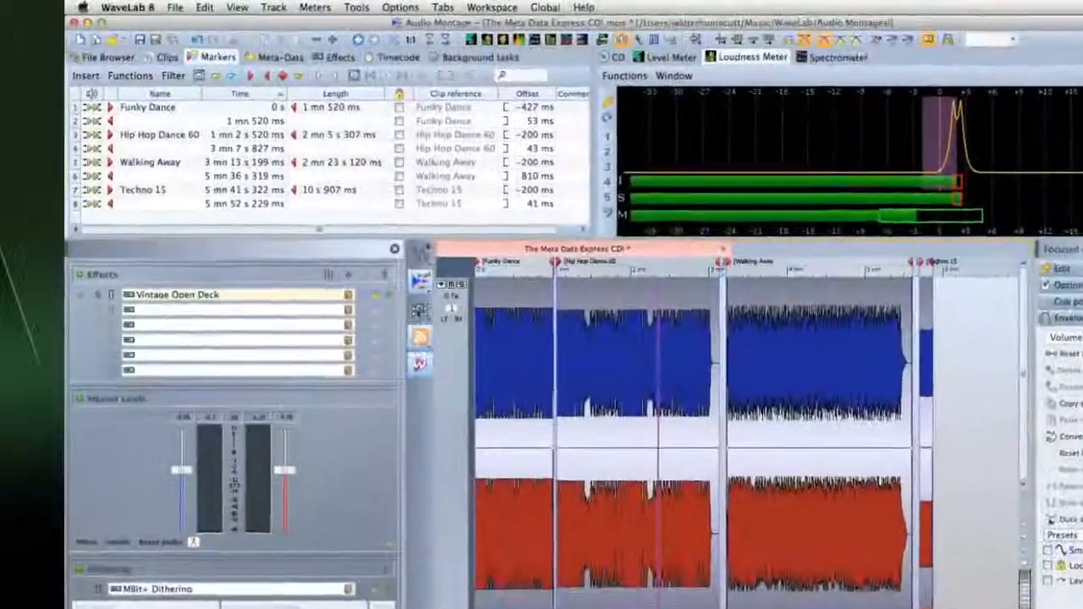
click(395, 7)
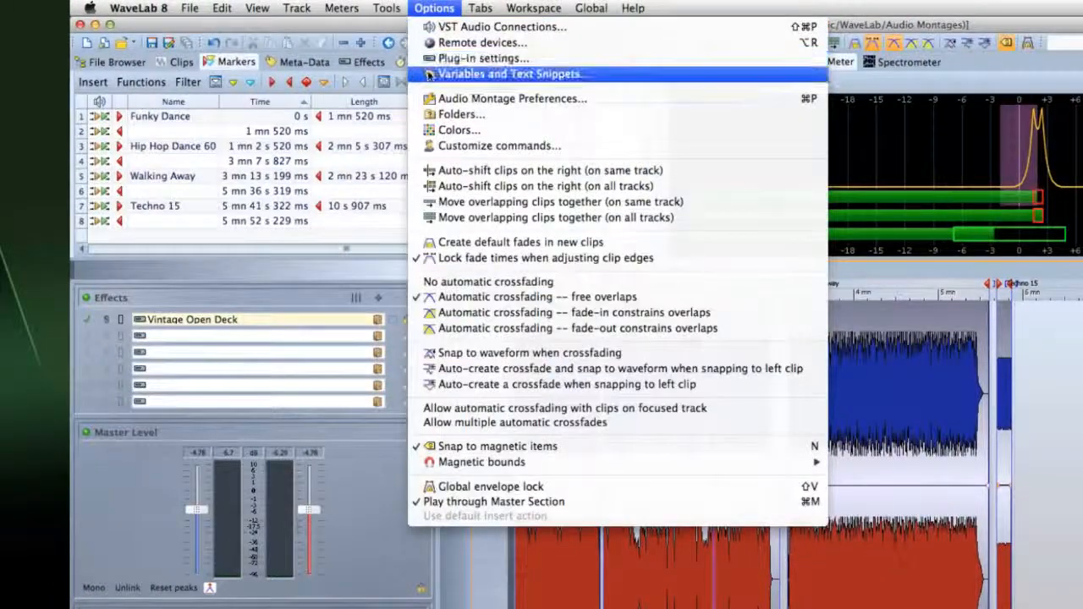
click(425, 74)
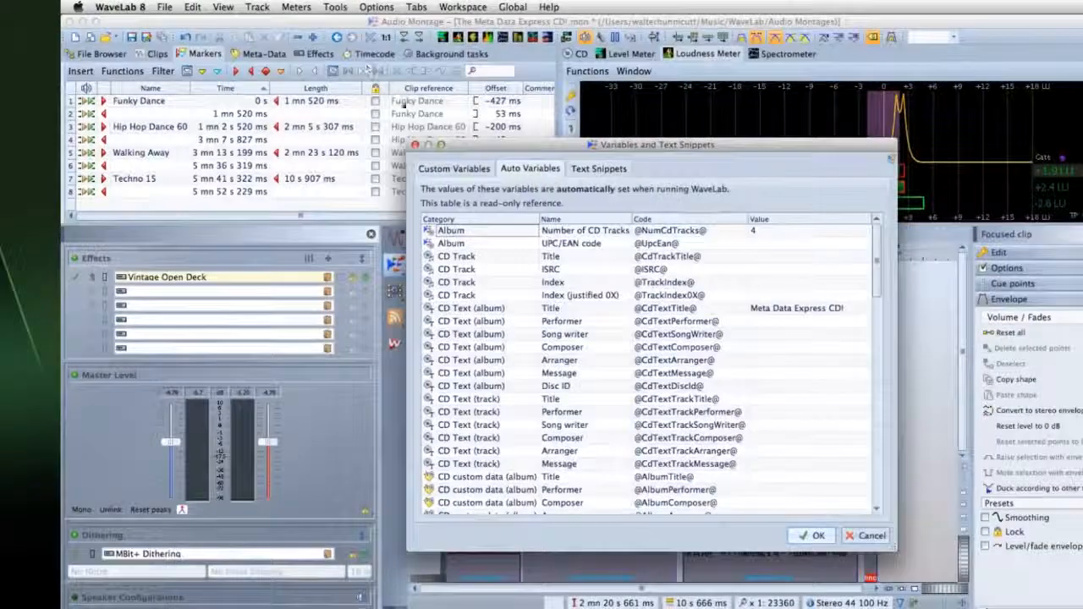
drag(878, 243, 884, 397)
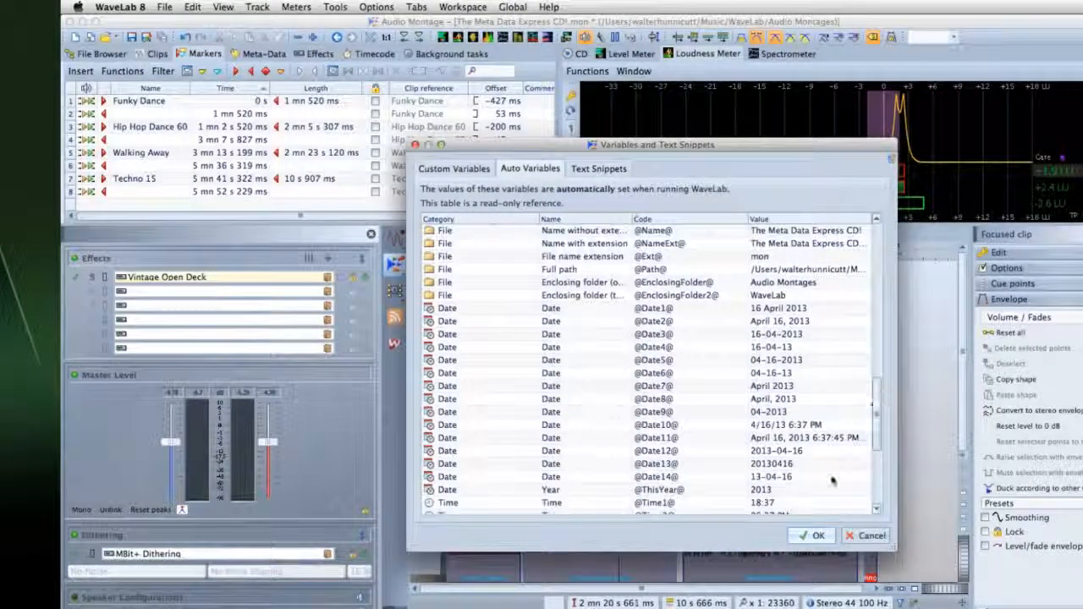
click(812, 534)
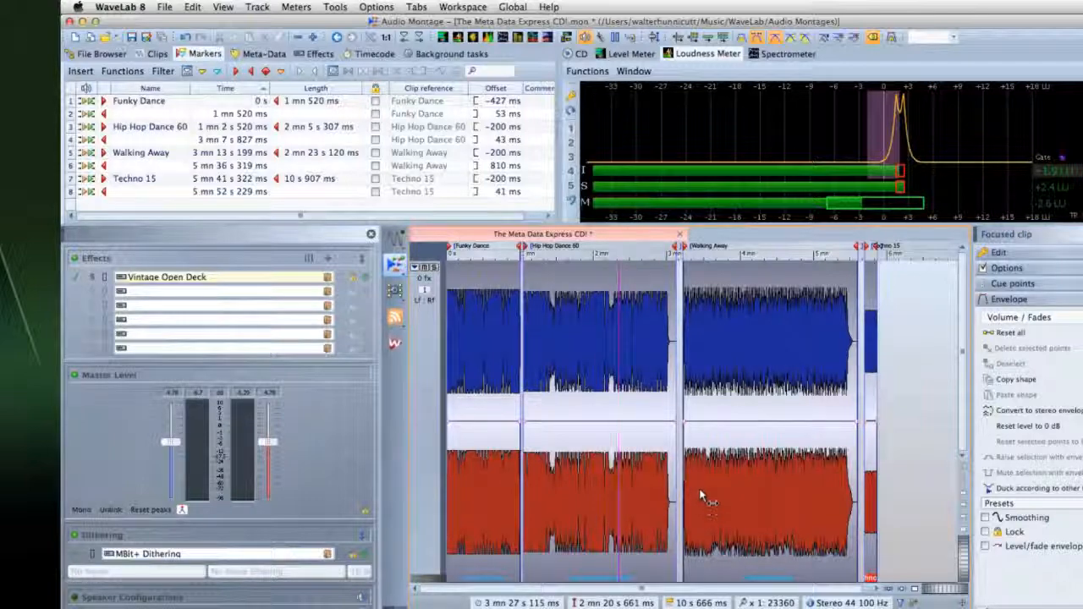
In the CD meta-data dialog, set Hip Hop Dance 60's Year to 2013 and Info #1 to 'Wow!'
click(578, 53)
click(1061, 117)
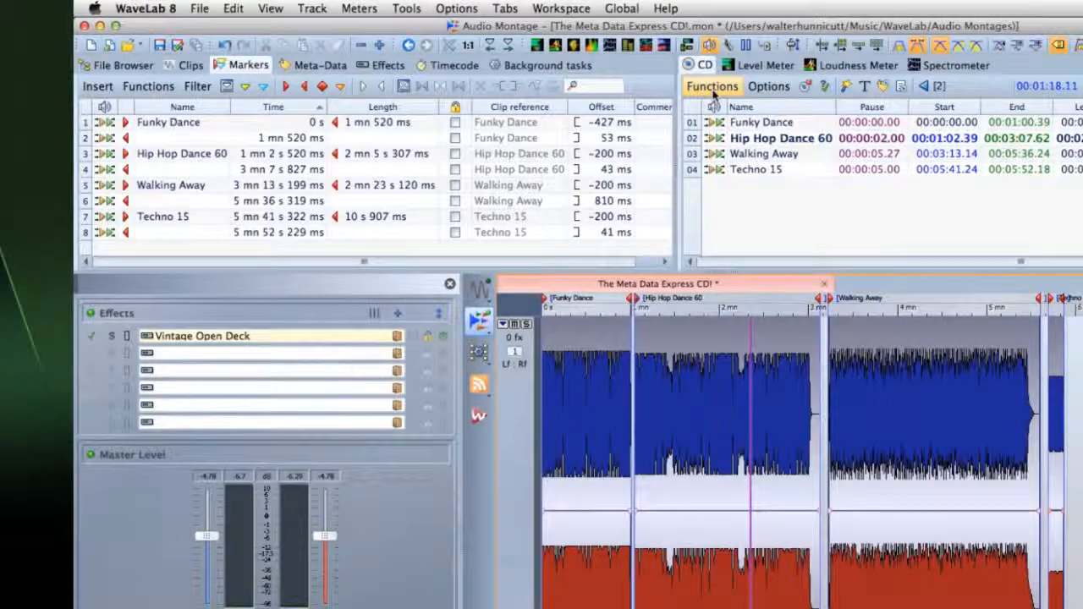
click(713, 89)
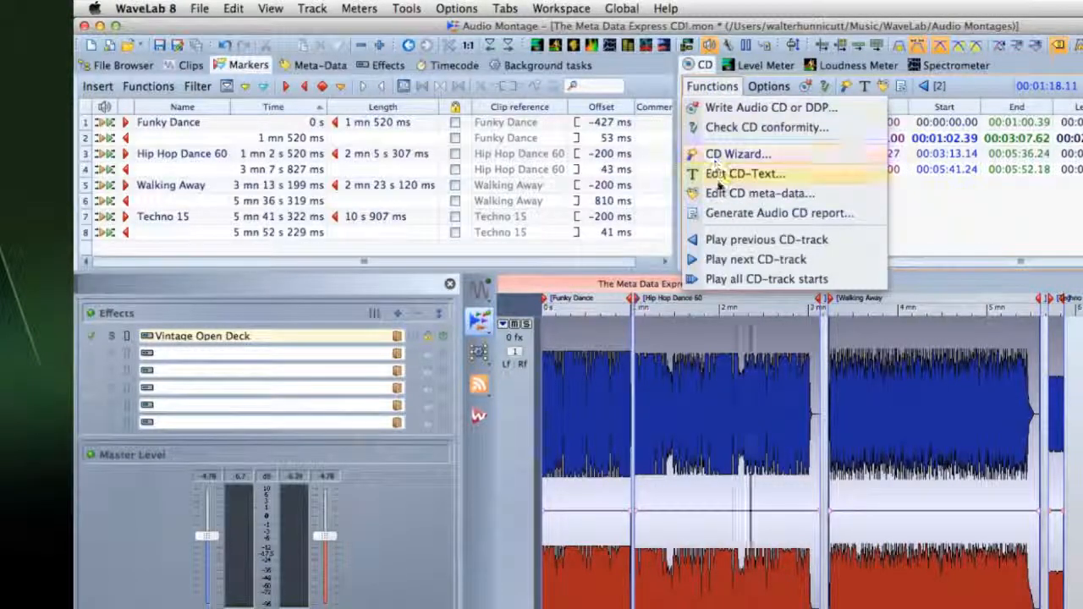
click(759, 193)
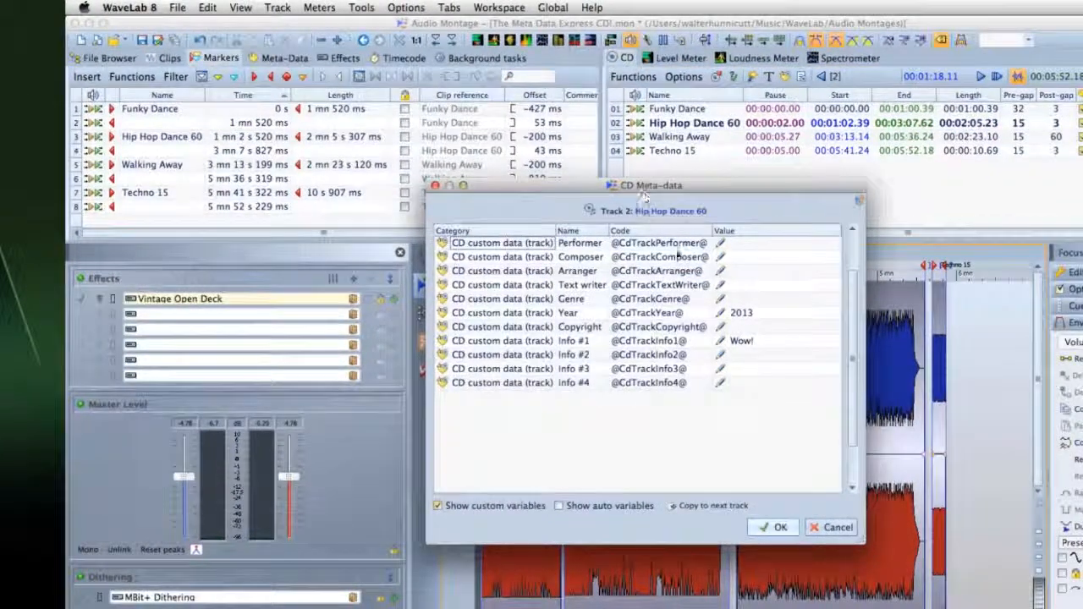
double_click(764, 315)
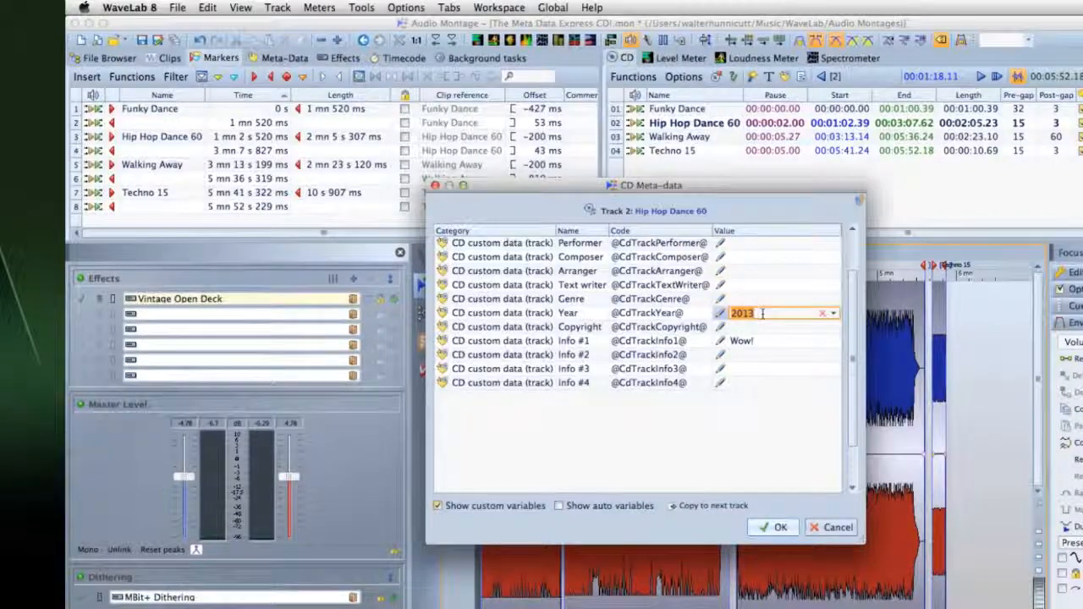
double_click(759, 341)
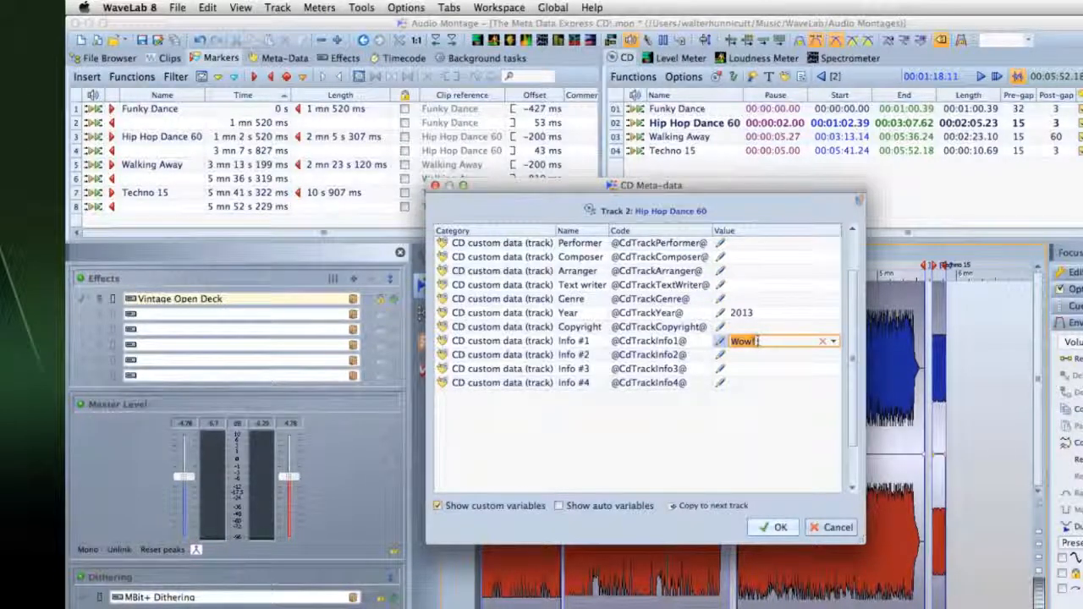
click(772, 527)
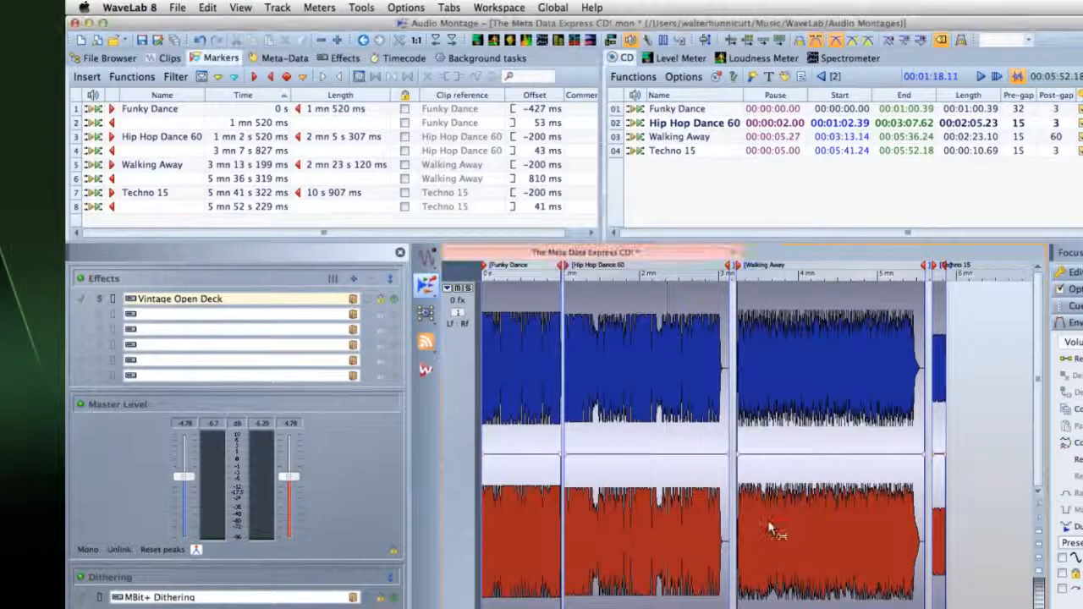
Set the montage Render dialog to render CD Tracks regions as separate files
click(178, 8)
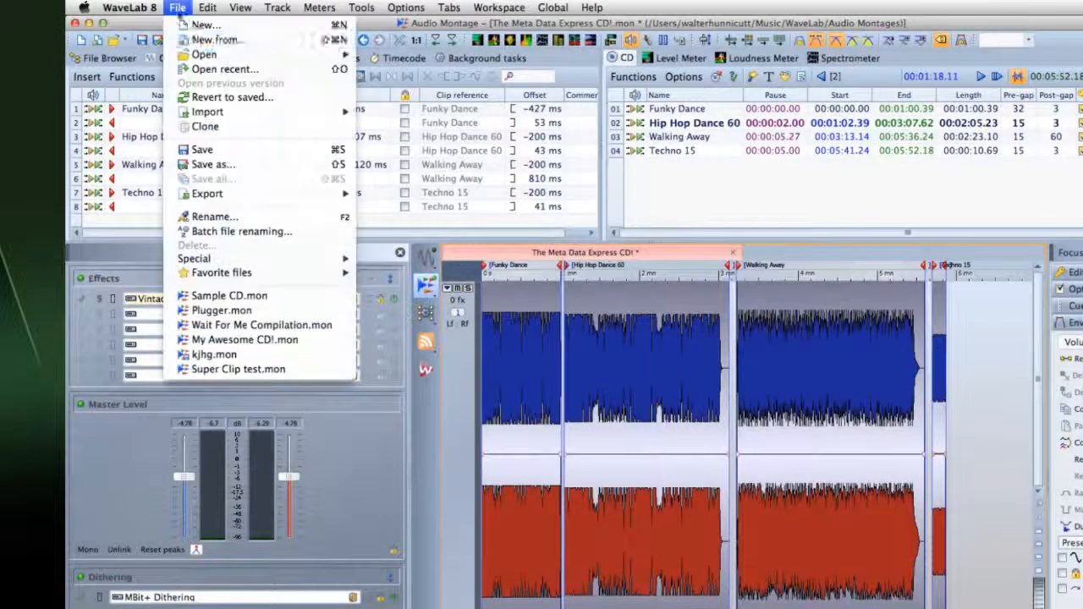
mouse_move(254, 194)
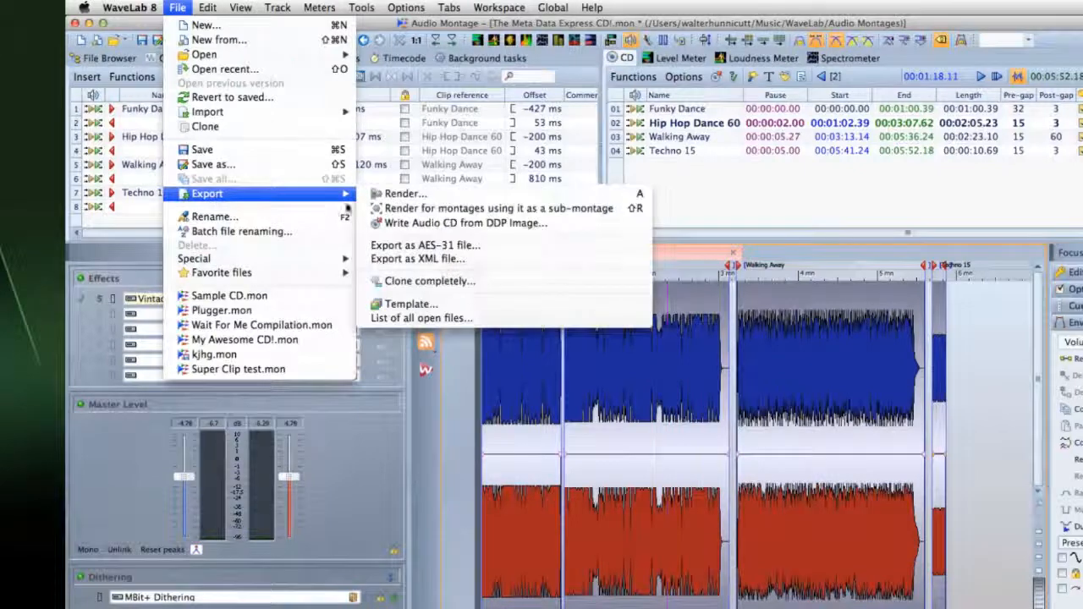
click(402, 193)
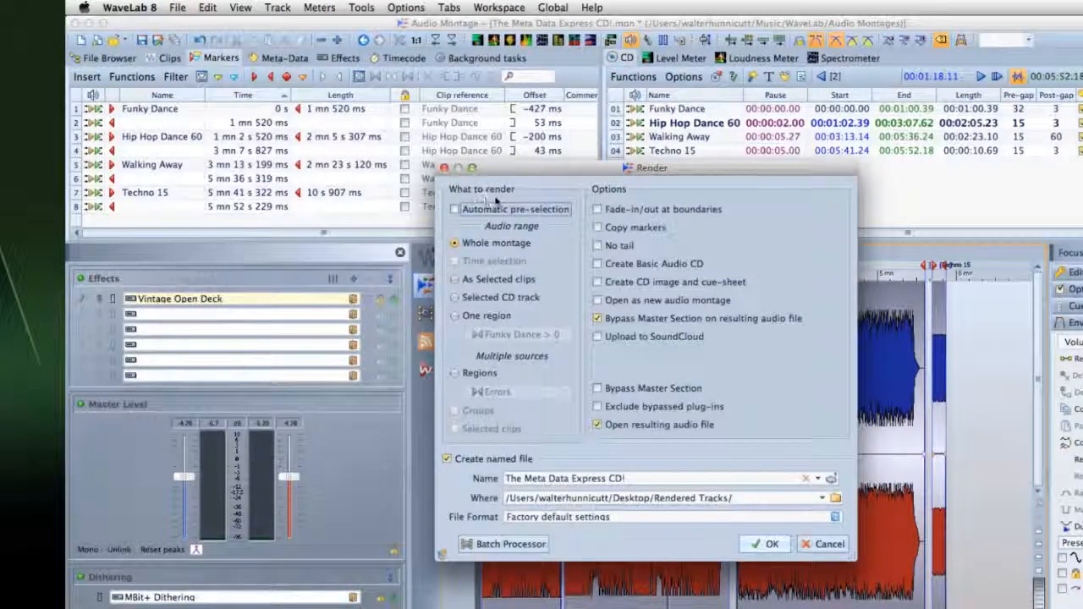
click(456, 373)
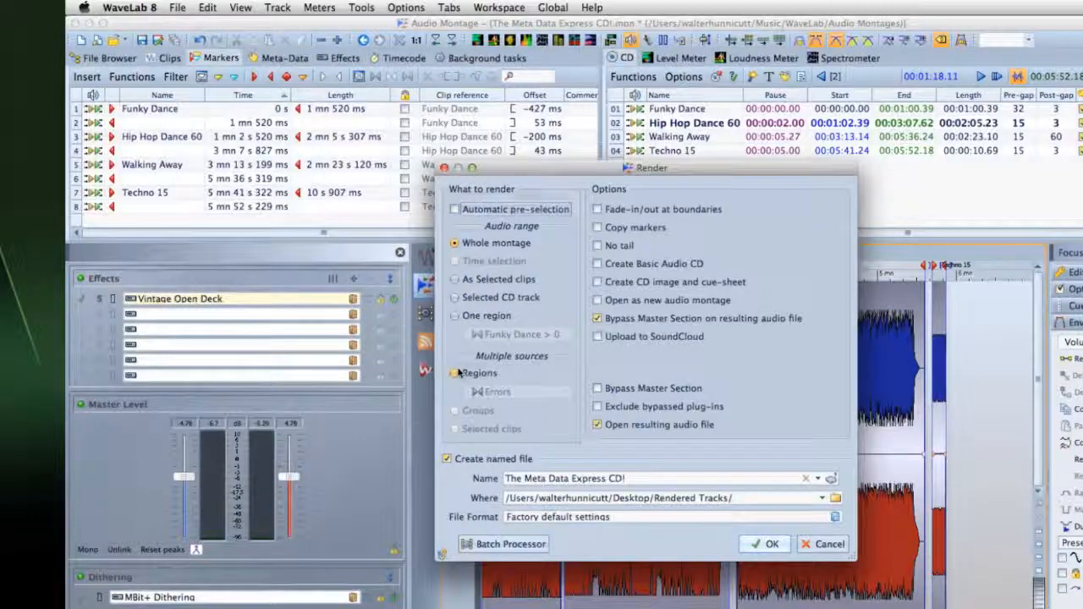
click(476, 392)
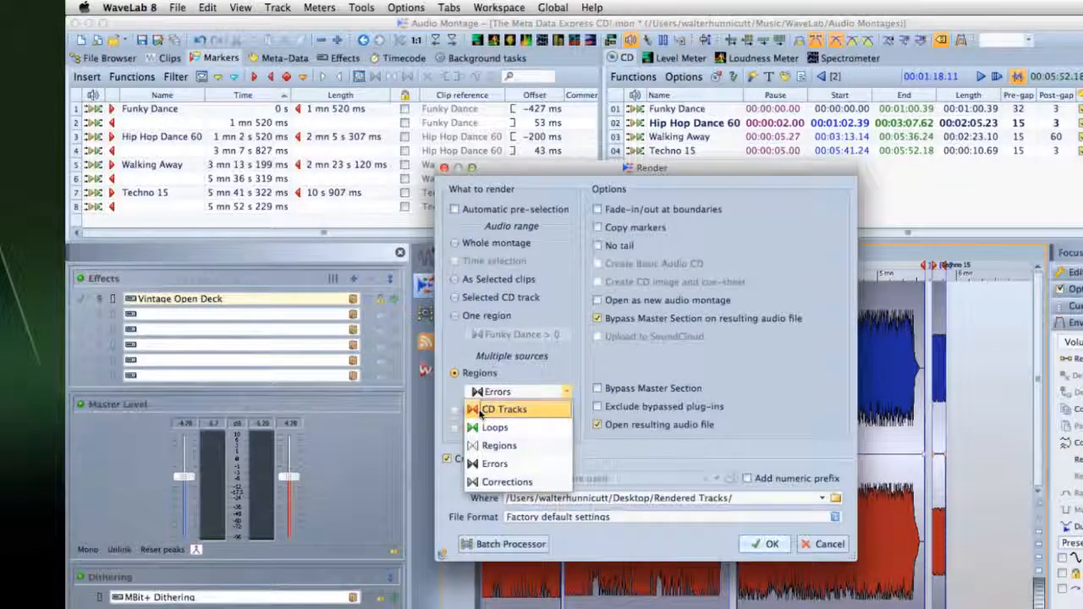
click(480, 409)
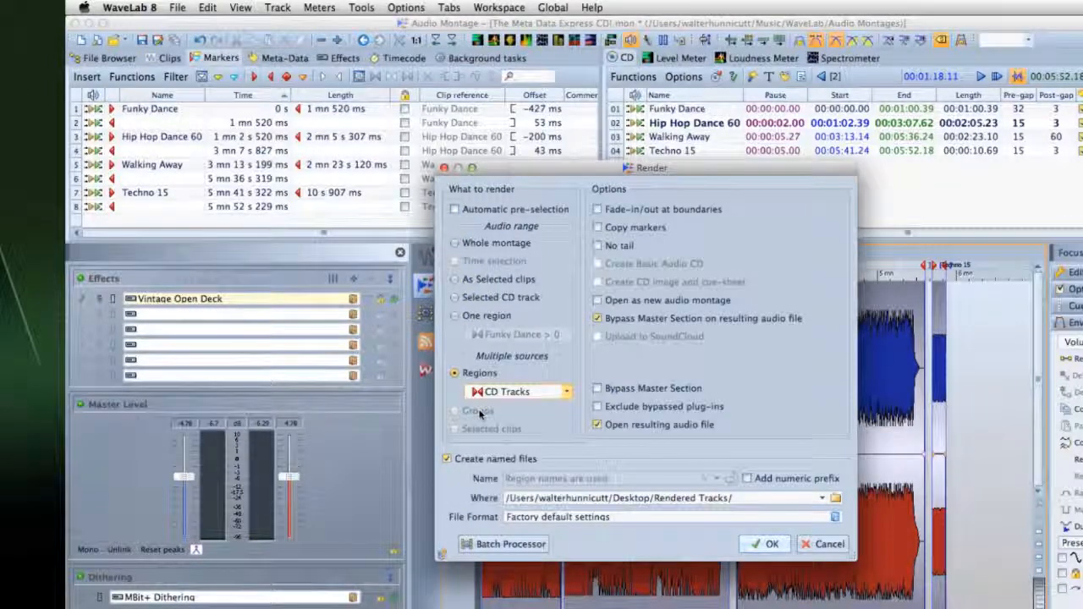
Set the output format's meta-data to Inherit from source file and start rendering
click(546, 517)
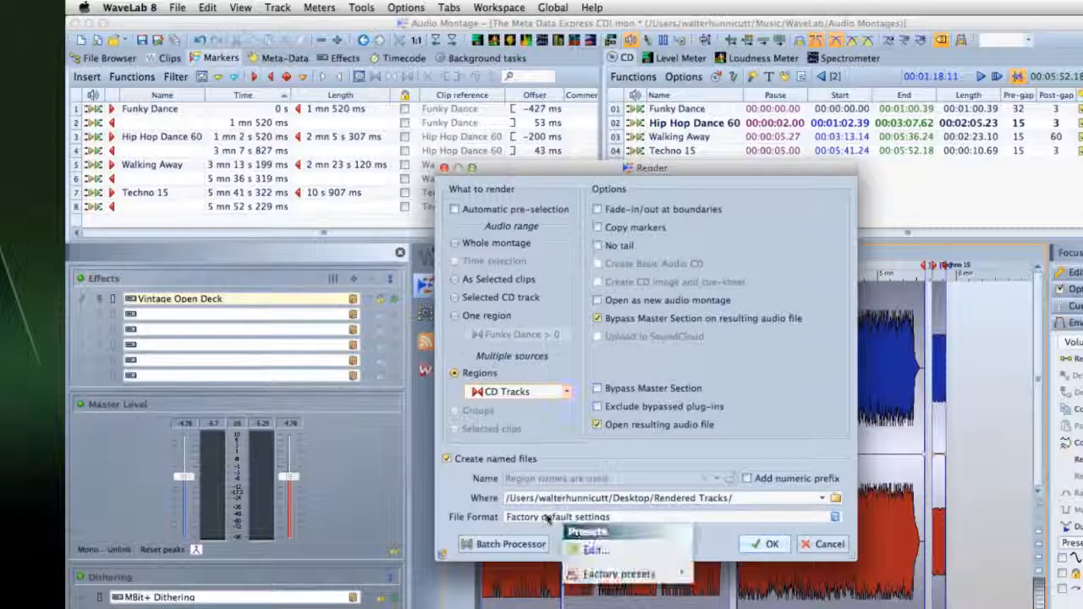
click(592, 551)
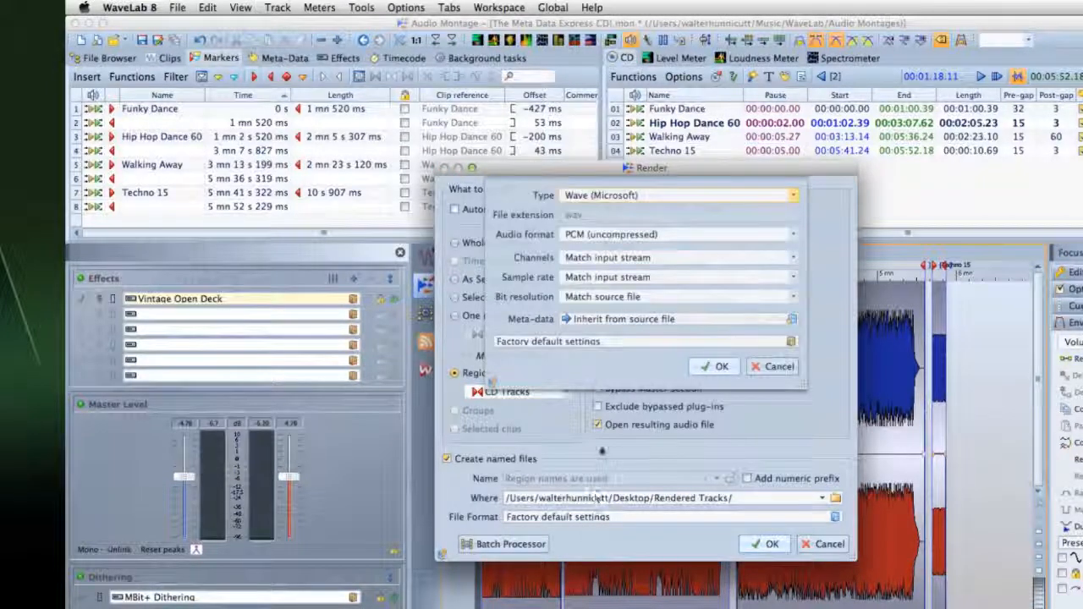
click(689, 319)
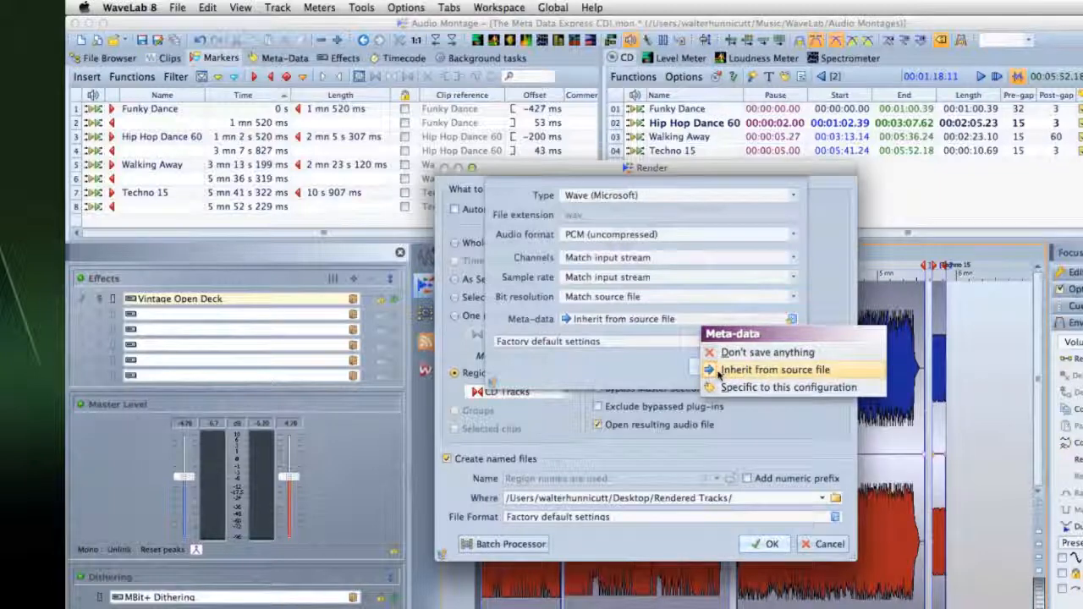
click(718, 373)
click(718, 372)
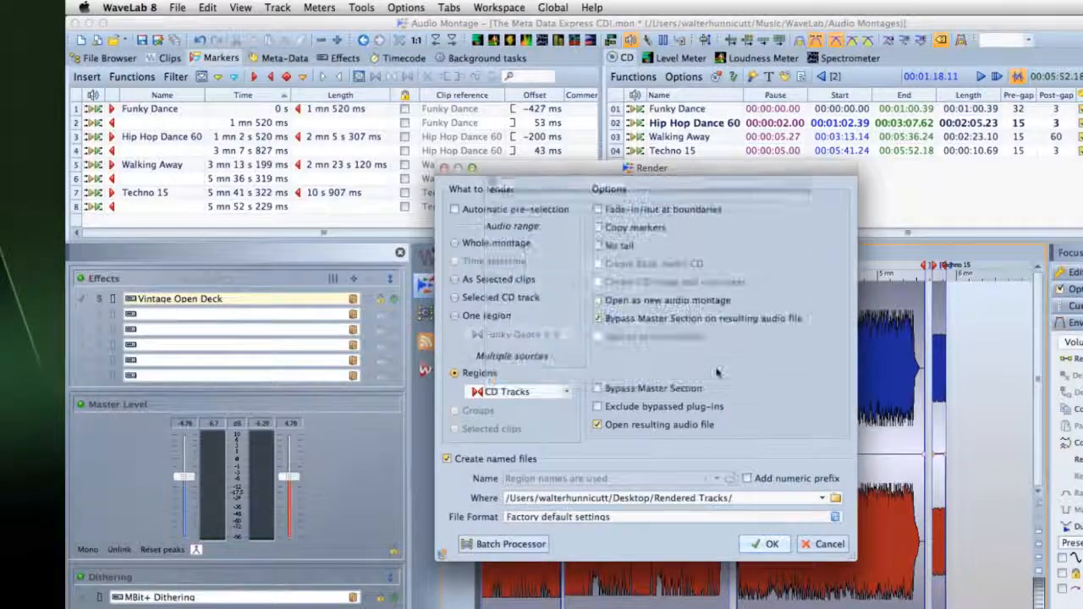
click(763, 546)
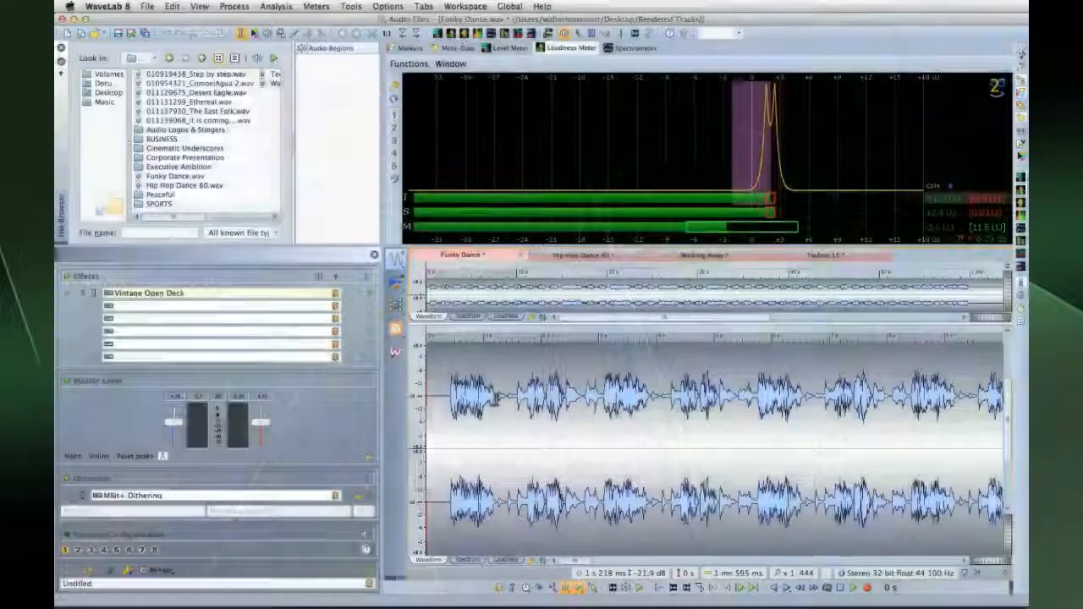
Check the Meta-Data tab of the rendered Walking Away and Techno 15 files for Year 2013 and 'Wow!'
click(454, 48)
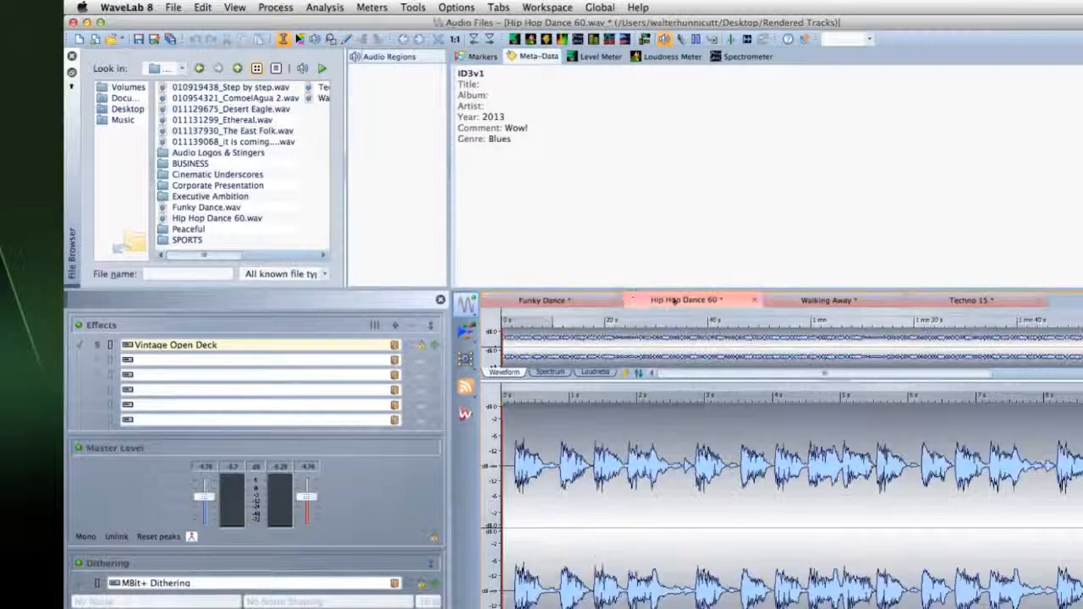
click(776, 303)
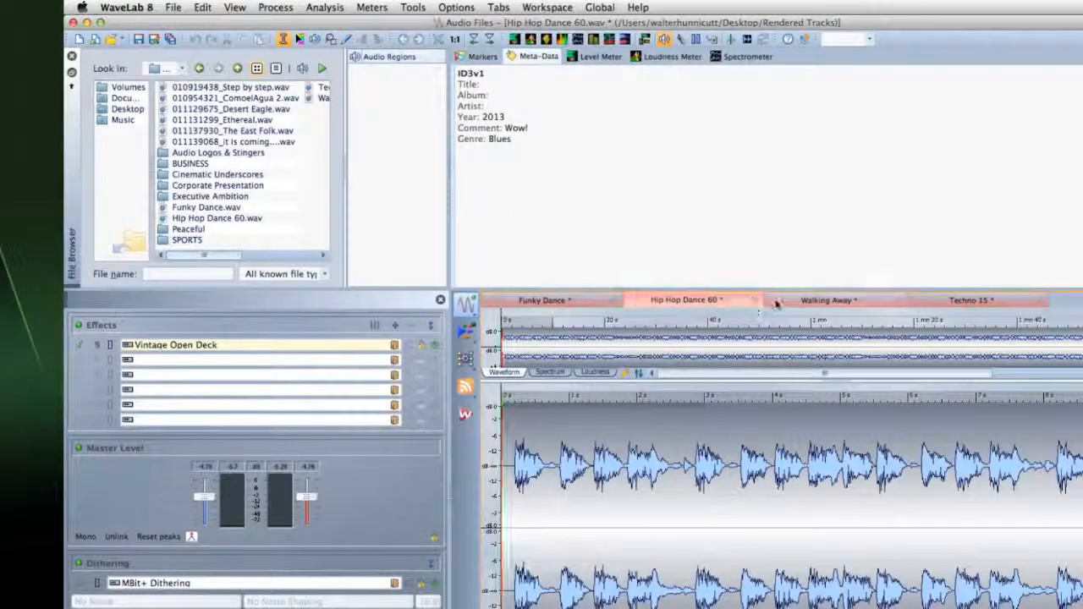
click(940, 305)
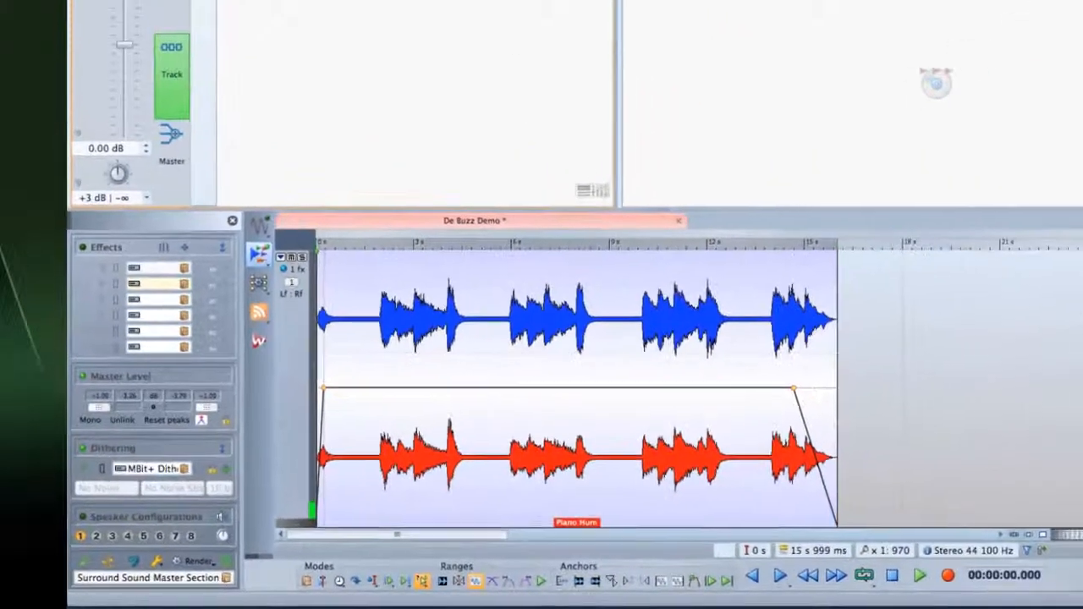
Enable the Sonnox DeBuzzer during playback and set sensitivity 76% and attenuation -32.2 dB
double_click(268, 9)
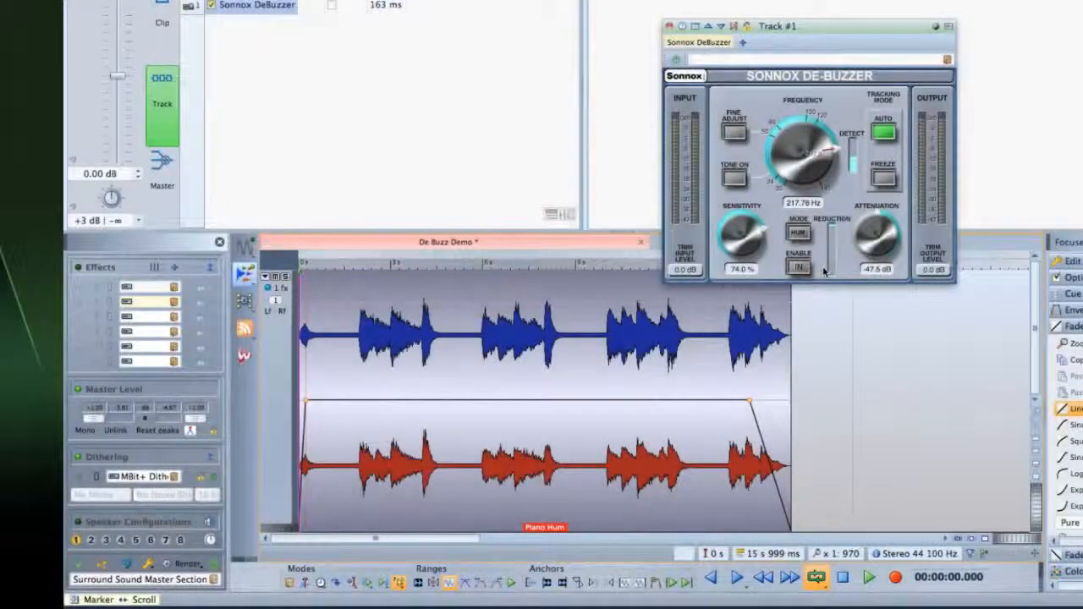
key(space)
click(805, 270)
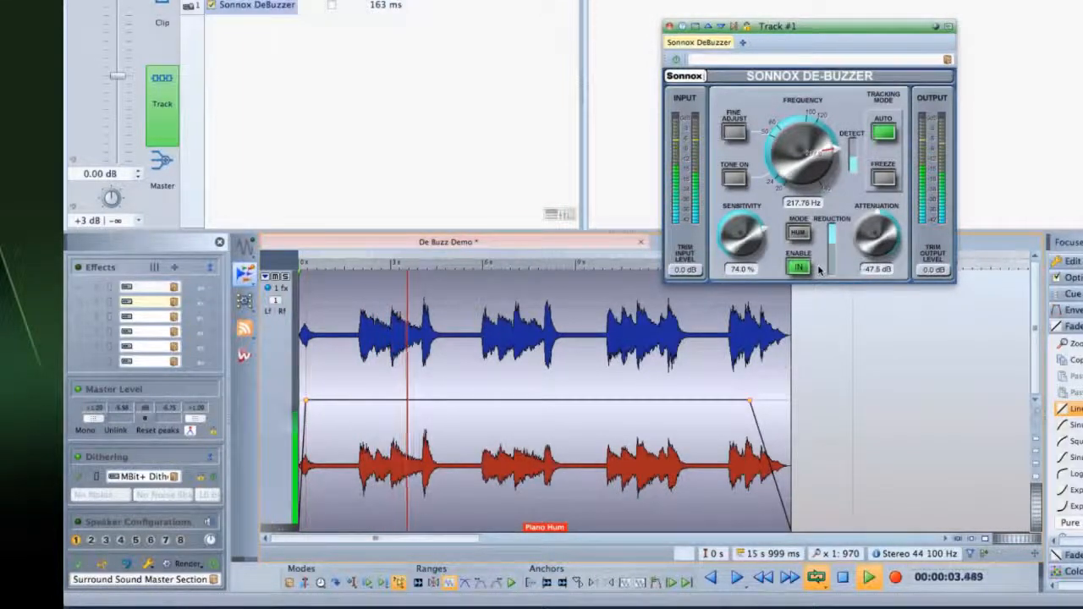
drag(875, 237, 874, 211)
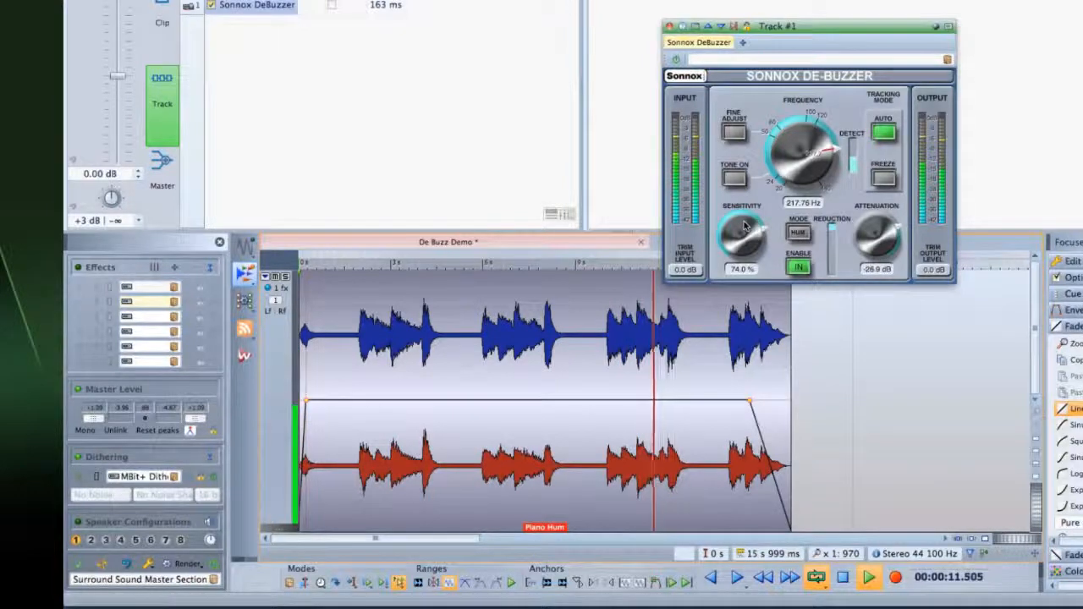
drag(744, 225, 743, 221)
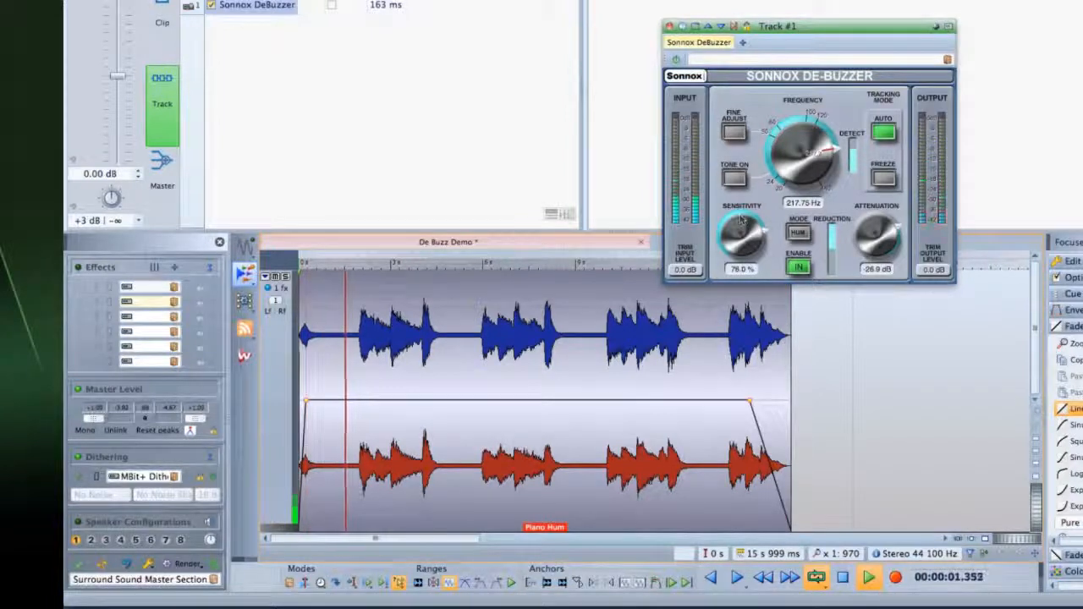
drag(861, 241, 861, 245)
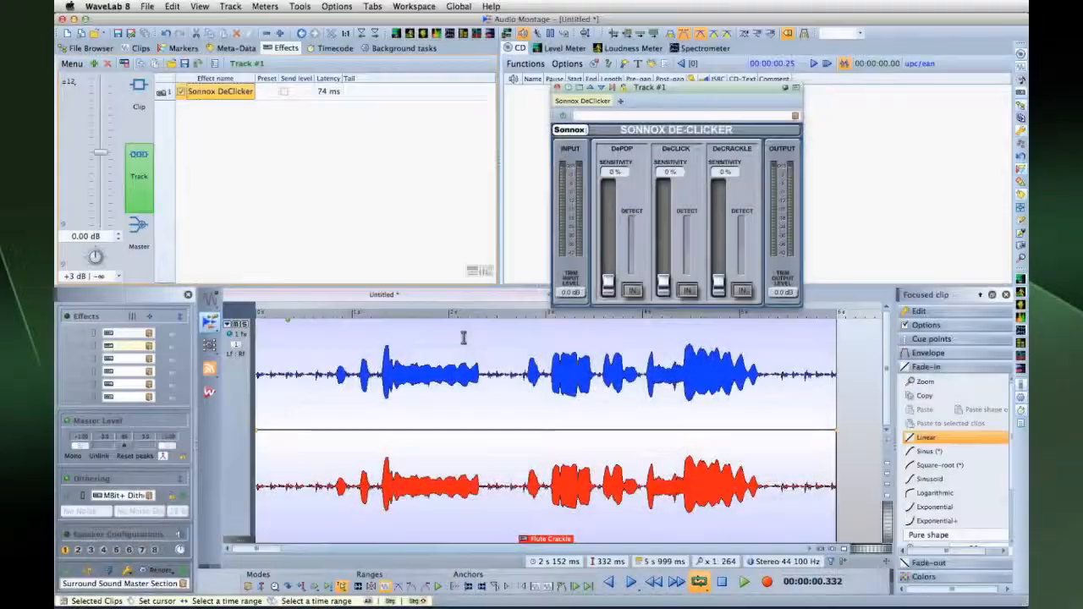
Play the Flute Crackle clip, trim its start later, and switch on DeCLICK and DeCRACKLE
click(256, 314)
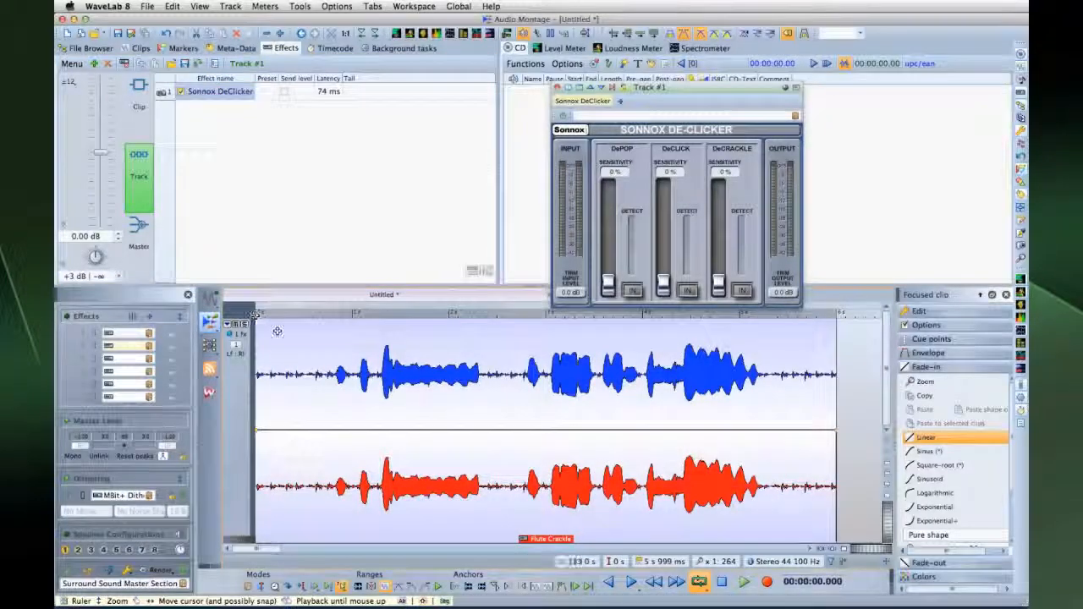
key(space)
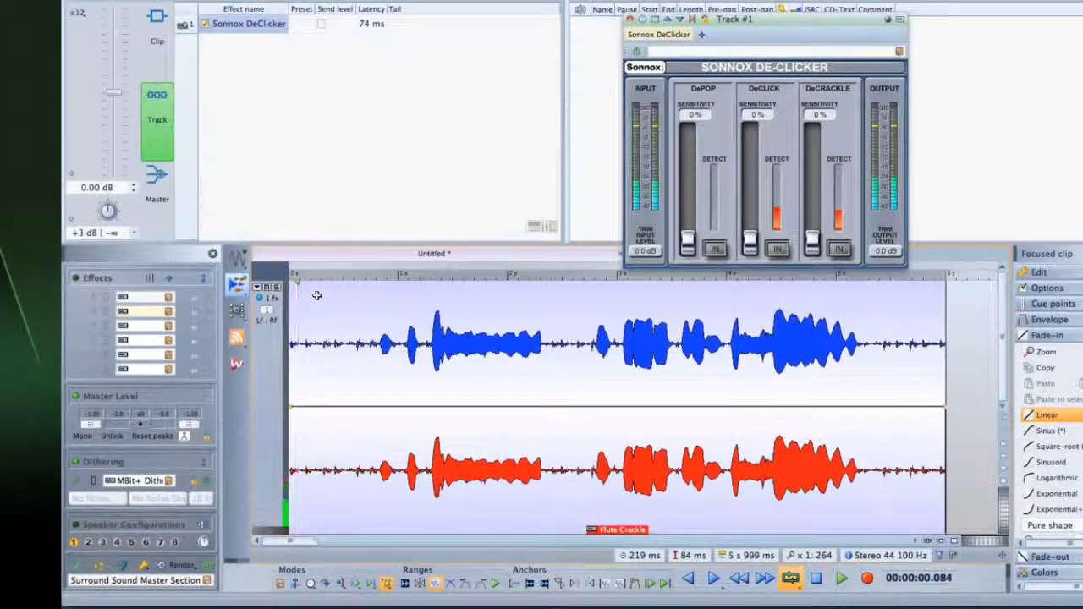
drag(292, 367, 379, 385)
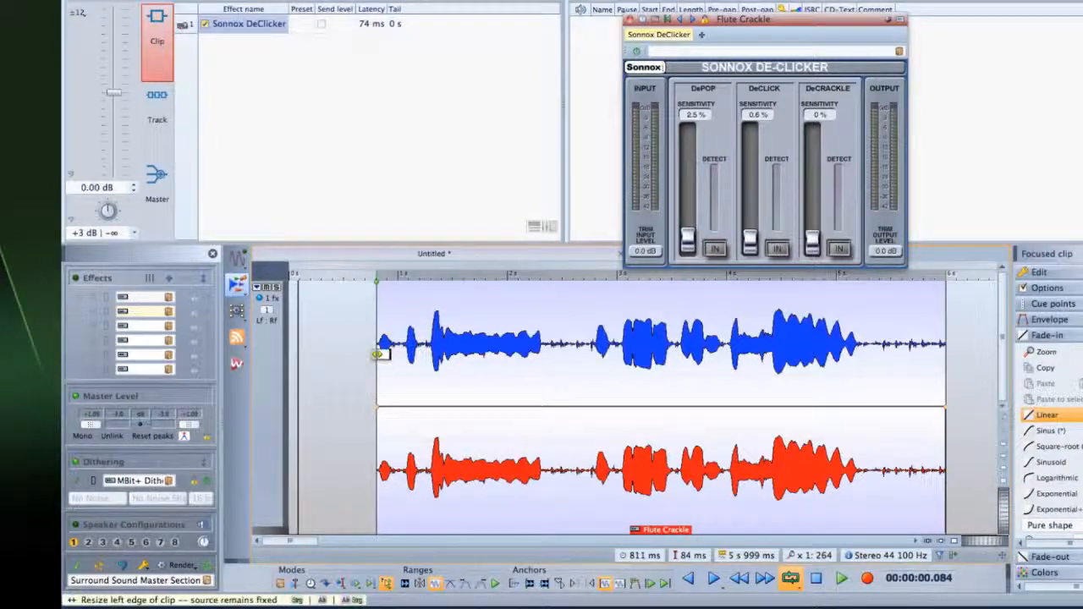
click(777, 249)
click(838, 249)
key(space)
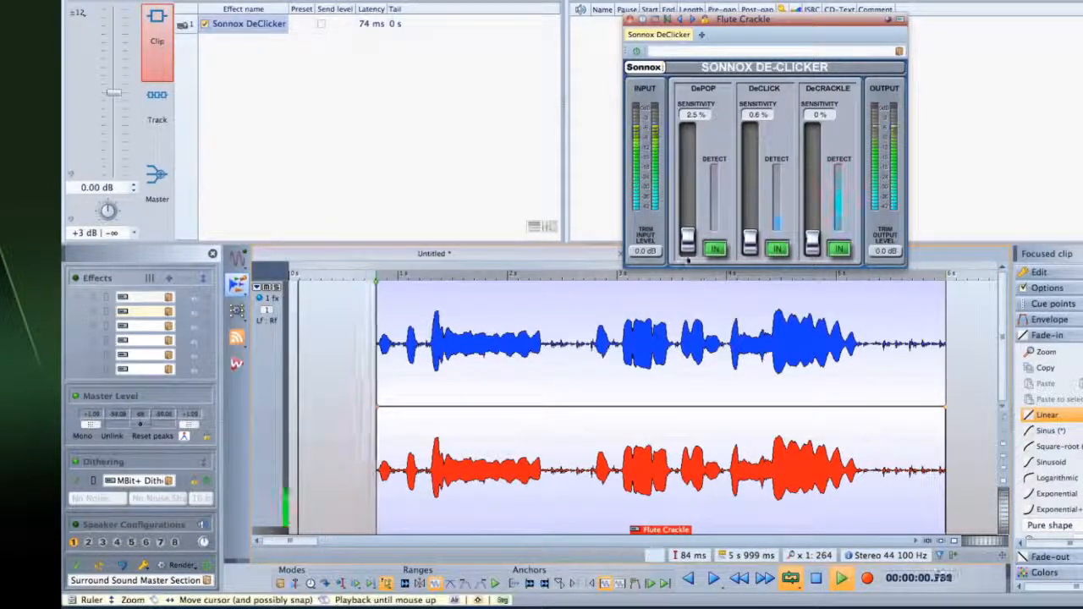
Tune the sensitivity faders to DePOP 10.4%, DeCLICK 68.9% and DeCRACKLE 60.7% while listening
drag(687, 239, 687, 215)
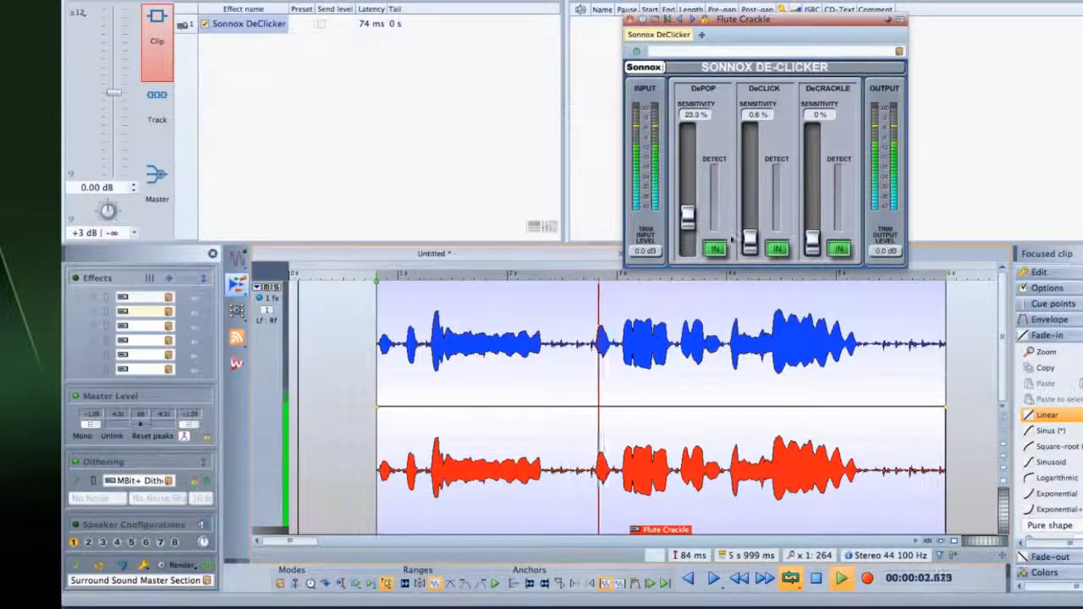
drag(749, 242, 751, 196)
drag(812, 241, 749, 180)
drag(689, 222, 692, 204)
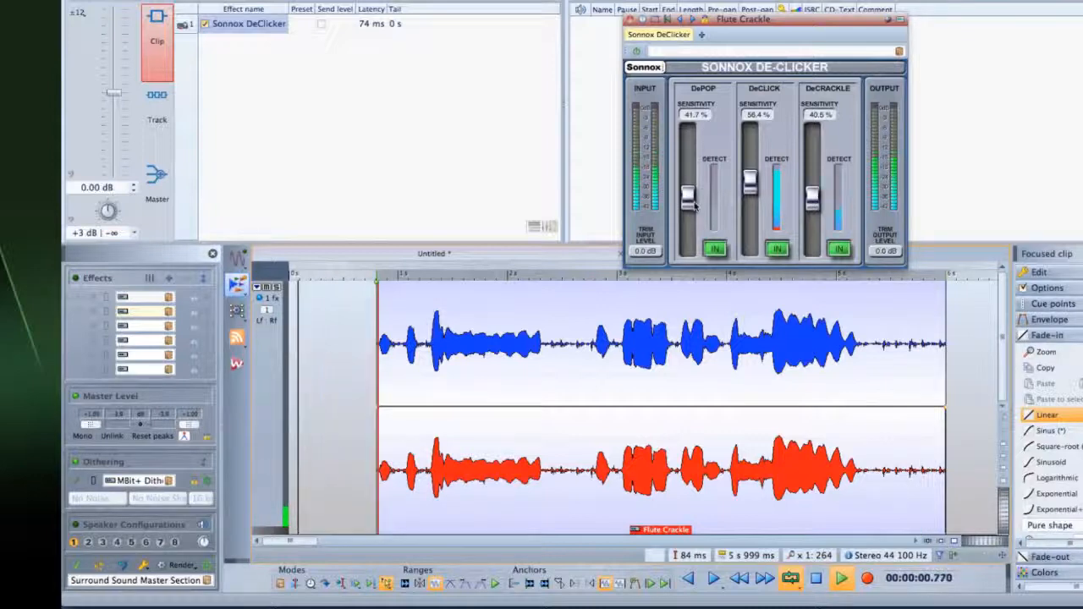
drag(692, 203, 750, 169)
drag(812, 199, 812, 173)
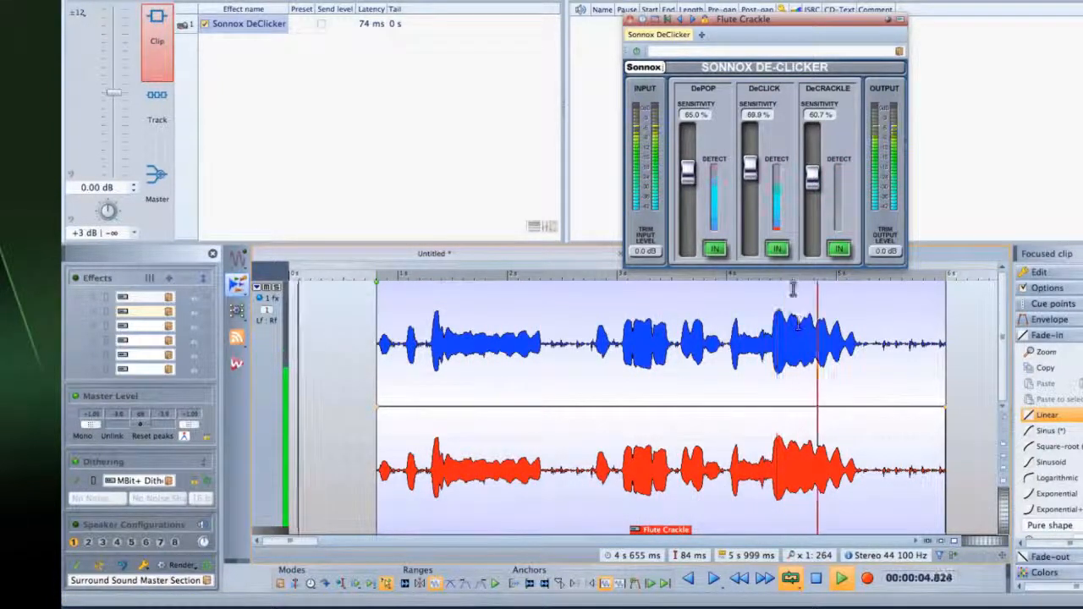
drag(687, 171, 692, 235)
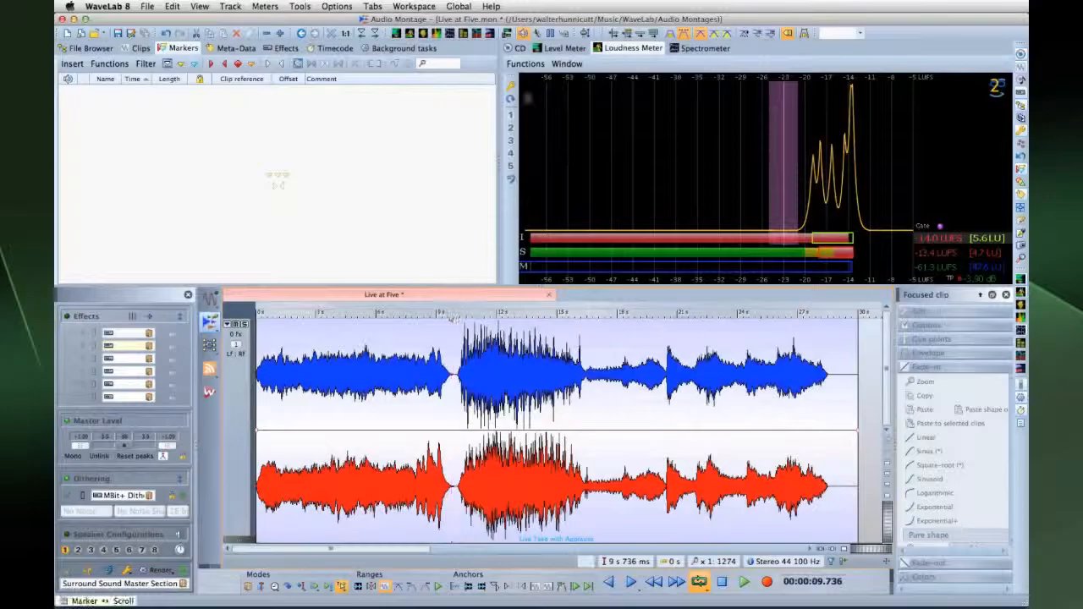
Show the Live at Five CD track list and open the CD Wizard from its Functions menu
click(518, 48)
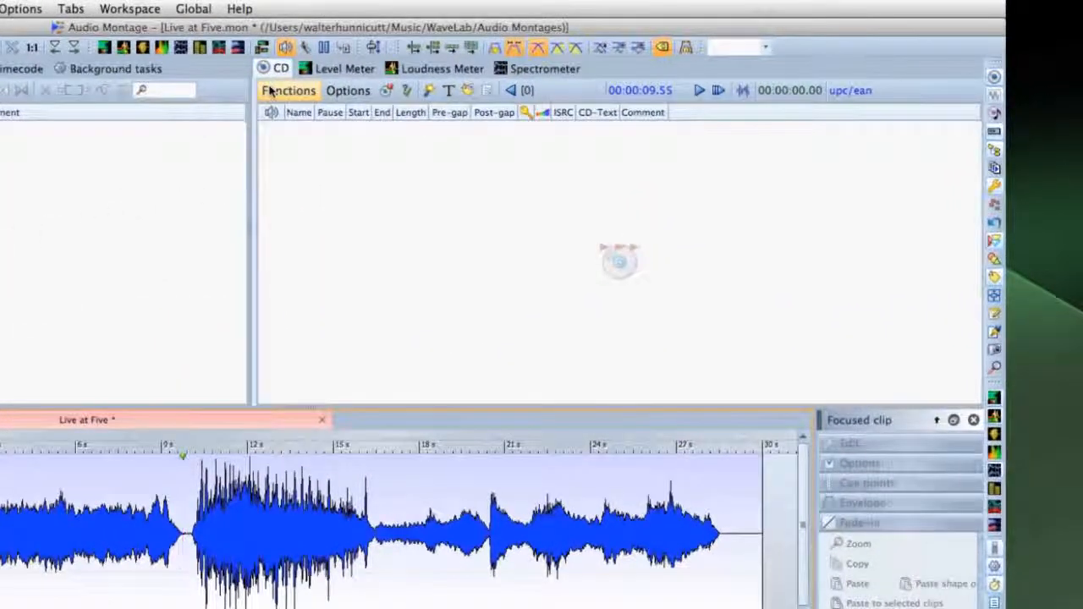
click(513, 65)
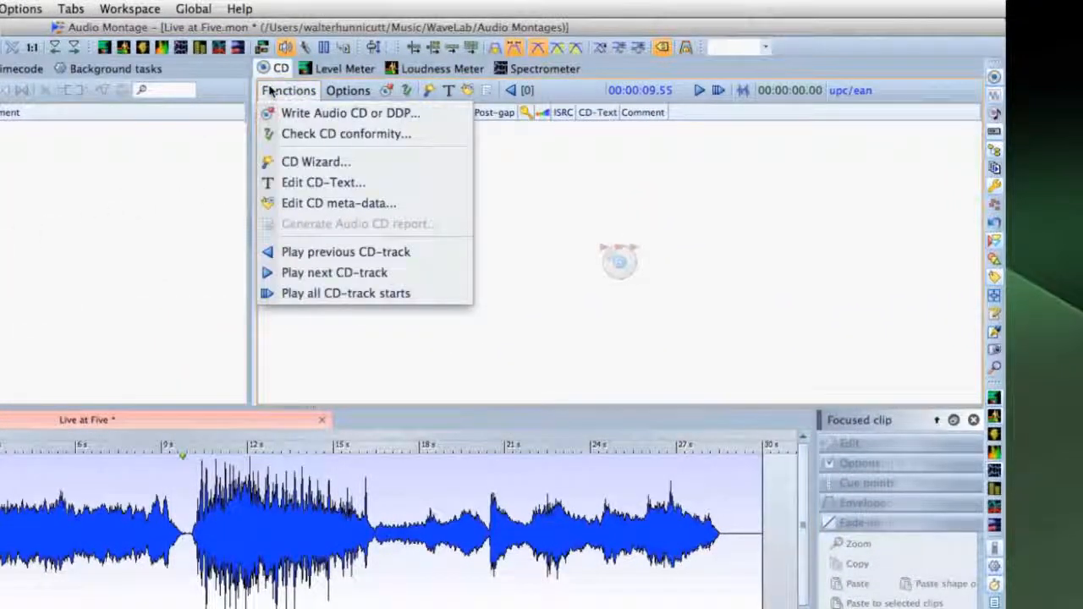
click(431, 90)
click(432, 91)
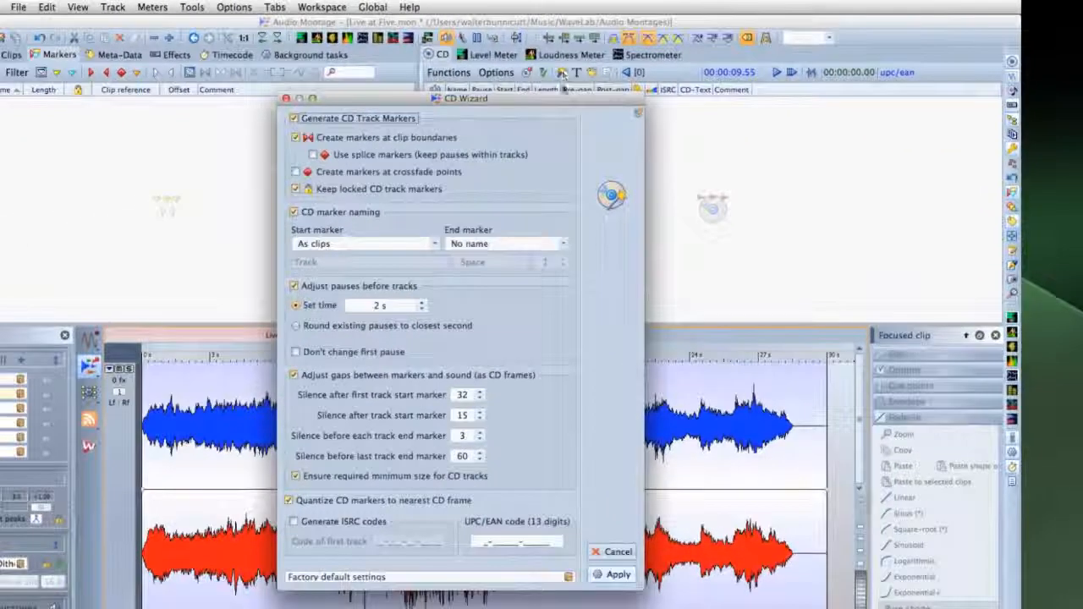
Apply the CD Wizard's default marker settings, adding a second CD track after a 2-second pause
click(611, 574)
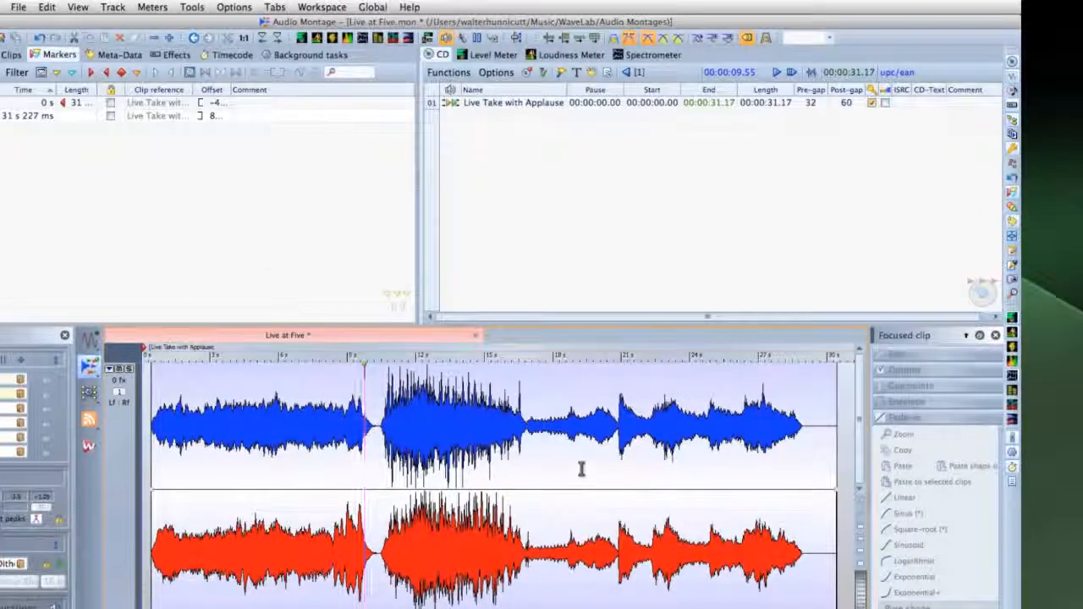
click(496, 72)
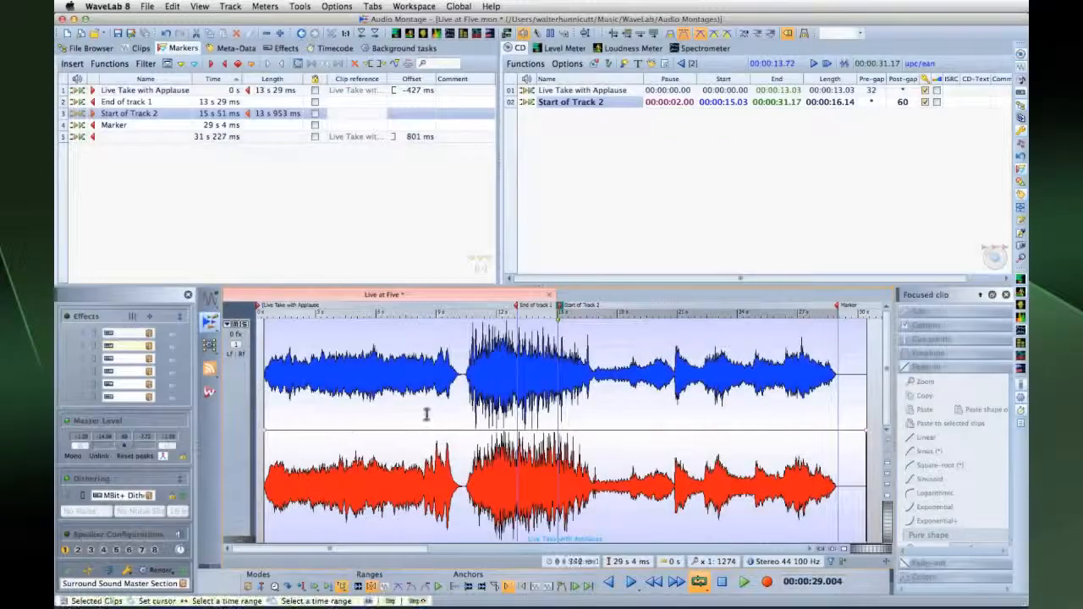
Move track 1's end marker to 10 s 284 ms and track 2's start marker to 17 s 44 ms
drag(516, 308, 462, 315)
drag(559, 307, 580, 309)
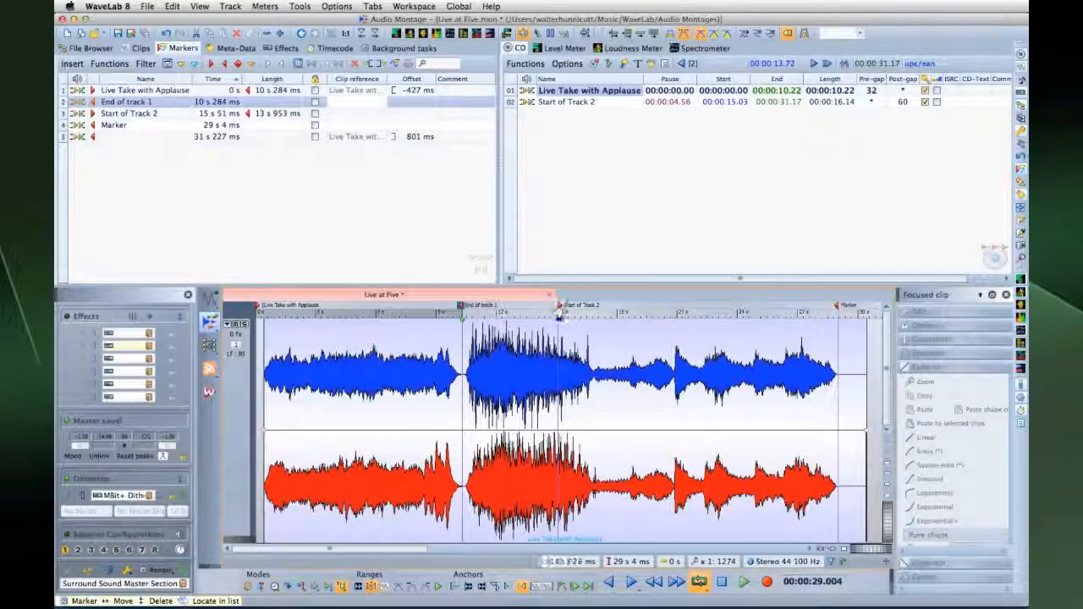
drag(692, 252, 736, 241)
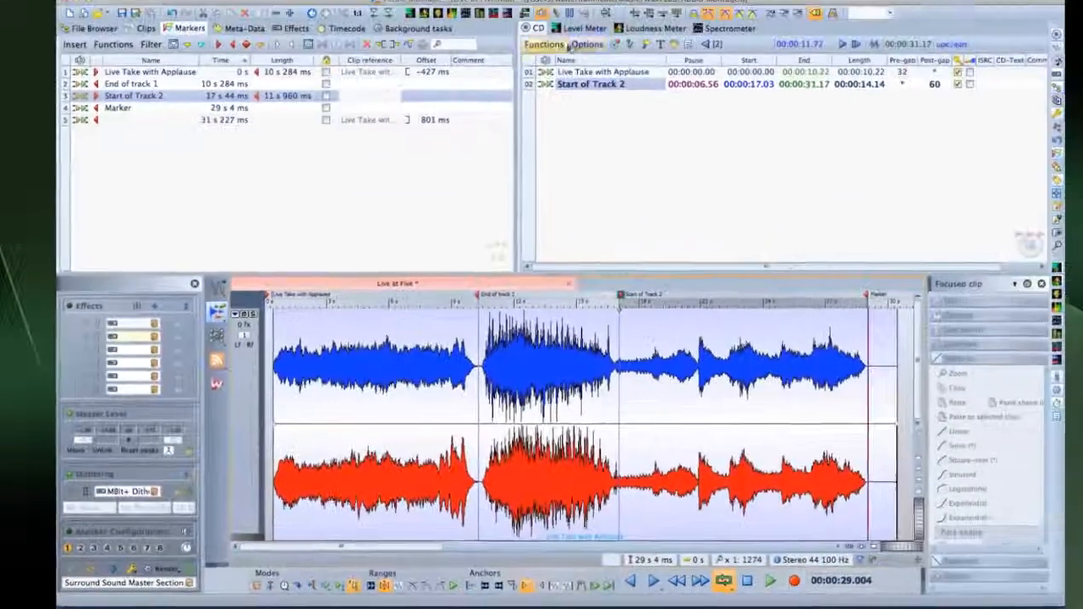
Switch the CD mode to 'Audio in pauses' and play the montage from about 6.6 s
click(561, 65)
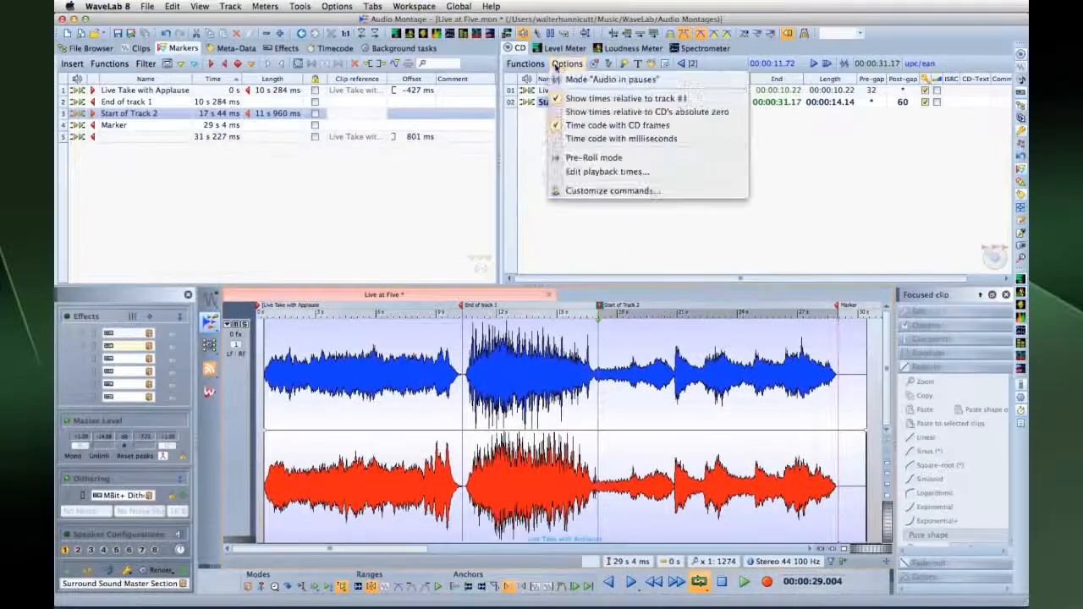
click(558, 79)
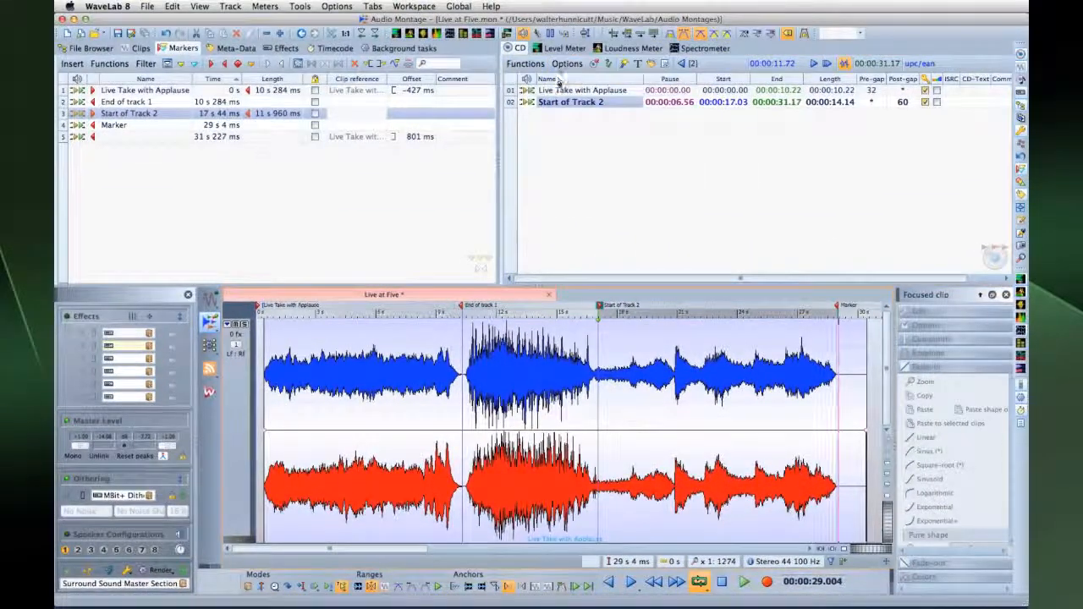
click(391, 314)
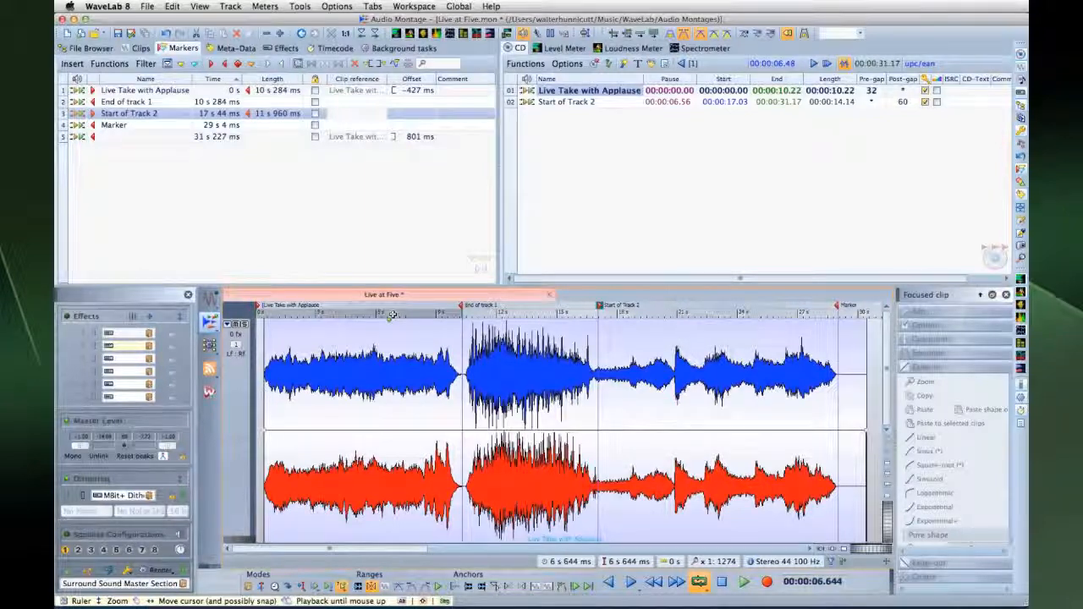
key(space)
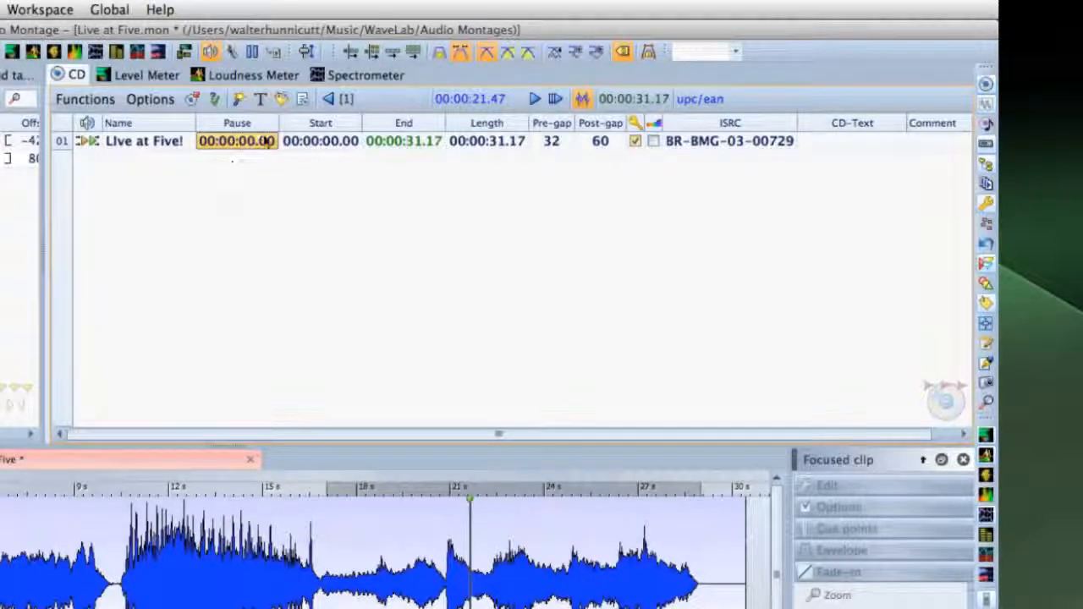
Set track 1's pause length to 01 second
double_click(254, 143)
text(01)
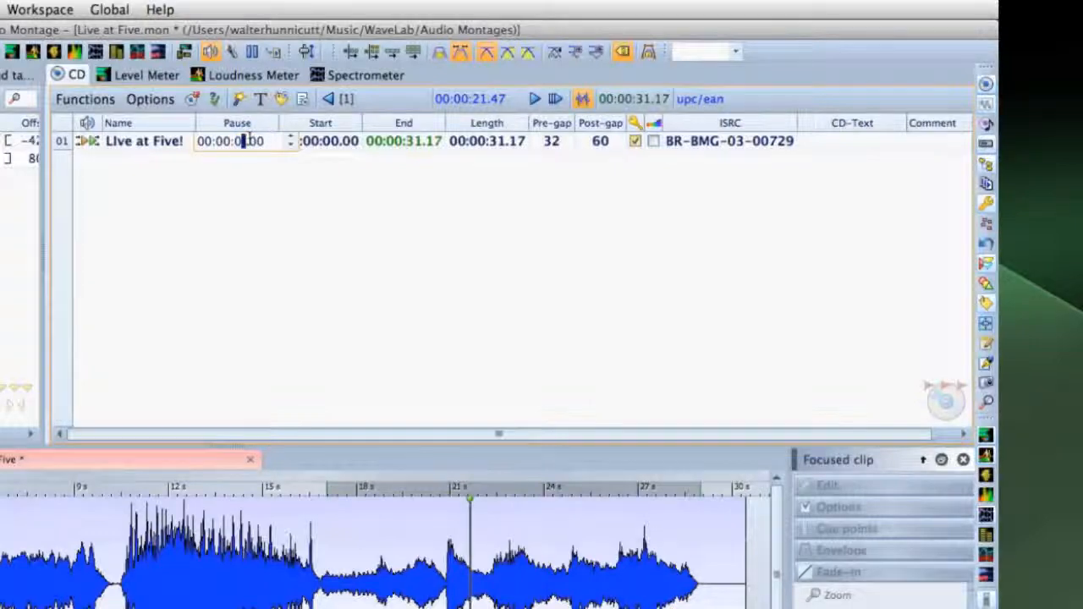
key(Return)
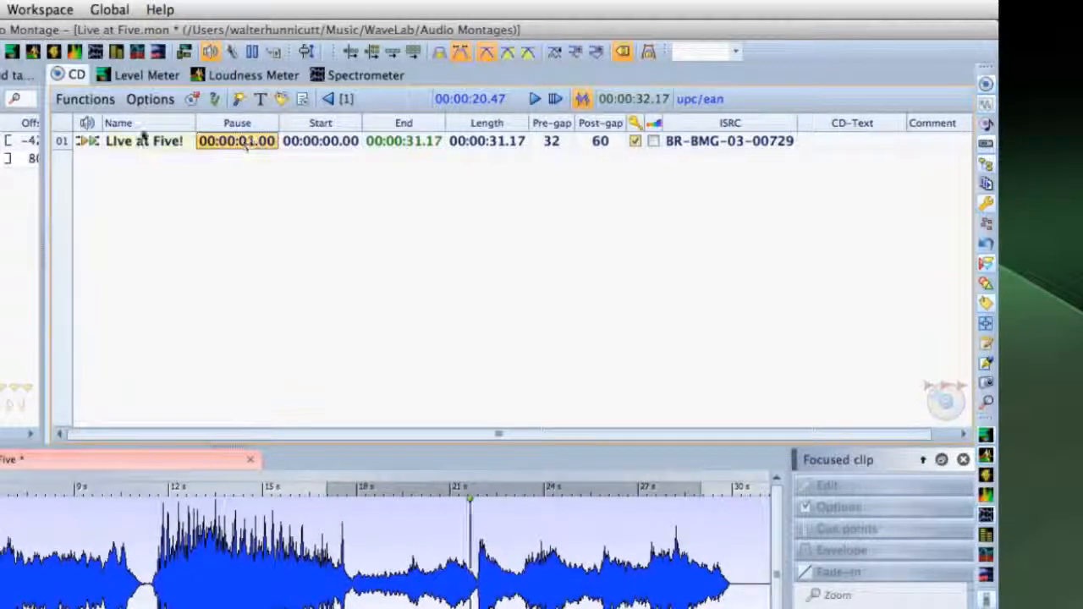
Run the CD conformity check, dismiss the missing CD-Text error, and open track 1's CD-Text editor
click(92, 101)
click(95, 146)
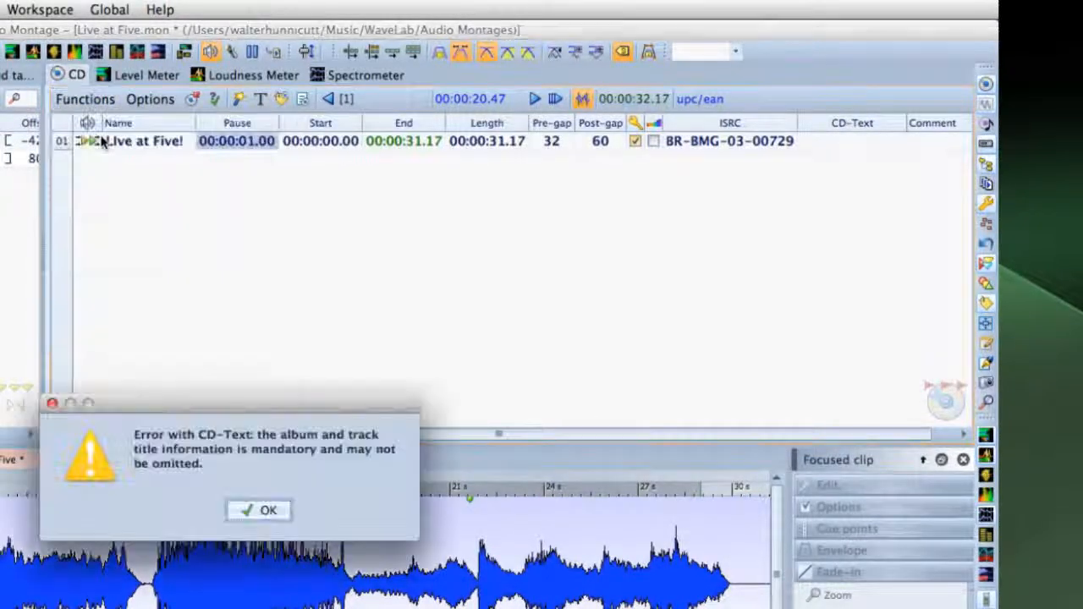
click(253, 508)
double_click(832, 142)
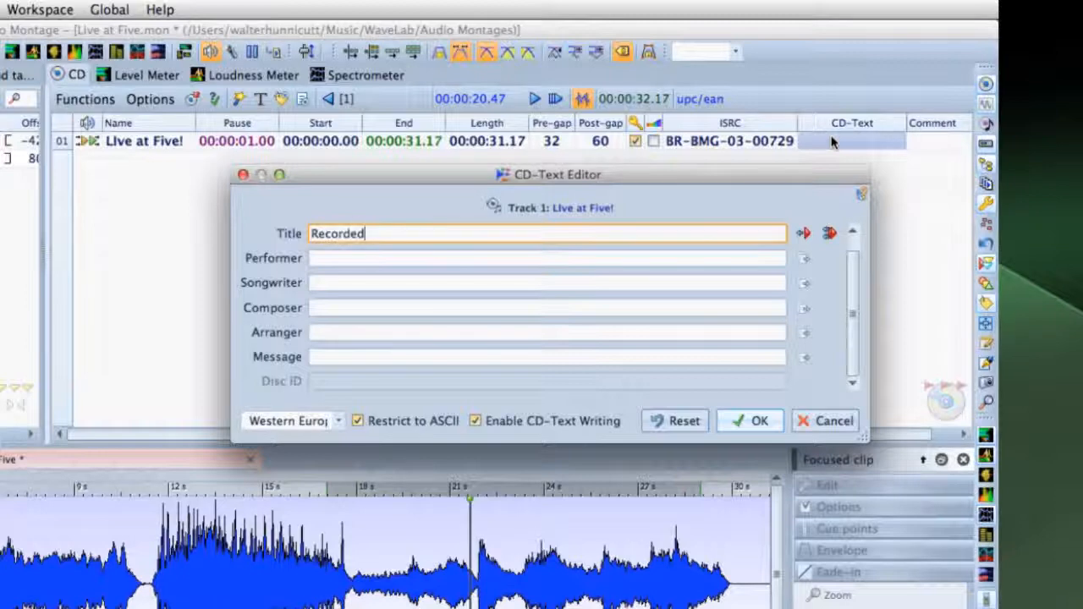
Title track 1 'Recorded at TML' in CD-Text and review the UPC/EAN code entry
text(Recorded at TML)
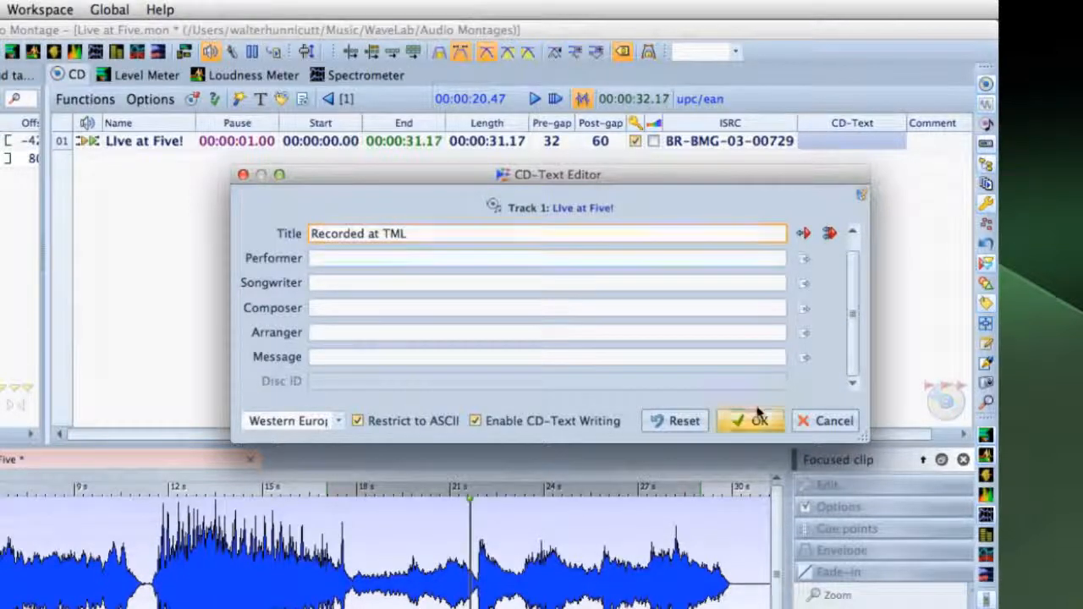
click(757, 418)
key(Left)
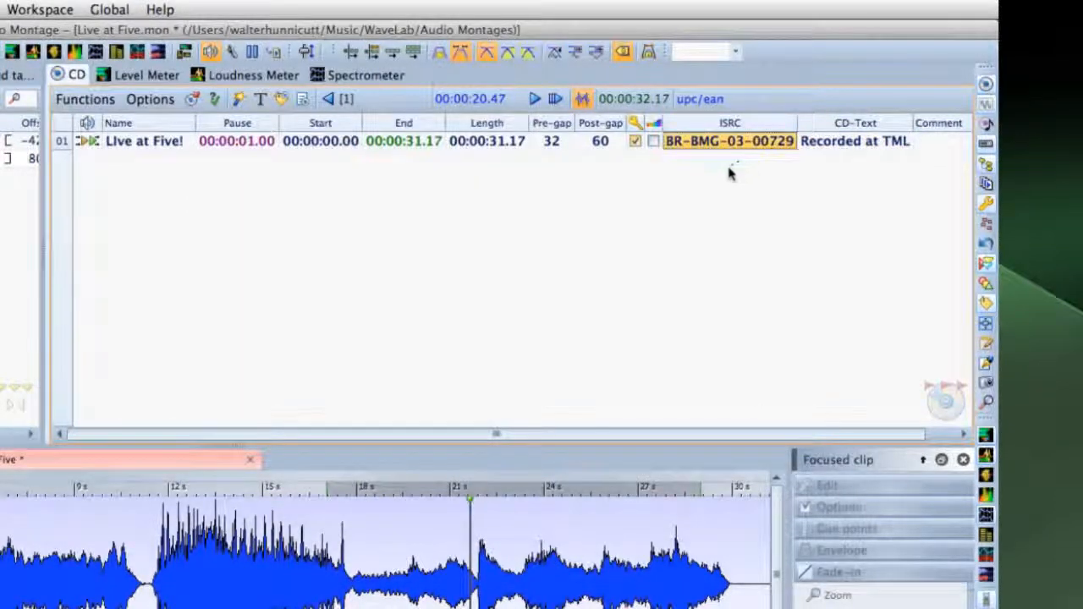
click(698, 98)
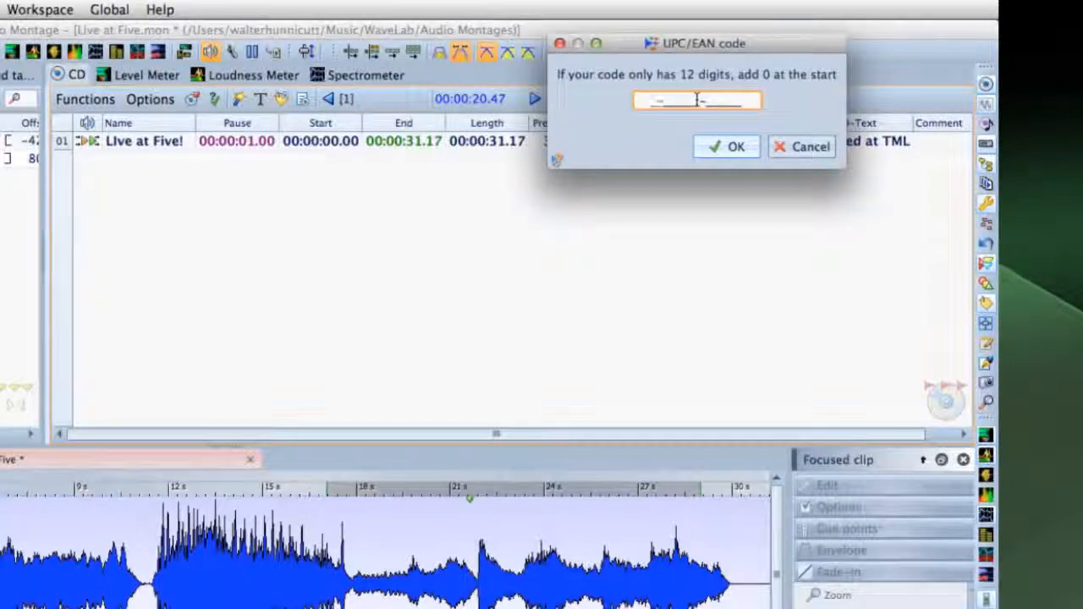
click(715, 146)
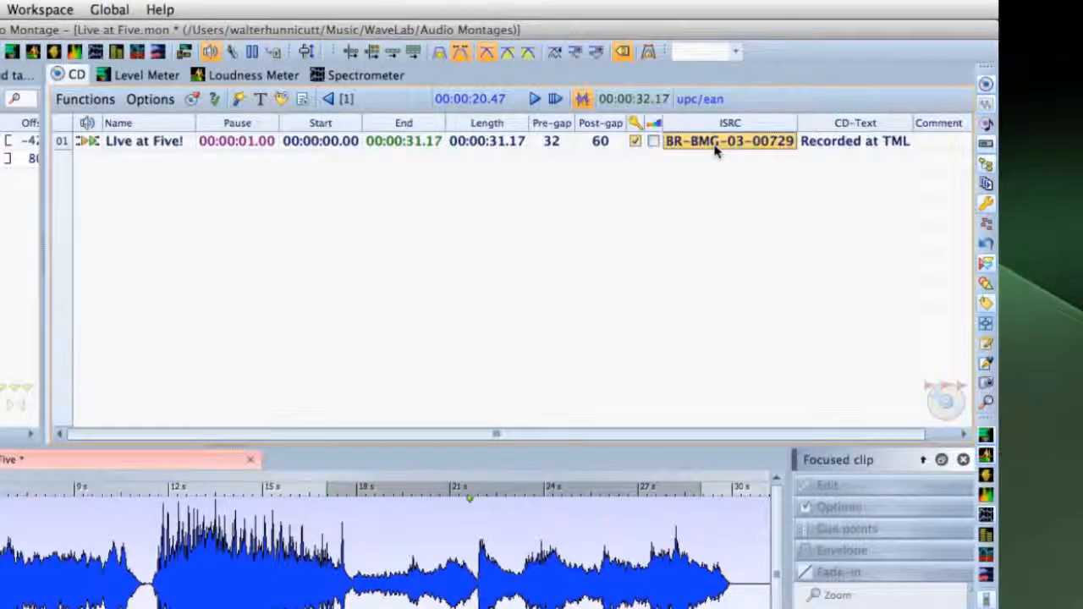
Generate an Audio CD report with the default report settings
click(86, 99)
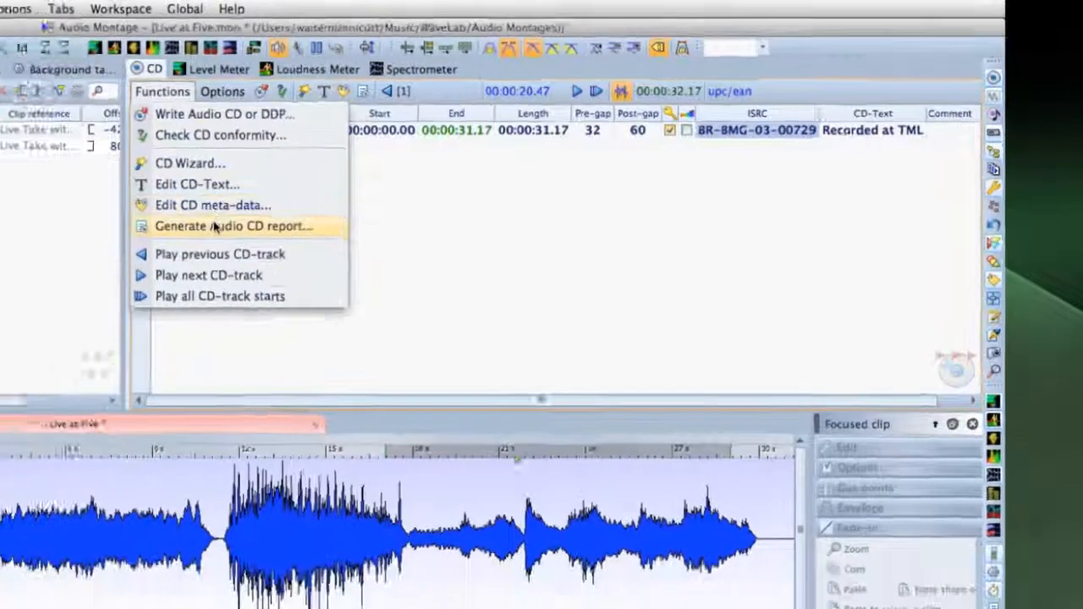
click(162, 245)
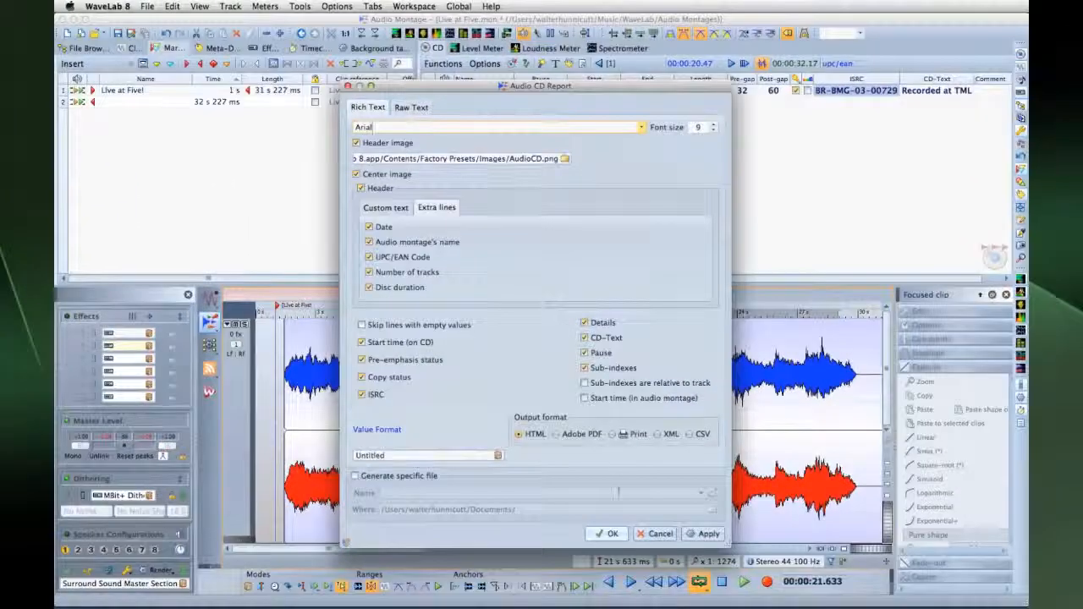
click(606, 534)
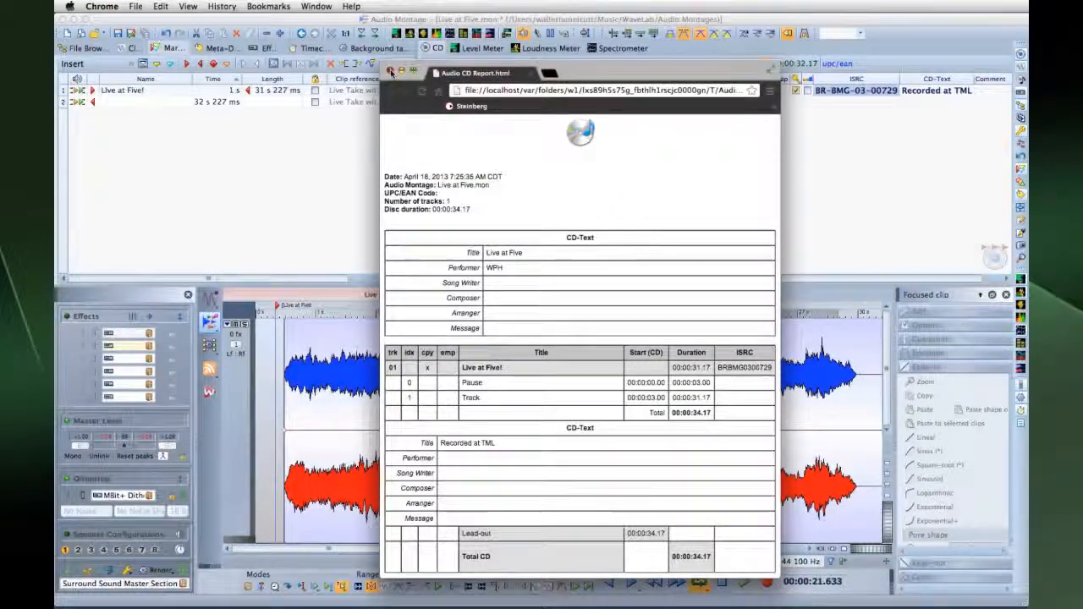
Close the Chrome report page and open WaveLab's Write Audio CD or DDP settings
click(390, 71)
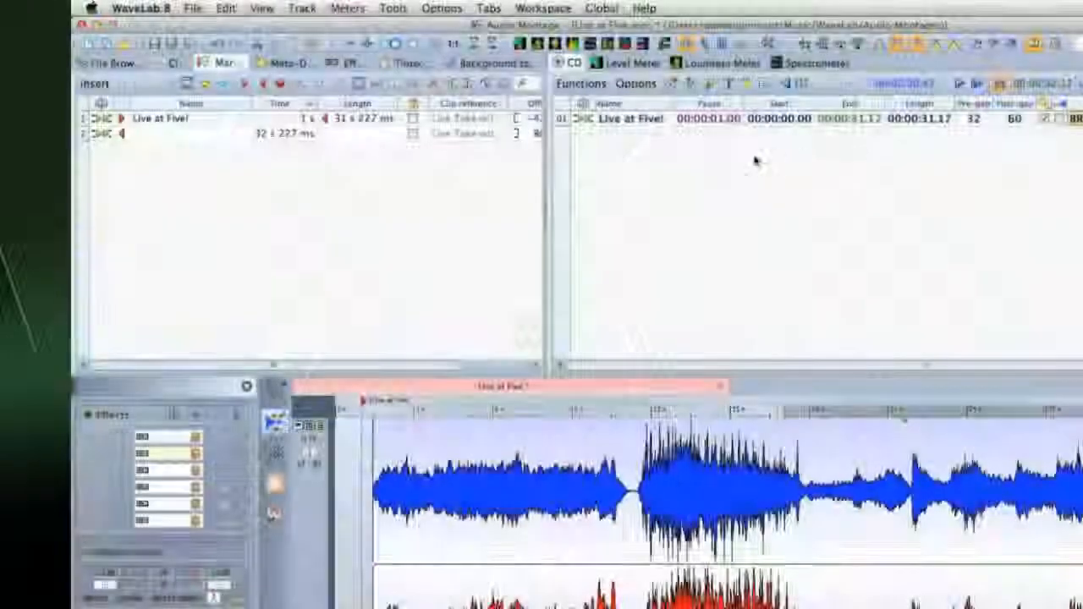
click(672, 83)
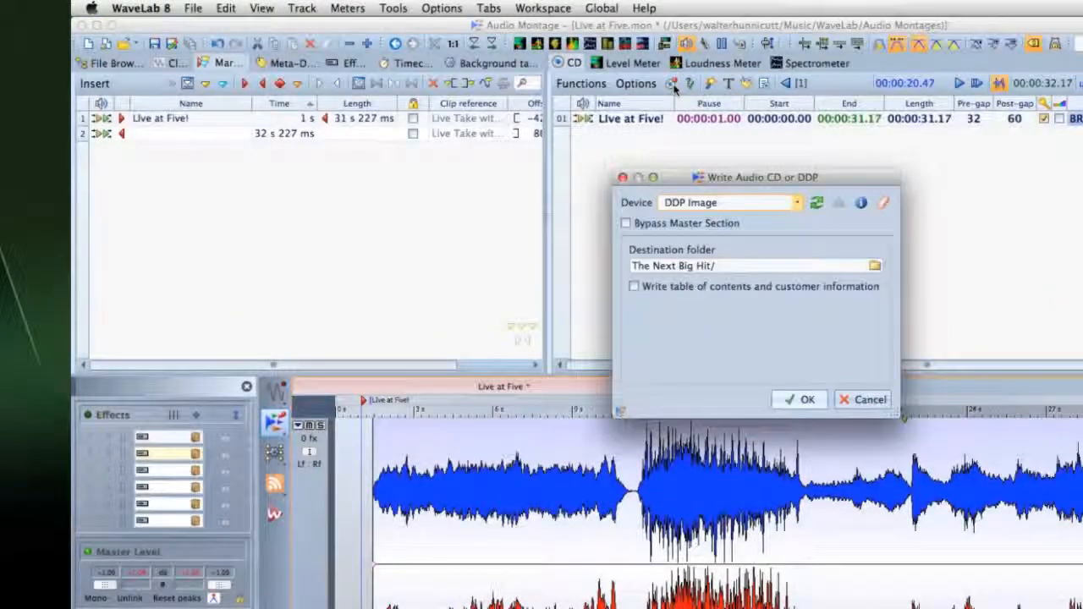